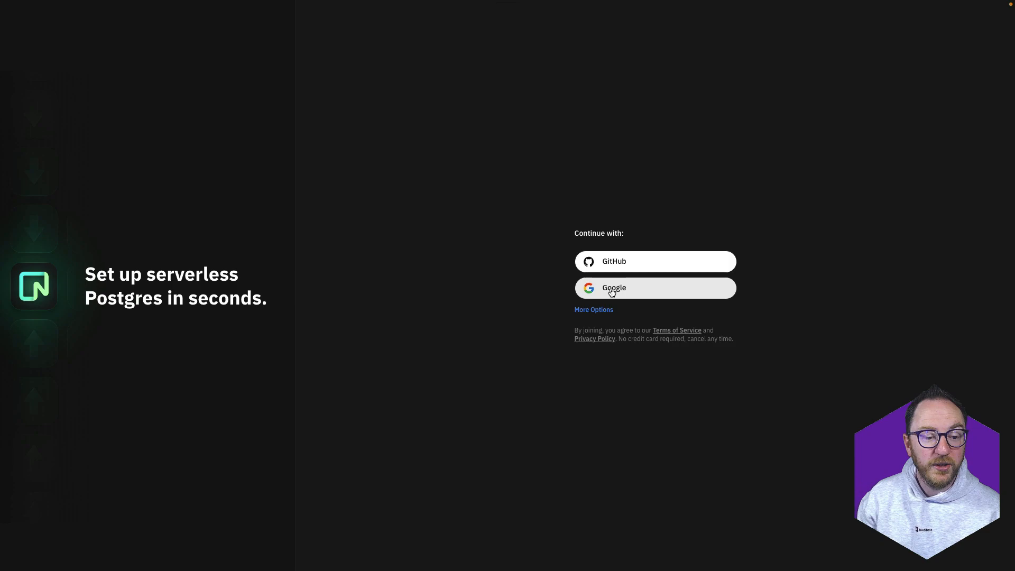
Sign in to Neon with a Google account and read the storage and RAM allowances
left_click(611, 290)
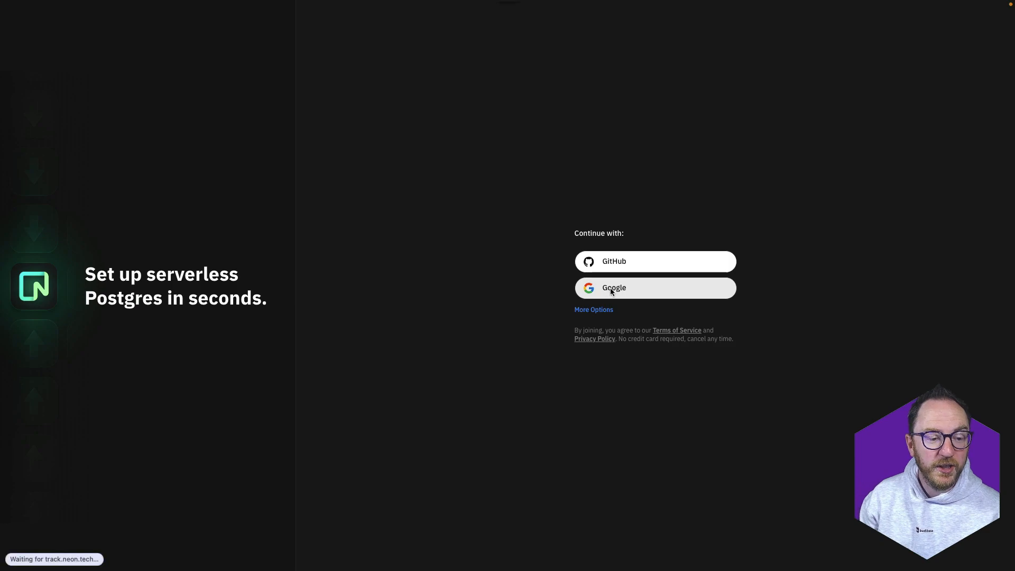
left_click(514, 295)
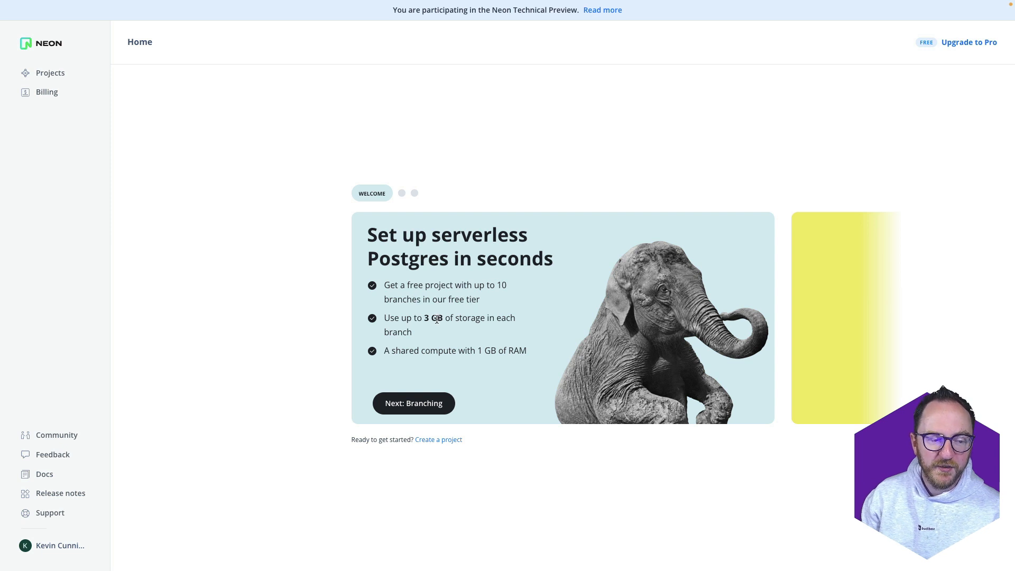
left_click_drag(422, 320, 524, 351)
left_click_drag(809, 319, 481, 328)
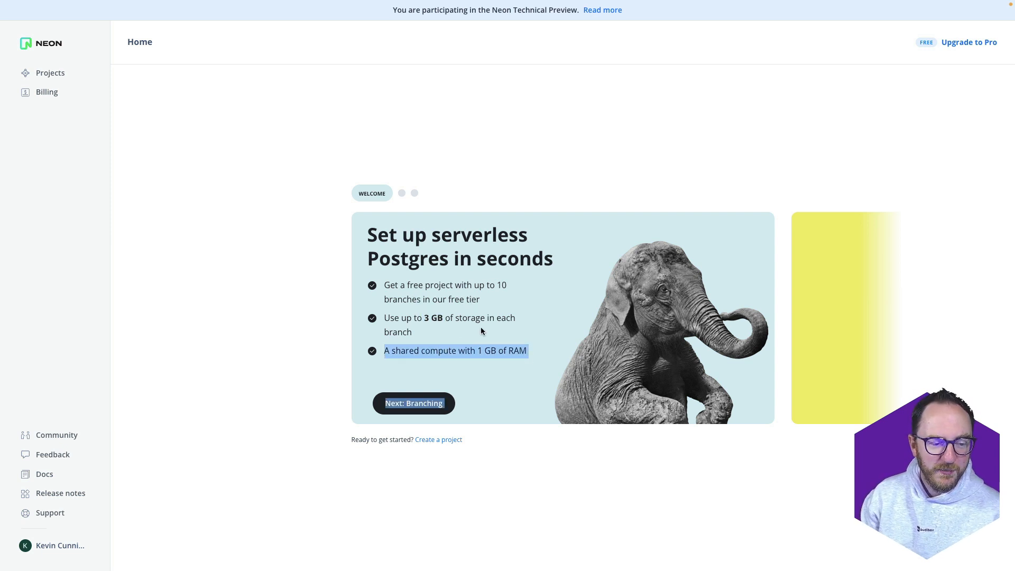
left_click(483, 335)
Page through the branching and SQL editor intro slides to start a first project
left_click(407, 400)
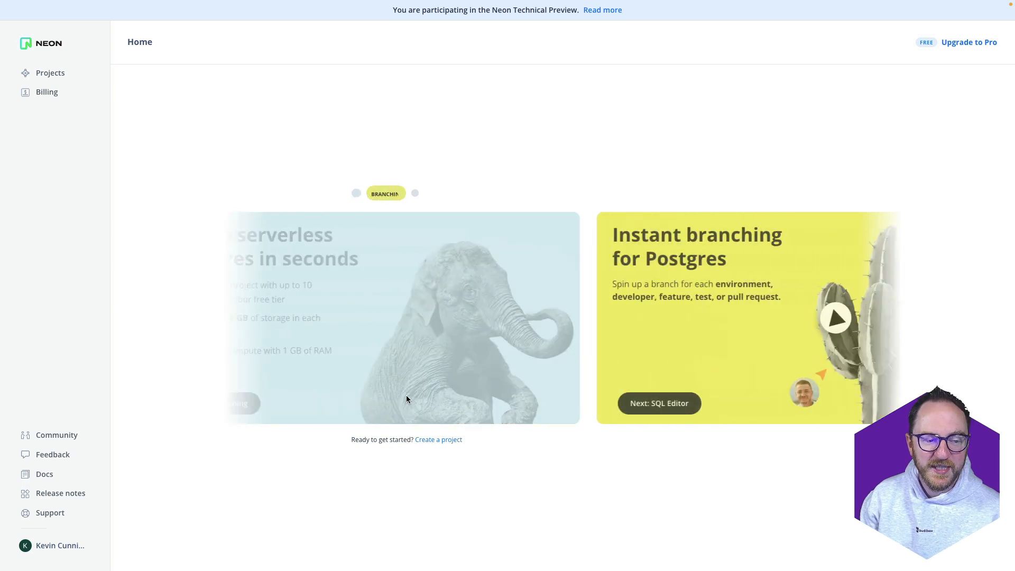
left_click(379, 410)
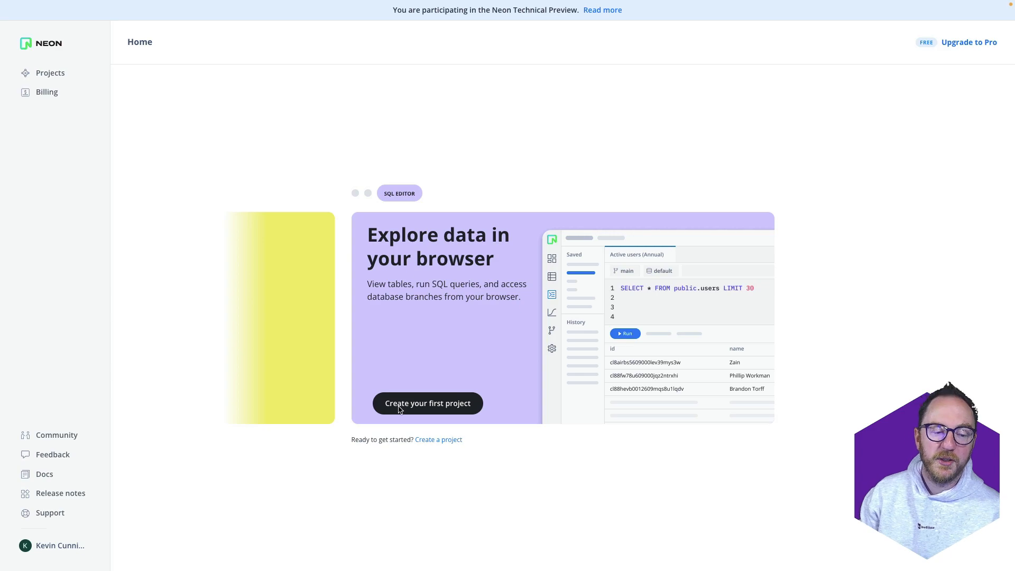
left_click(399, 408)
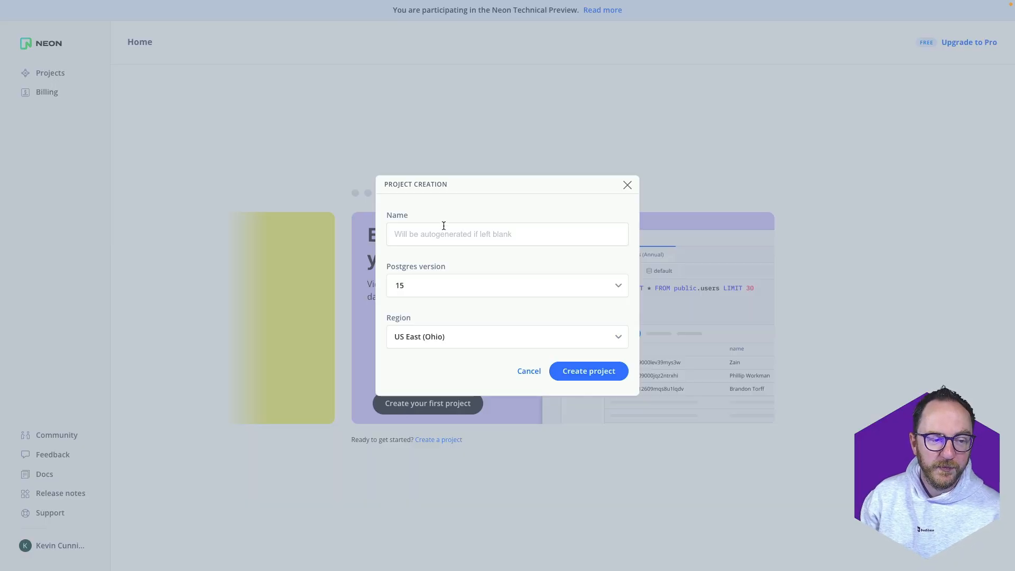
Create an unnamed Postgres 15 project in the Europe (Frankfurt) region
left_click(460, 239)
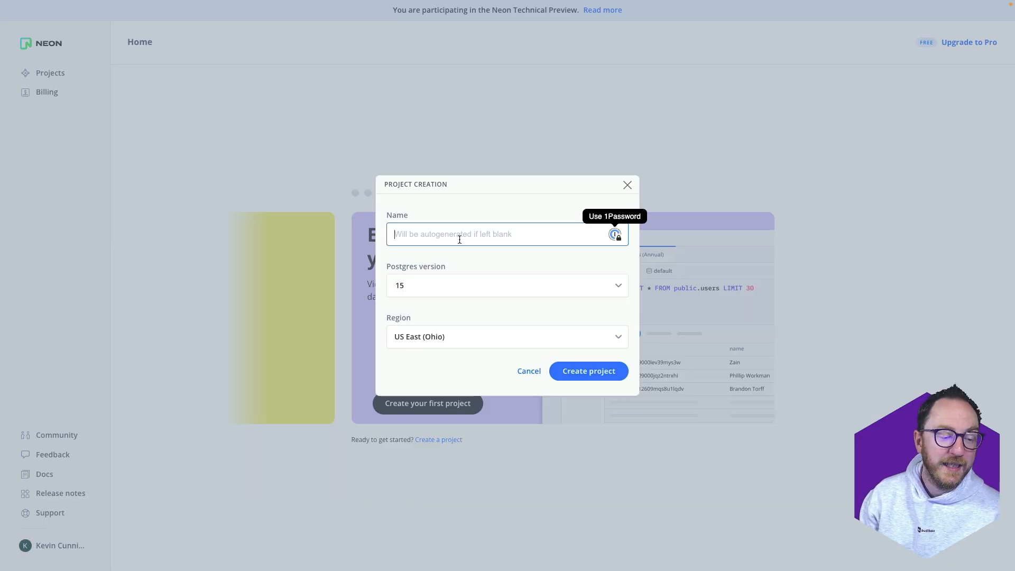
left_click(470, 285)
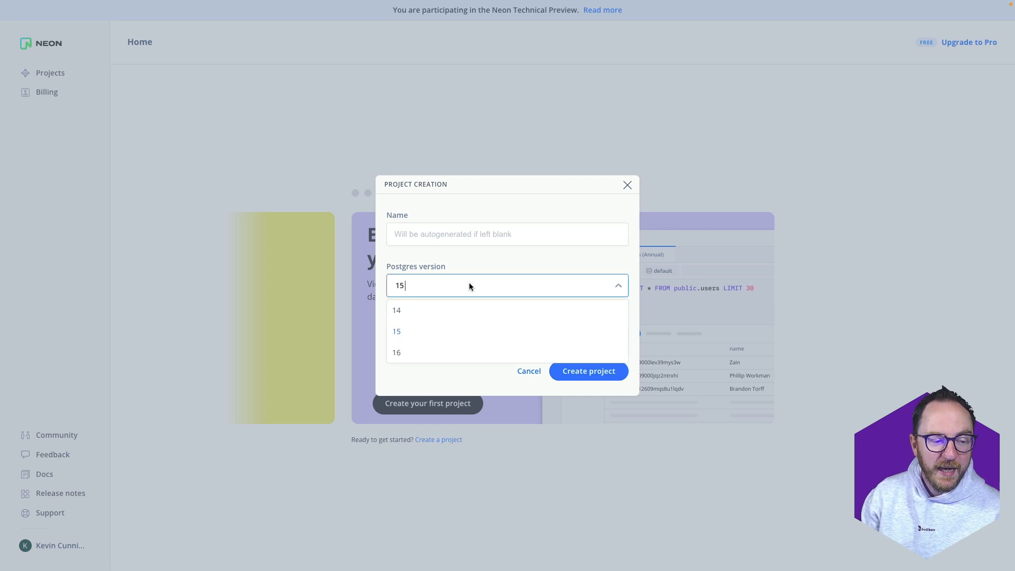
left_click(430, 330)
left_click(428, 338)
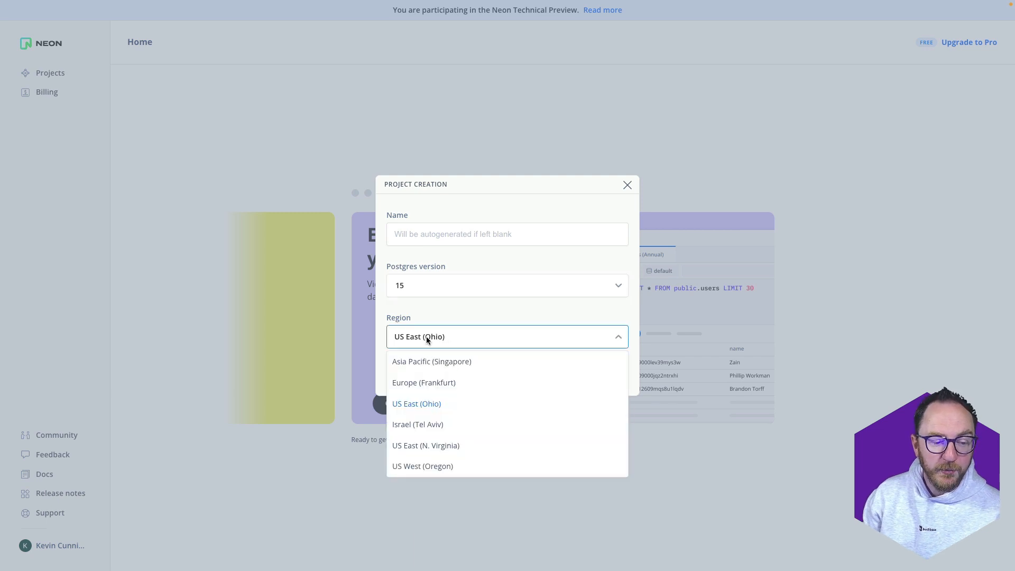
left_click(453, 390)
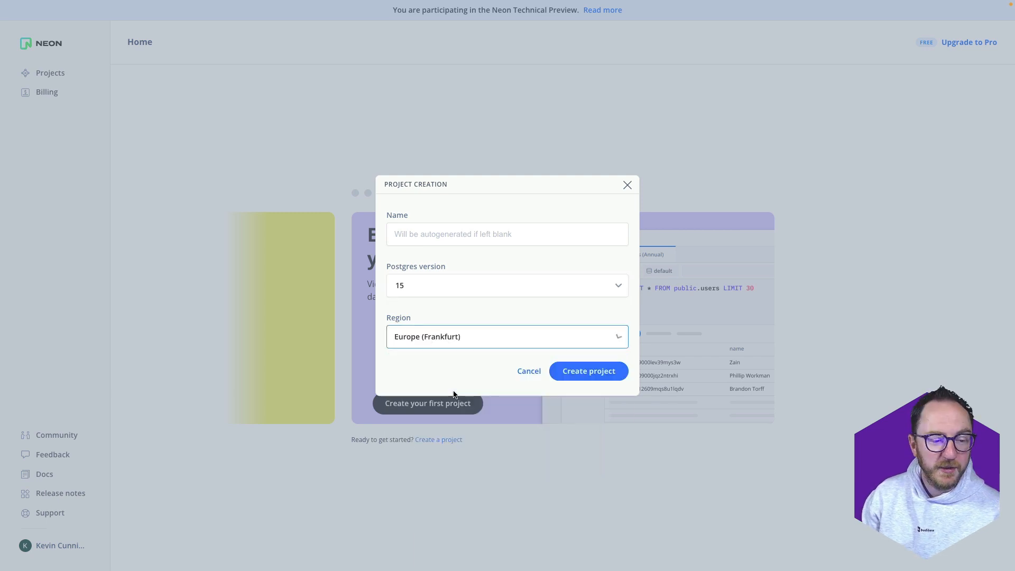
left_click(582, 371)
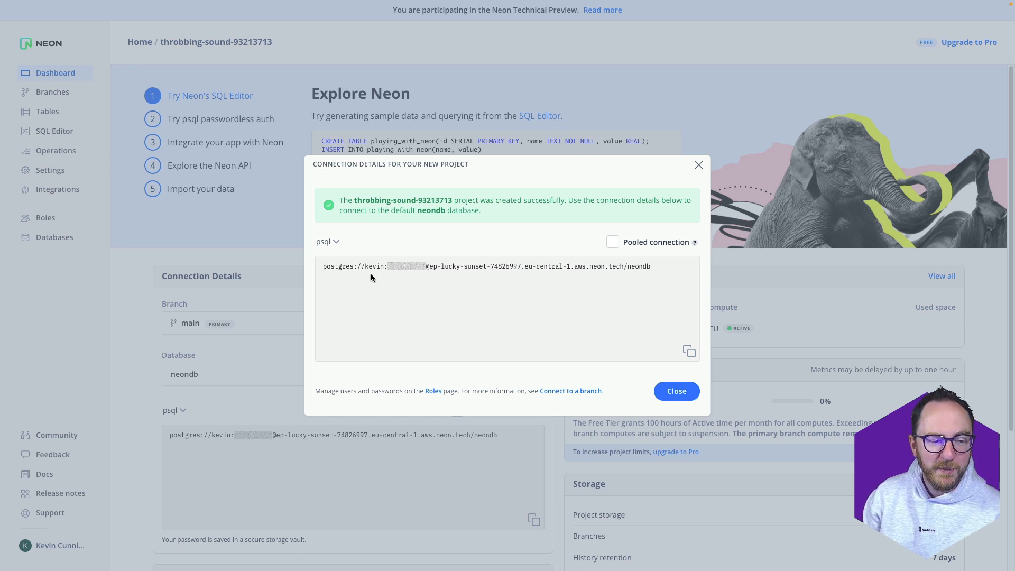
Reveal the connection string's password and switch the snippet format to Node.js
left_click(415, 271)
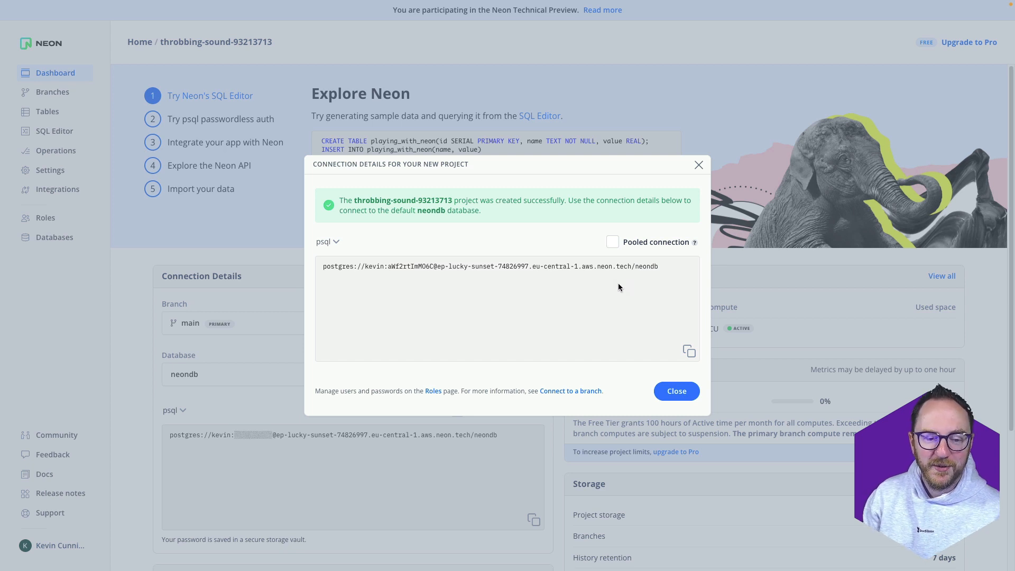
left_click(335, 243)
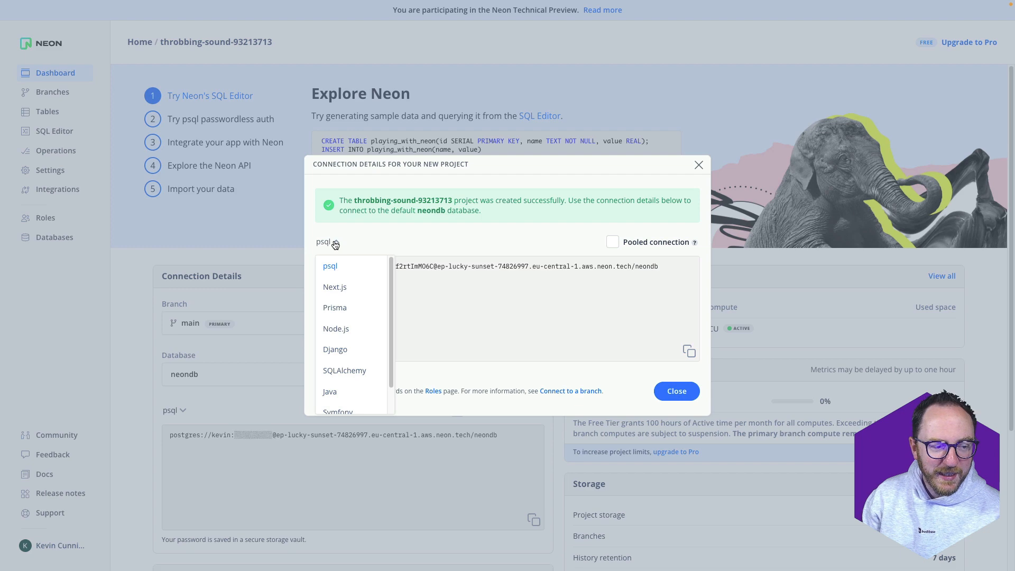
left_click(342, 326)
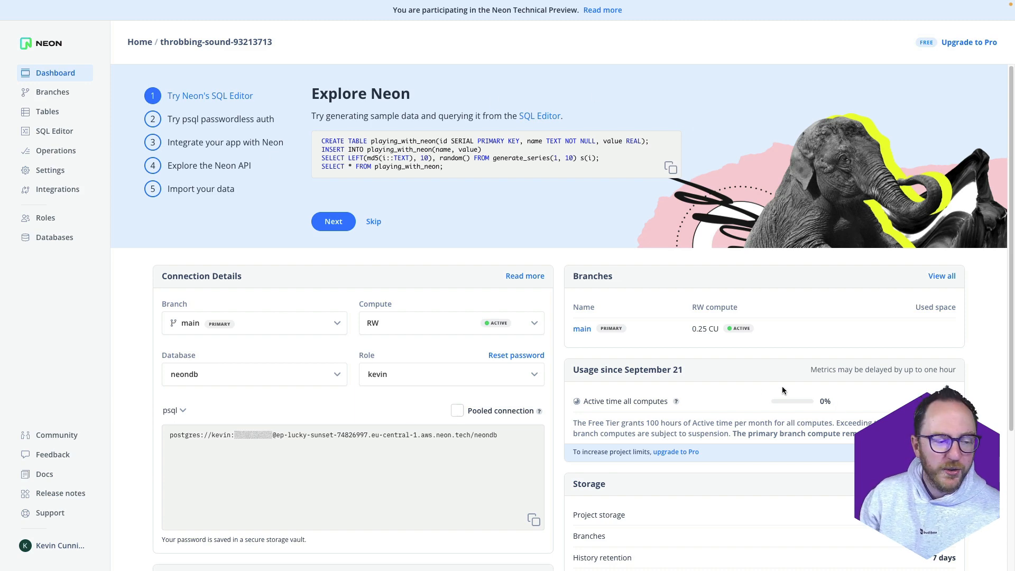
Reveal the password in the dashboard's psql connection string
scroll(606, 520, "down", 3)
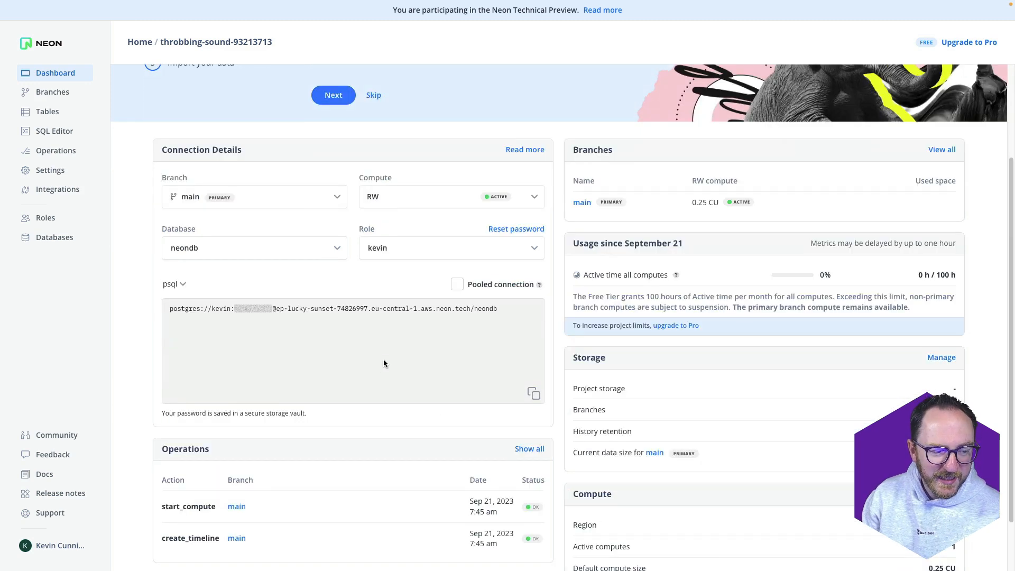
left_click(250, 312)
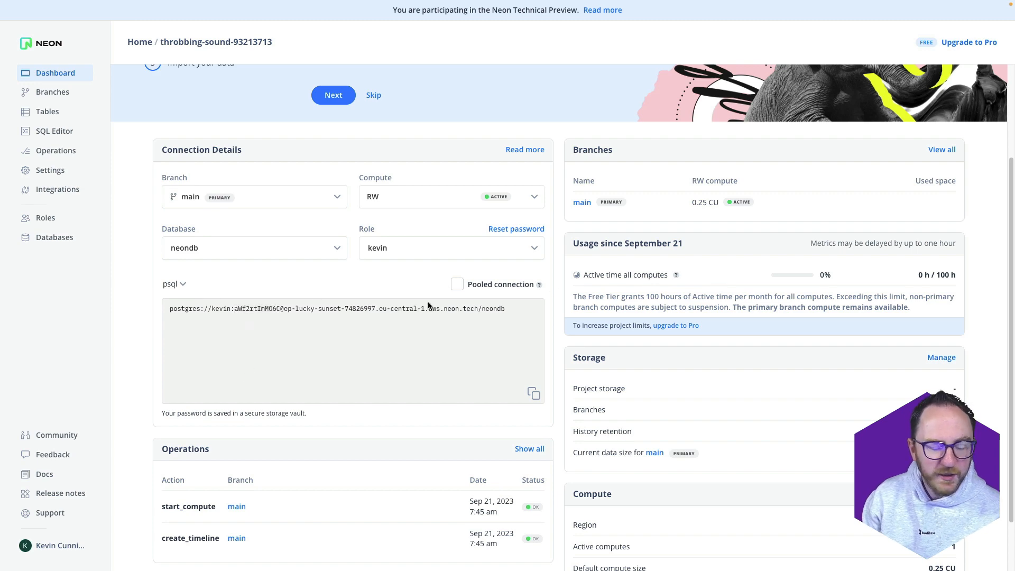
scroll(376, 369, "down", 1)
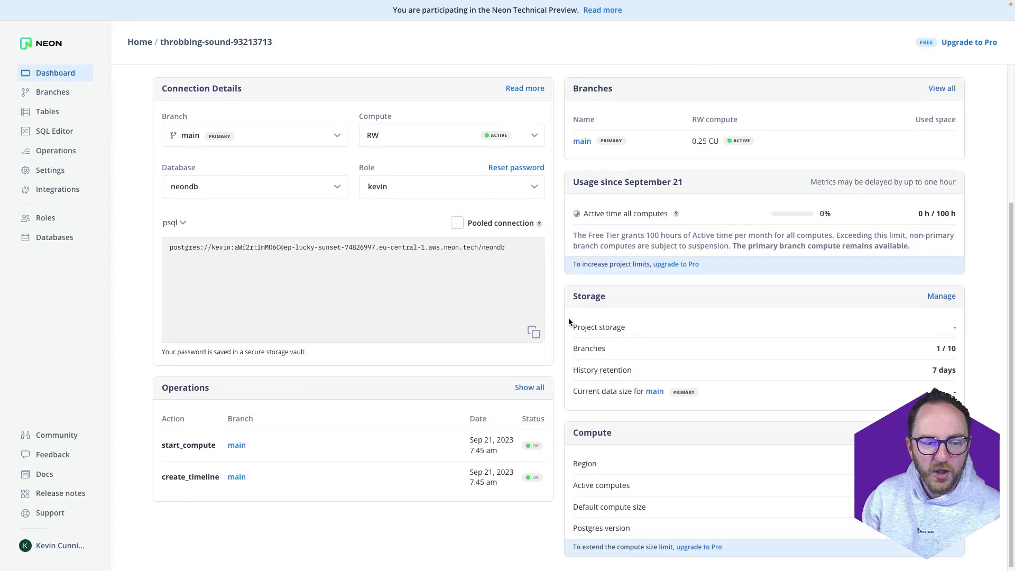
scroll(477, 287, "up", 4)
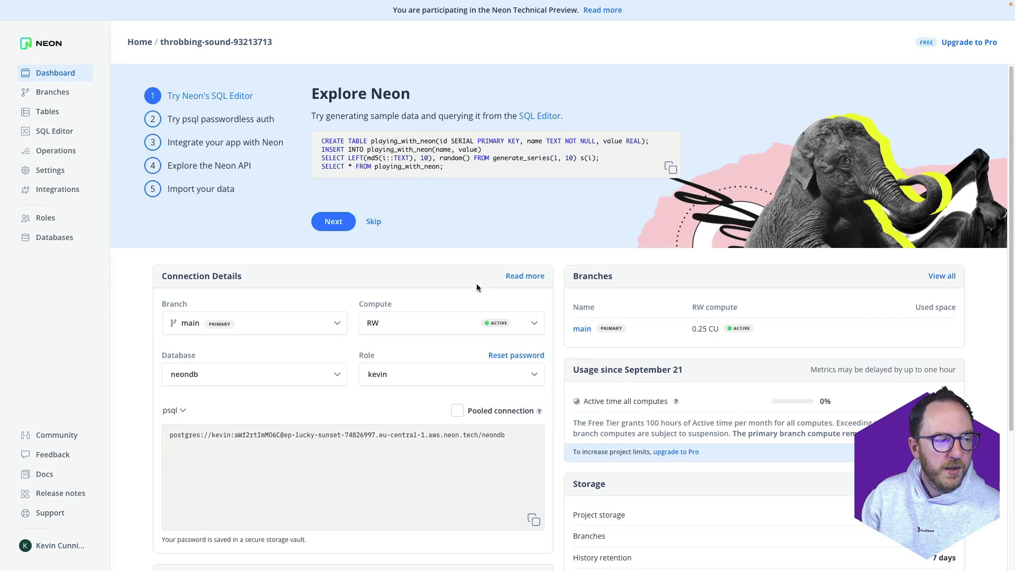
Browse the project's Branches, Tables, SQL Editor, Operations and Databases pages
left_click(50, 90)
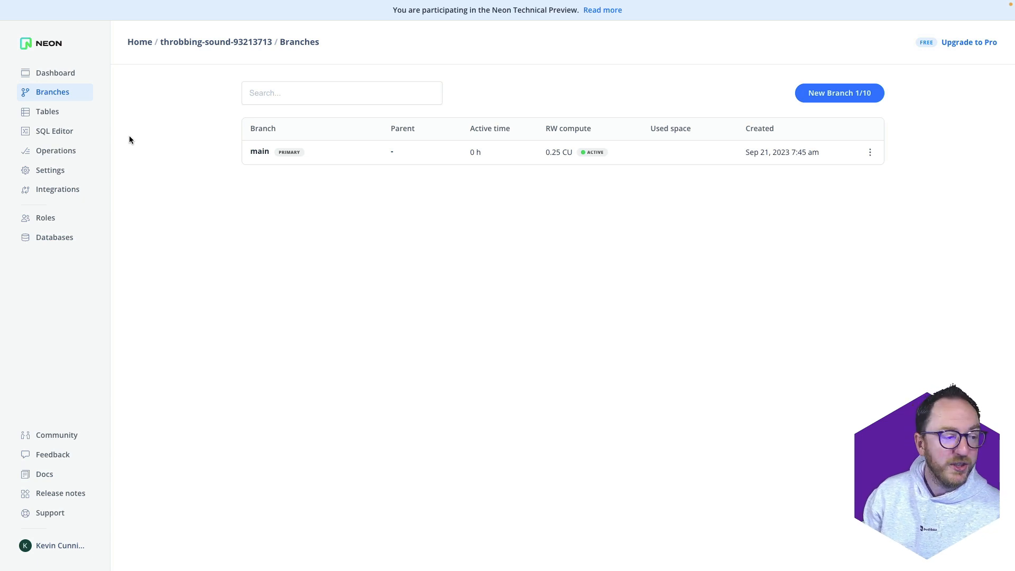
left_click(49, 113)
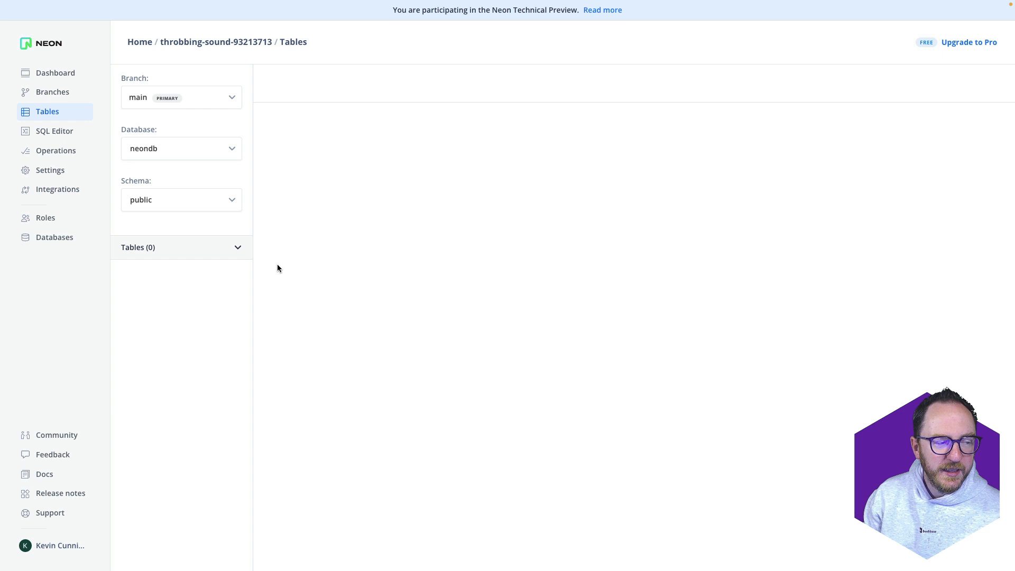
left_click(50, 130)
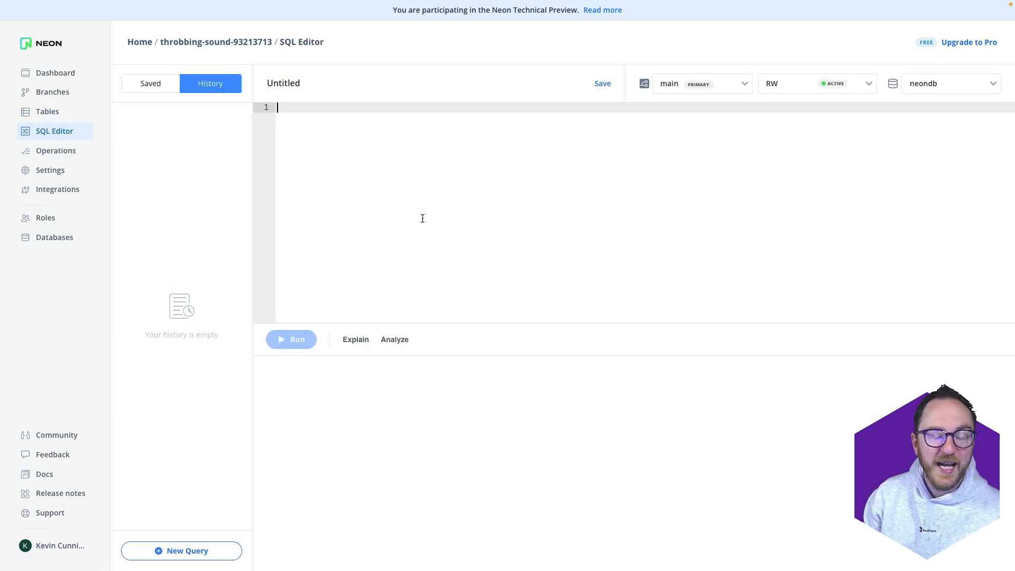
left_click(54, 153)
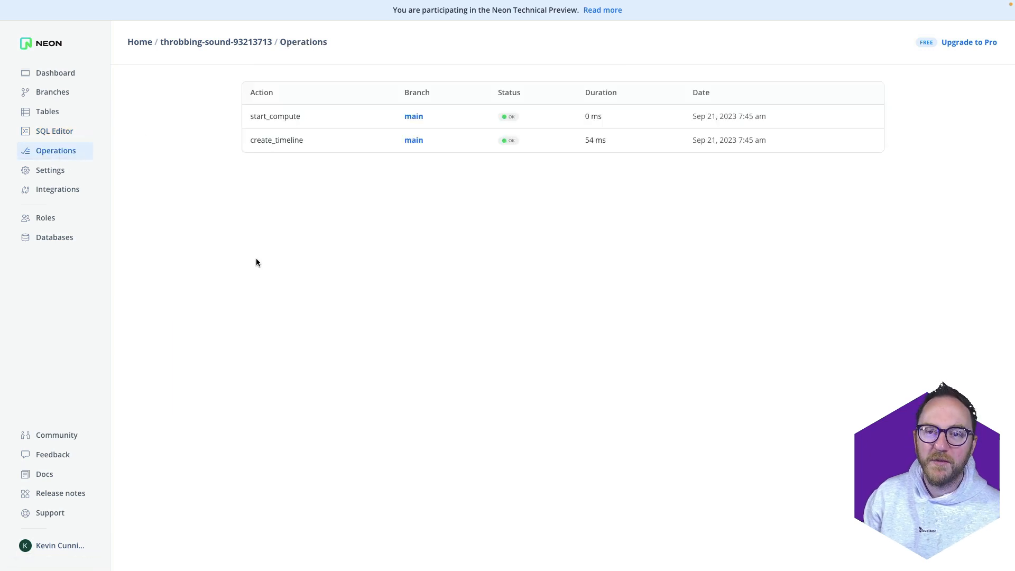
left_click(69, 237)
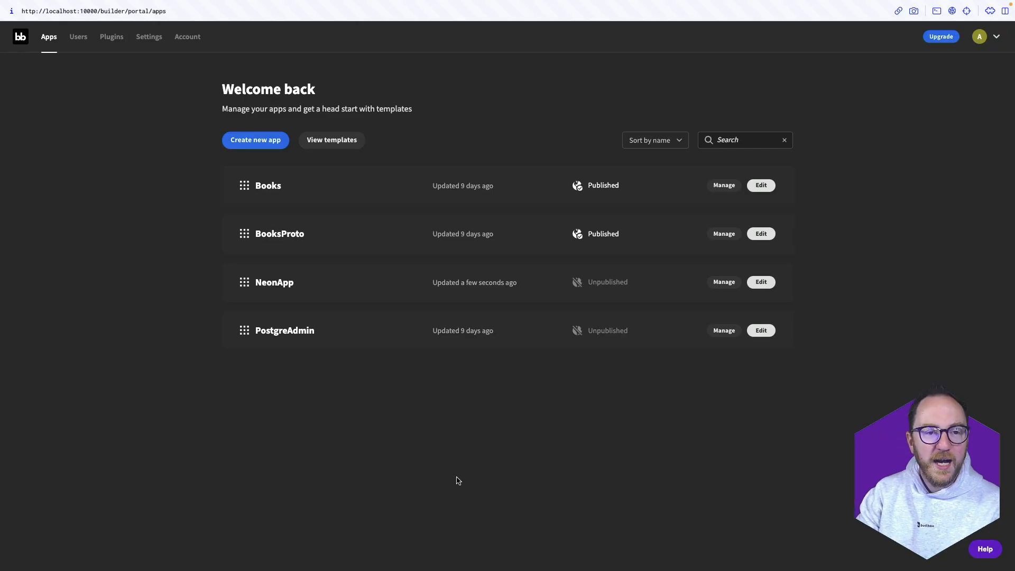
Create a blank Budibase app from scratch named CustomerFeedback
left_click(258, 149)
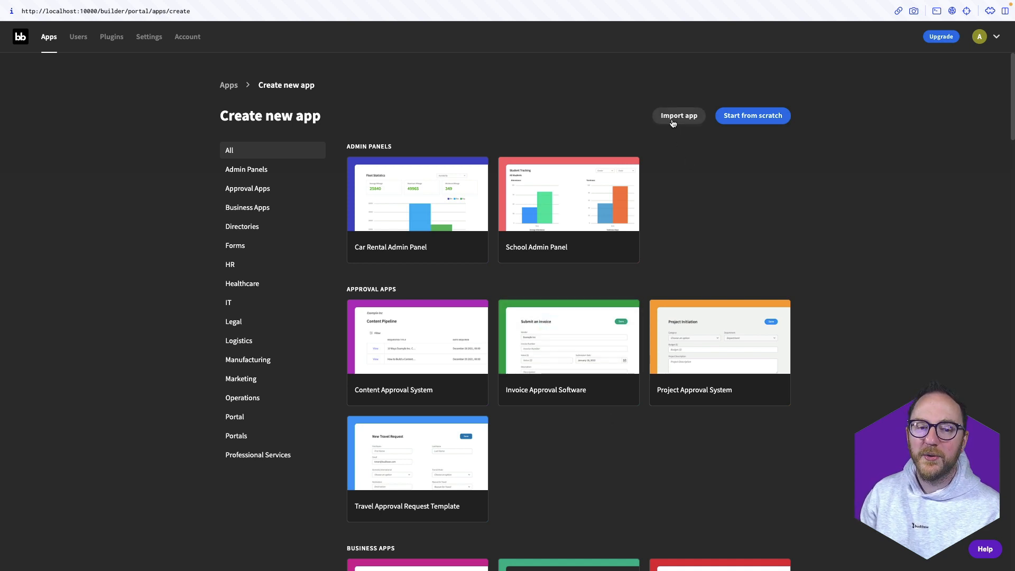
left_click(750, 125)
double_click(464, 273)
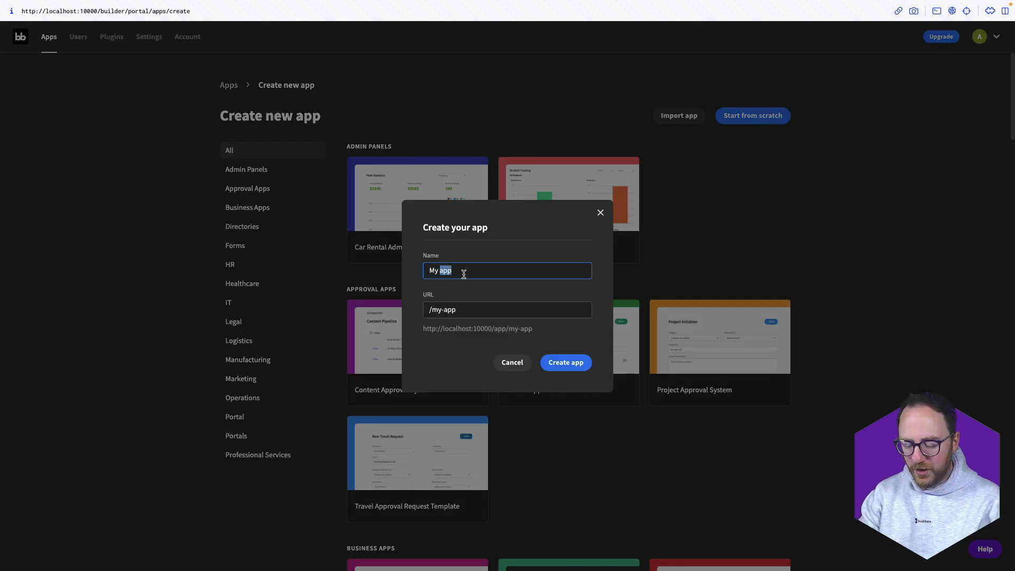
key("ctrl+a")
type("CustomerFe")
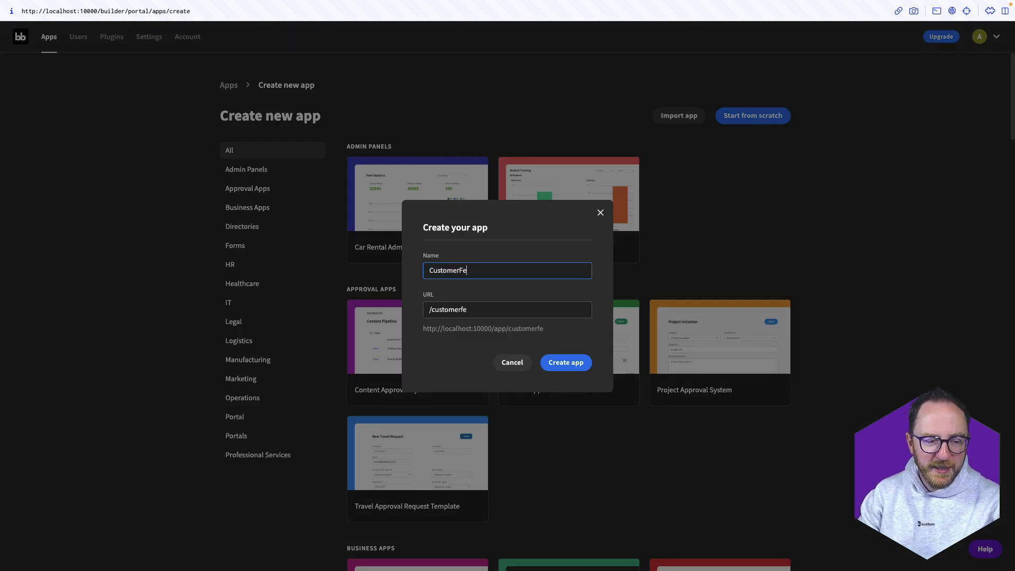
type("edback")
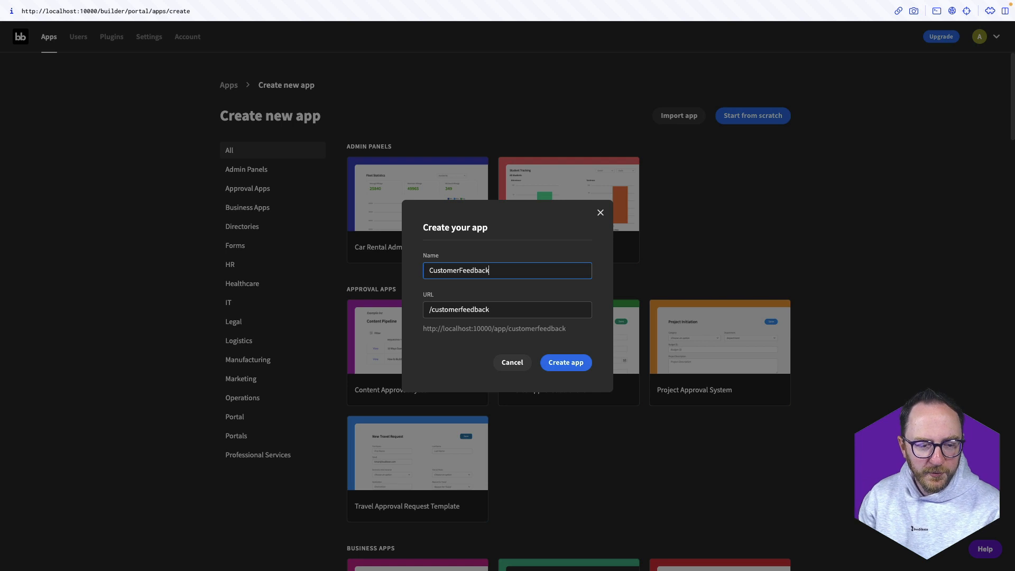
left_click(573, 365)
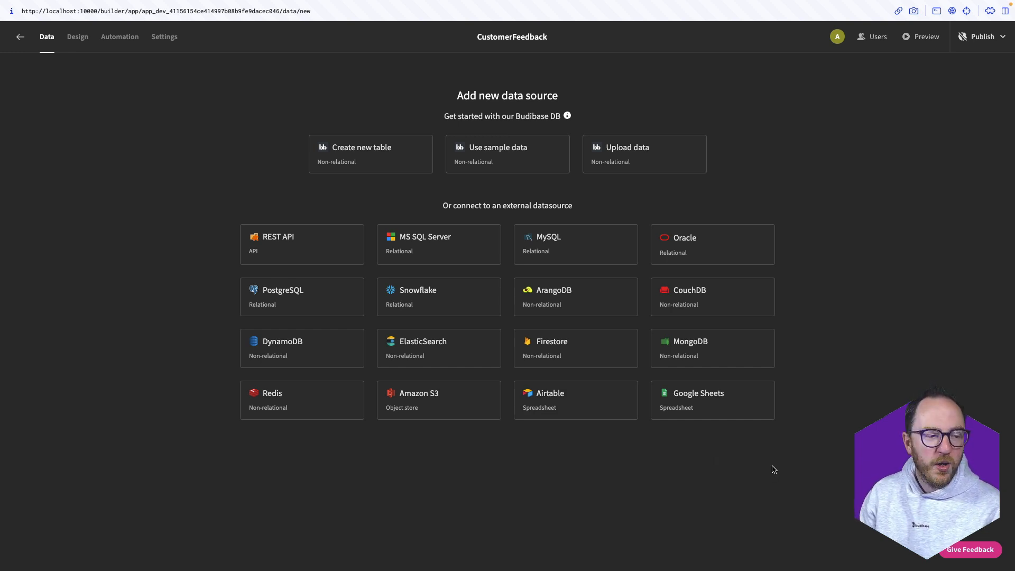
Choose PostgreSQL as the data source and paste Neon's host into the Host field
left_click(283, 304)
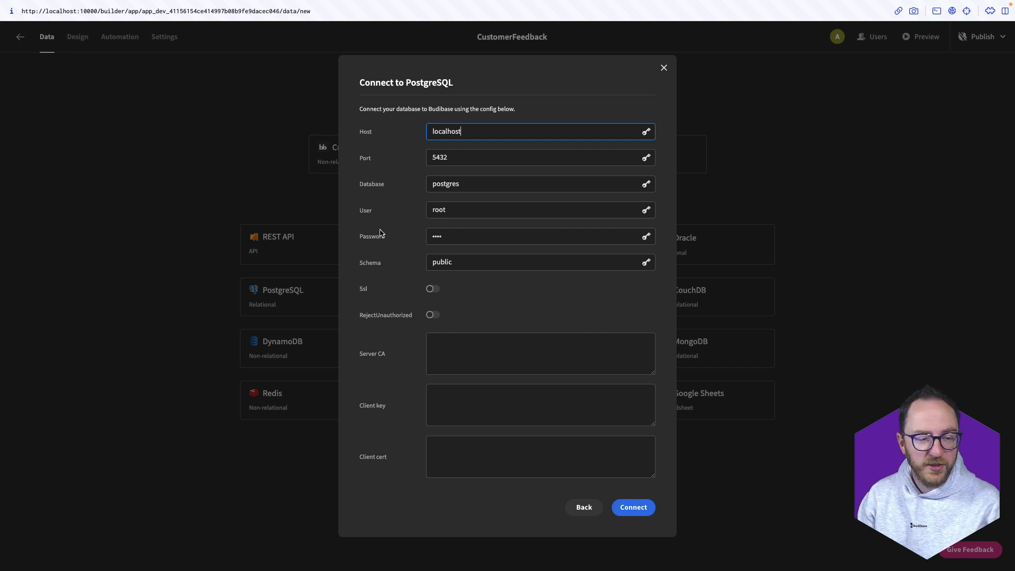
key("super+t")
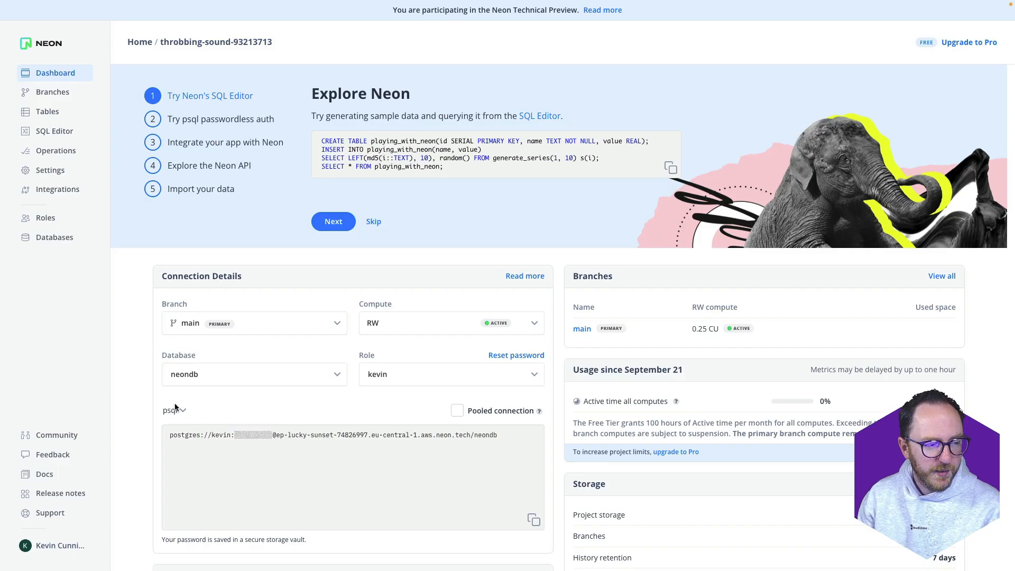
scroll(172, 365, "down", 3)
left_click(179, 240)
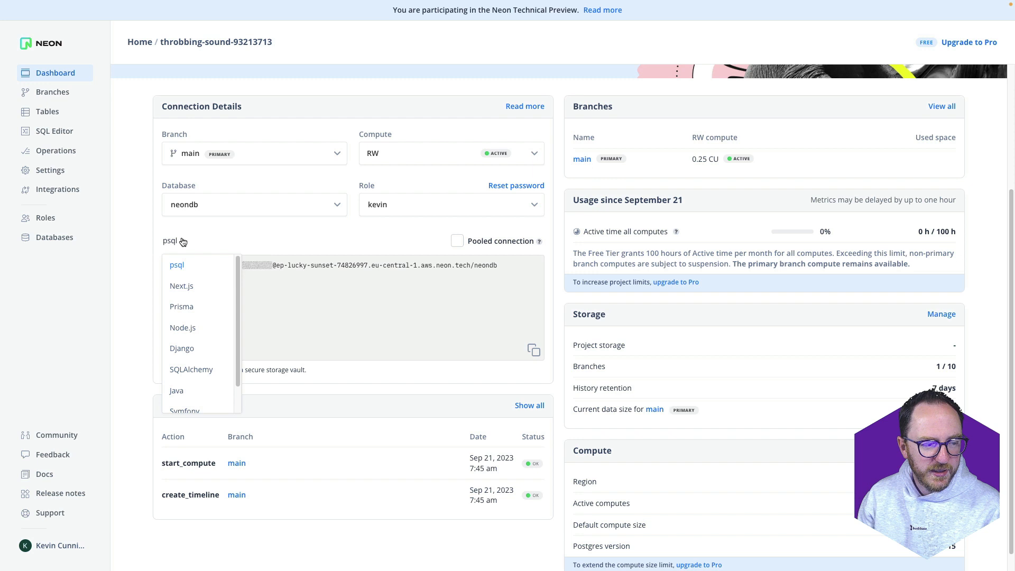
left_click(197, 330)
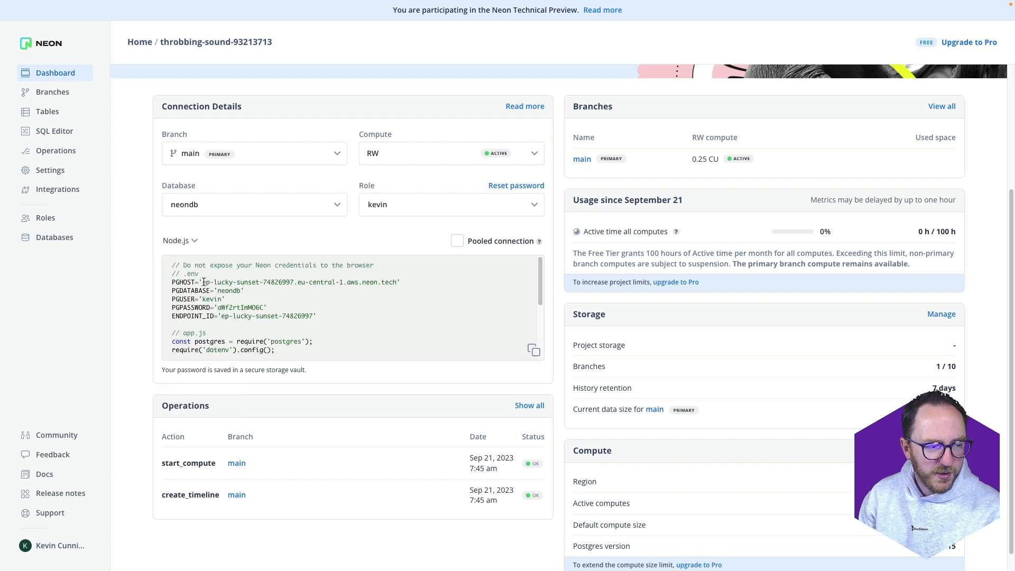
left_click_drag(203, 281, 395, 283)
key("super+c")
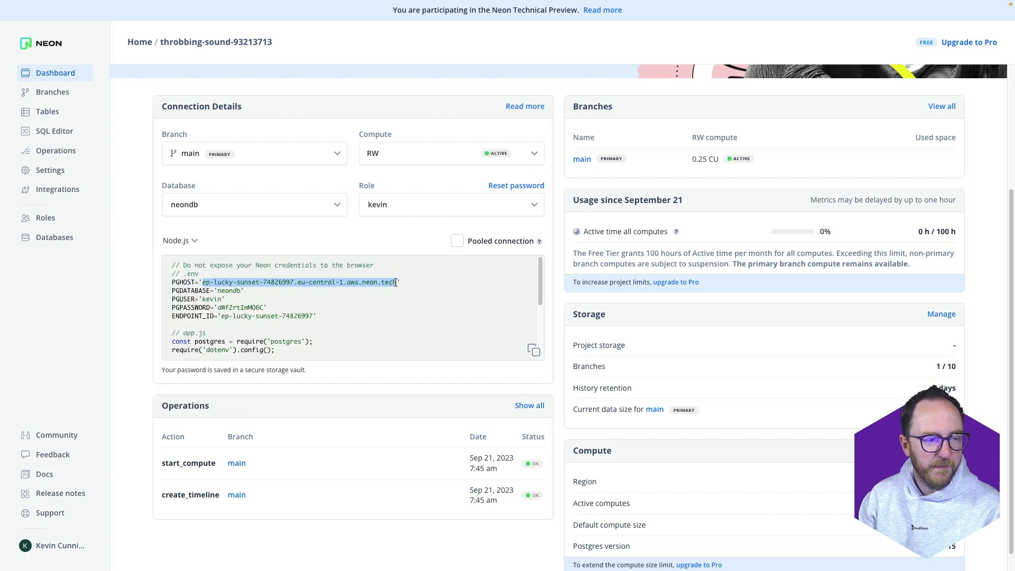
key("super+t")
key("Return")
double_click(495, 135)
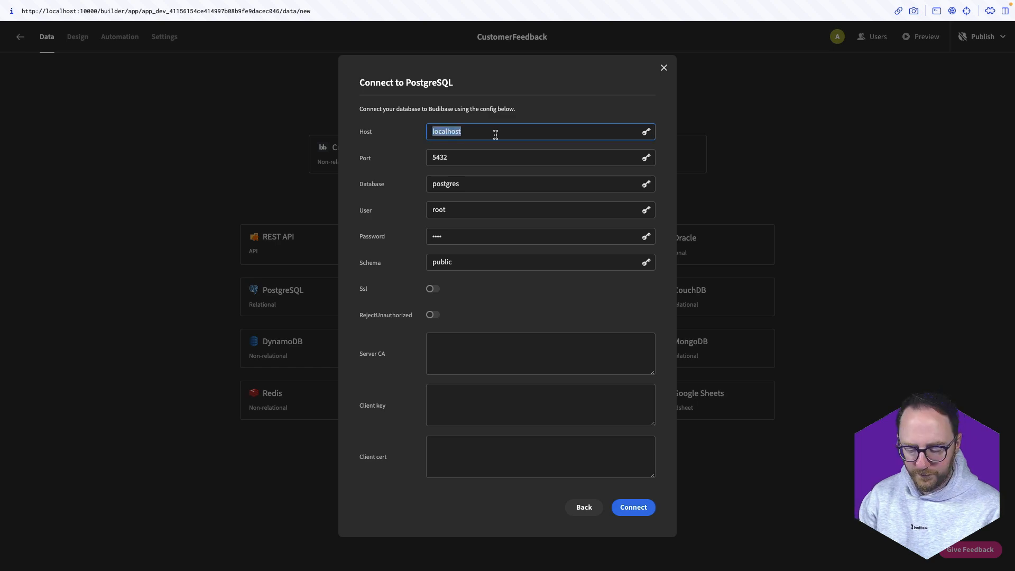
key("super+v")
Set the Database field to neondb, copied from Neon's Node.js snippet
key("ctrl+Tab")
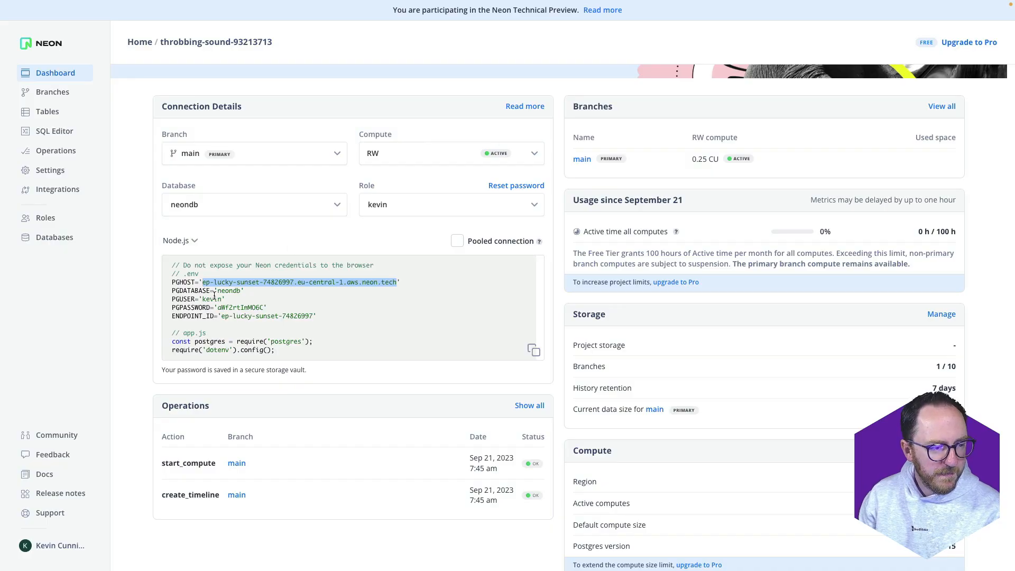
left_click_drag(217, 291, 240, 291)
key("super+c")
key("super+t")
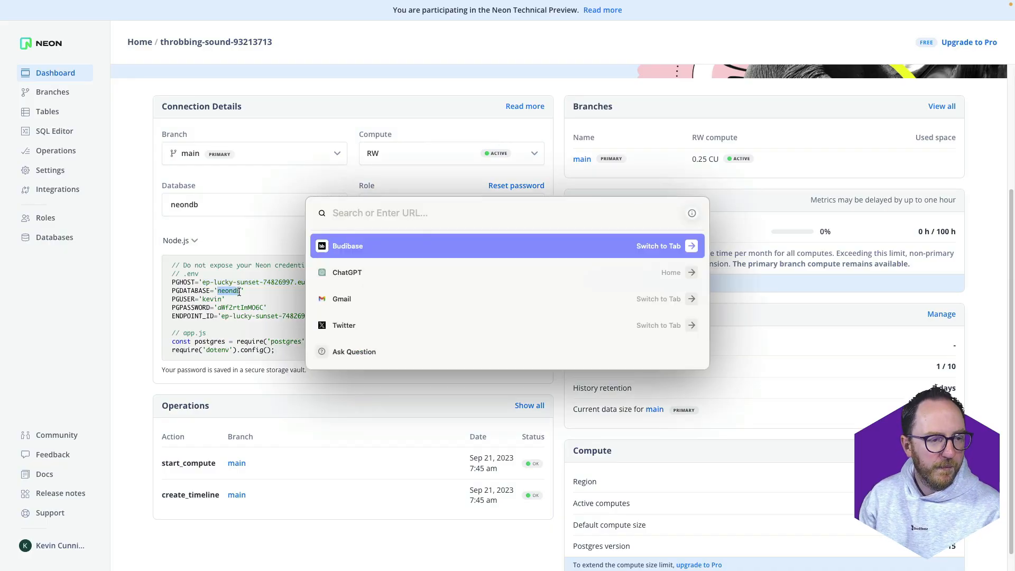
key("Return")
double_click(447, 188)
key("super+v")
key("super+t")
key("Return")
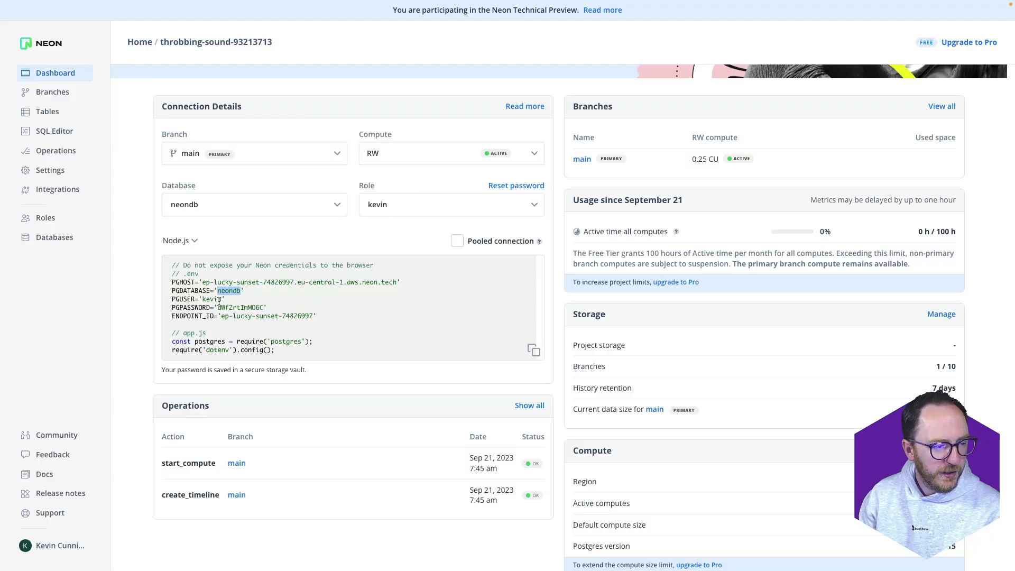
Copy the Neon role name and database password into the User and Password fields
left_click_drag(202, 299, 223, 299)
key("super+c")
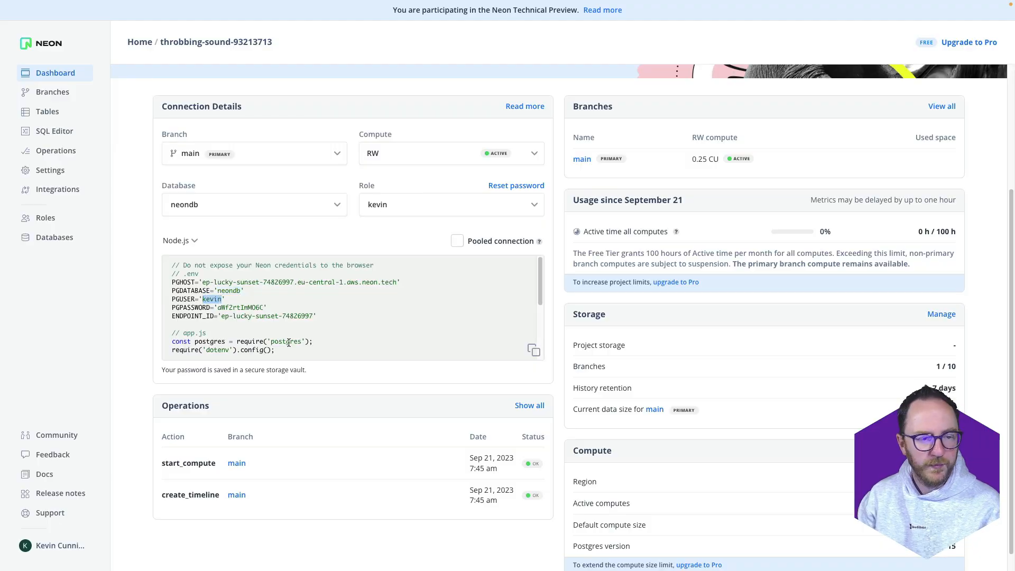
key("super+t")
key("Return")
double_click(438, 209)
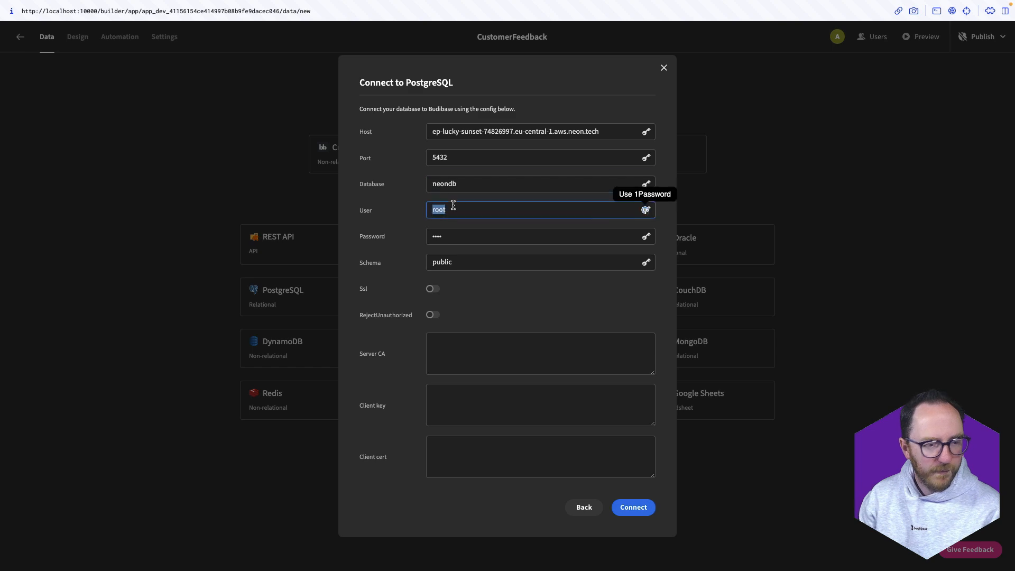
key("super+v")
key("super+t")
key("Return")
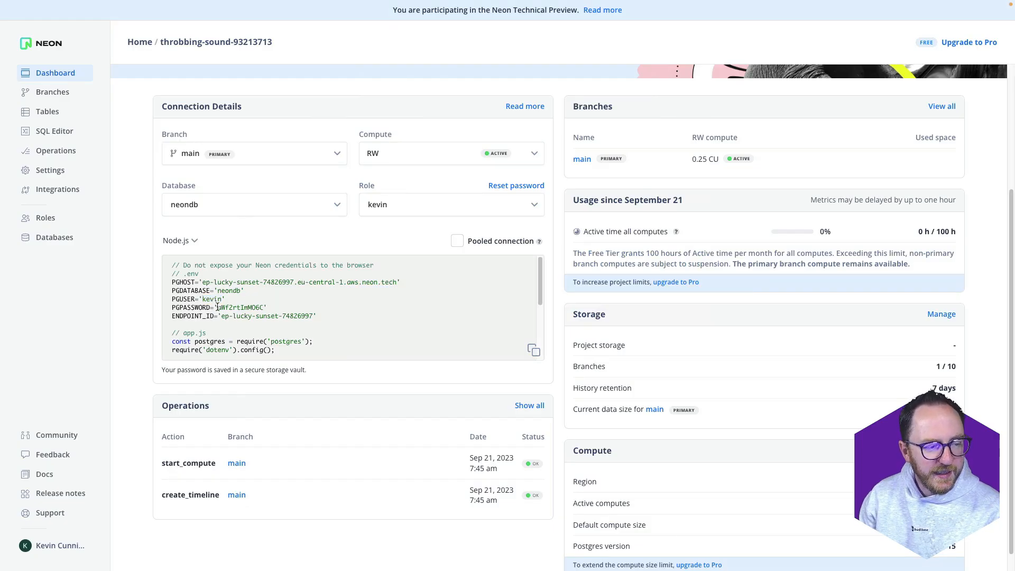
left_click_drag(217, 307, 265, 308)
key("super+t")
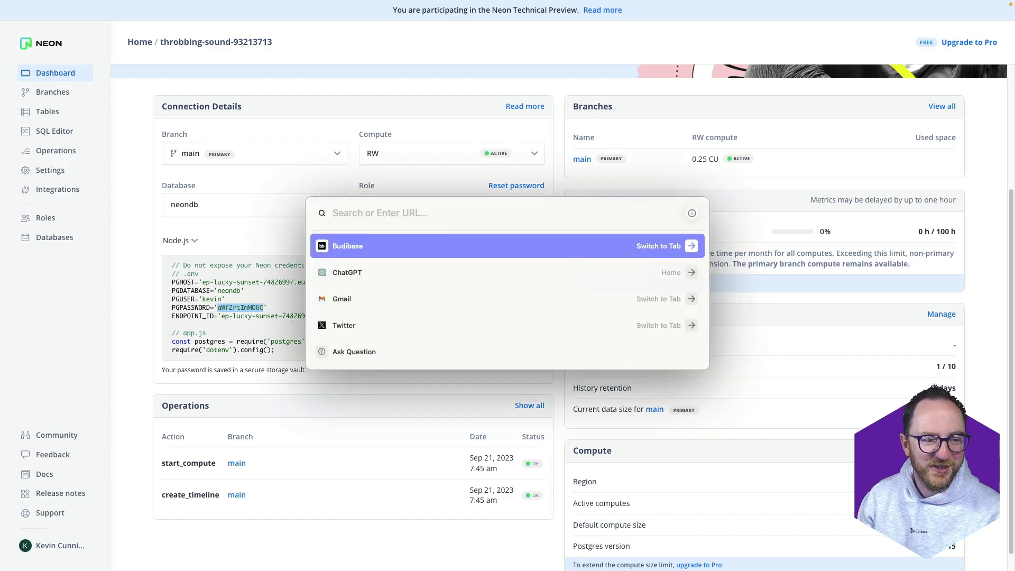
key("Return")
double_click(453, 236)
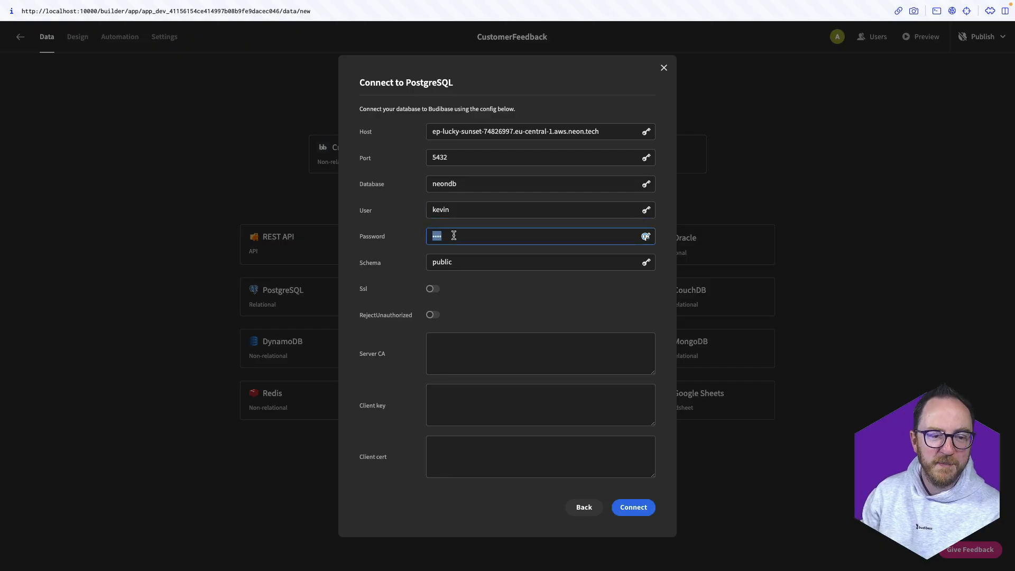
key("super+v")
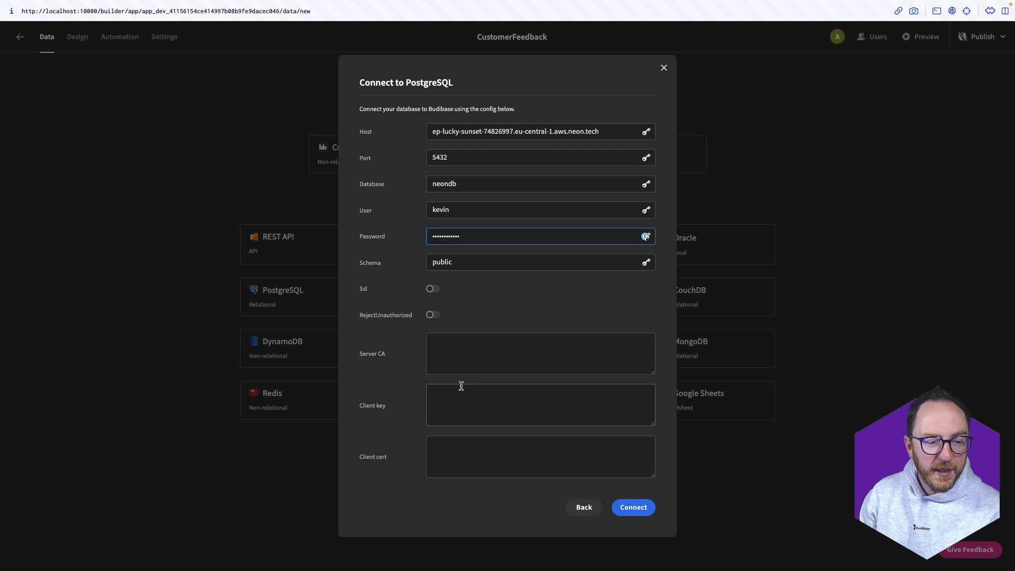
Enable SSL, connect, and add the source without fetching tables
left_click(431, 296)
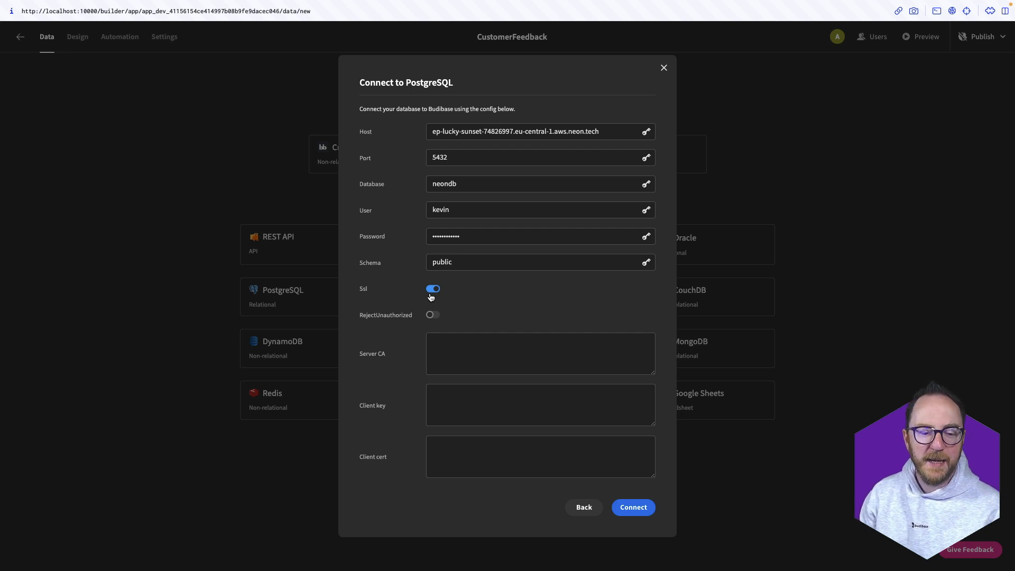
left_click(640, 512)
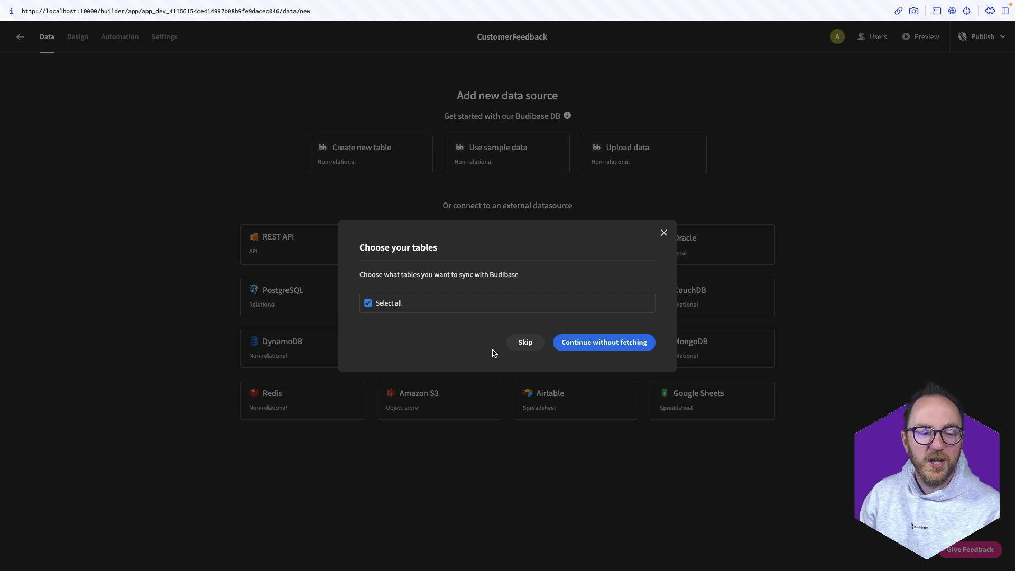
left_click(624, 346)
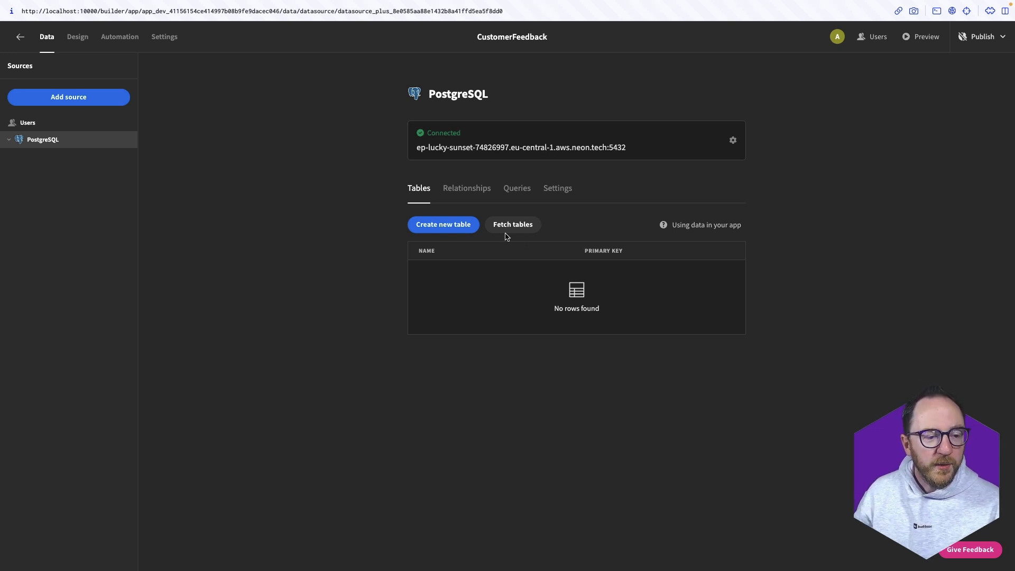
Create a new table named Feedback in the PostgreSQL source
left_click(438, 230)
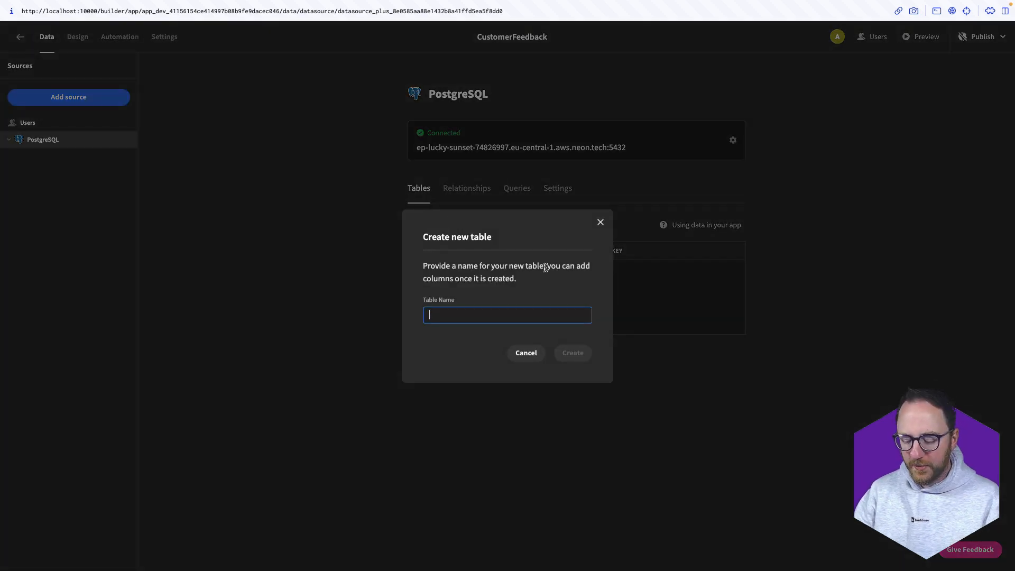
type("Feedback")
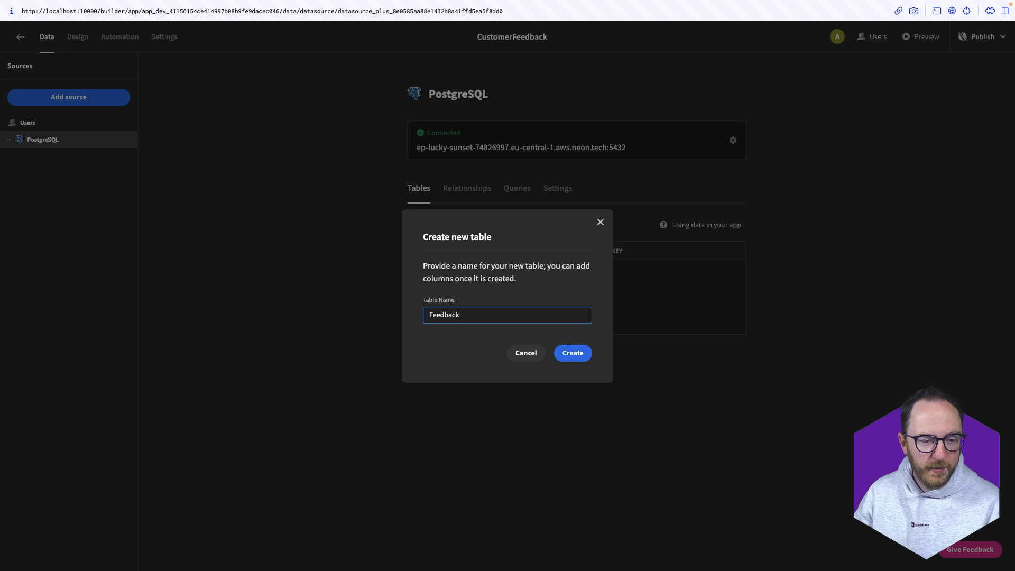
left_click(573, 353)
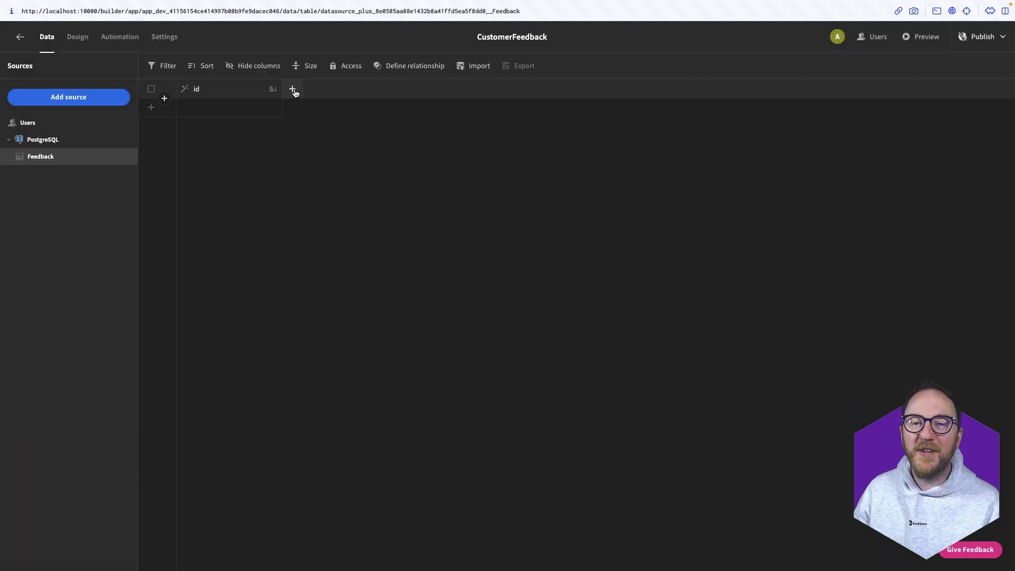
Add a Text column called Name to the Feedback table
left_click(294, 89)
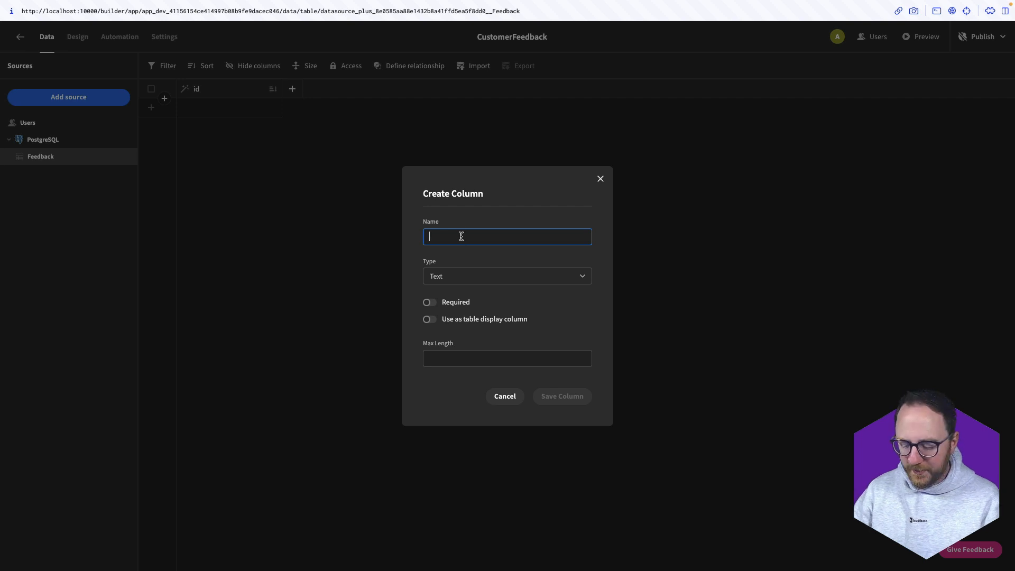
type("Name")
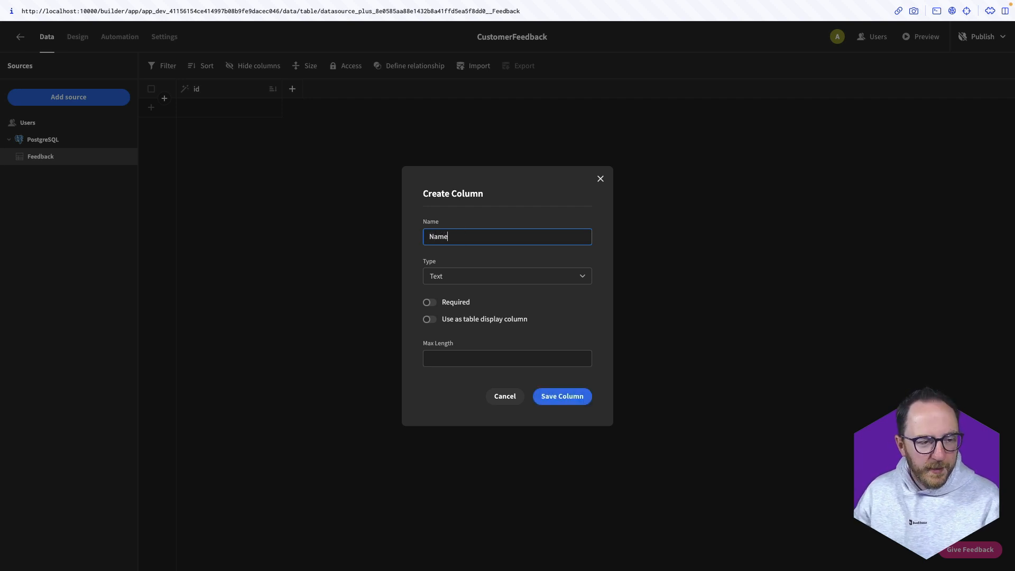
left_click(487, 287)
left_click(492, 281)
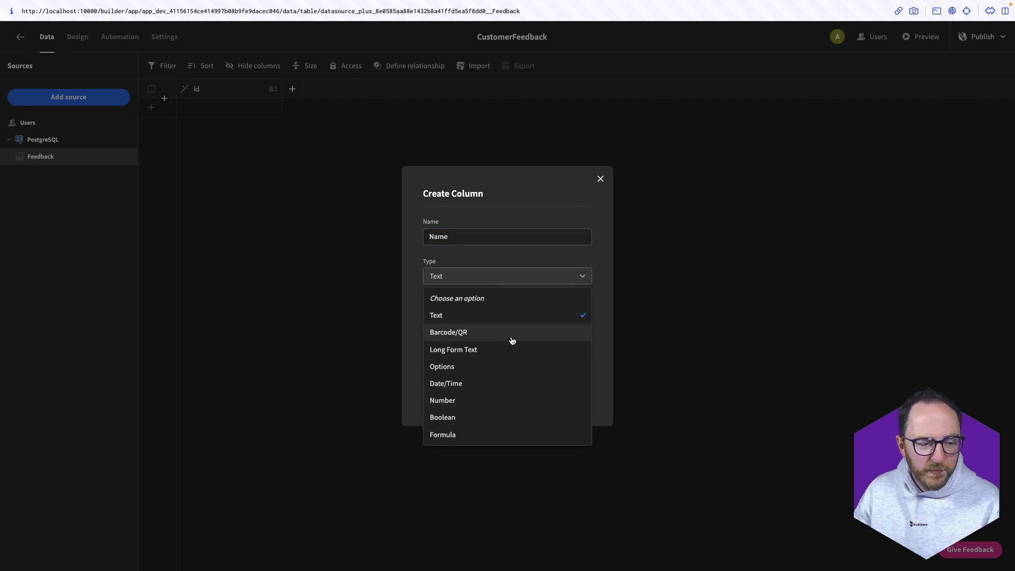
left_click(464, 287)
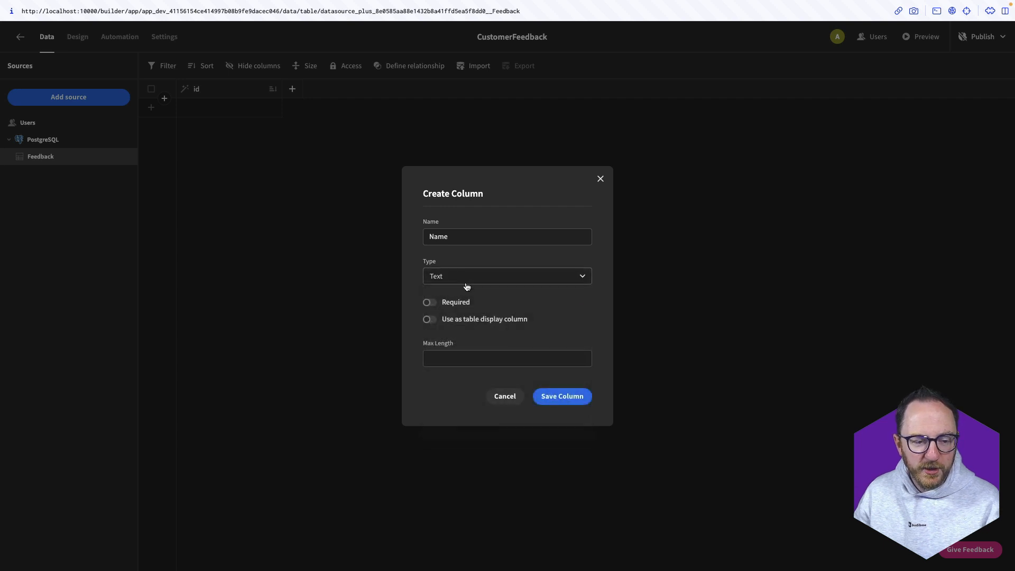
left_click(548, 405)
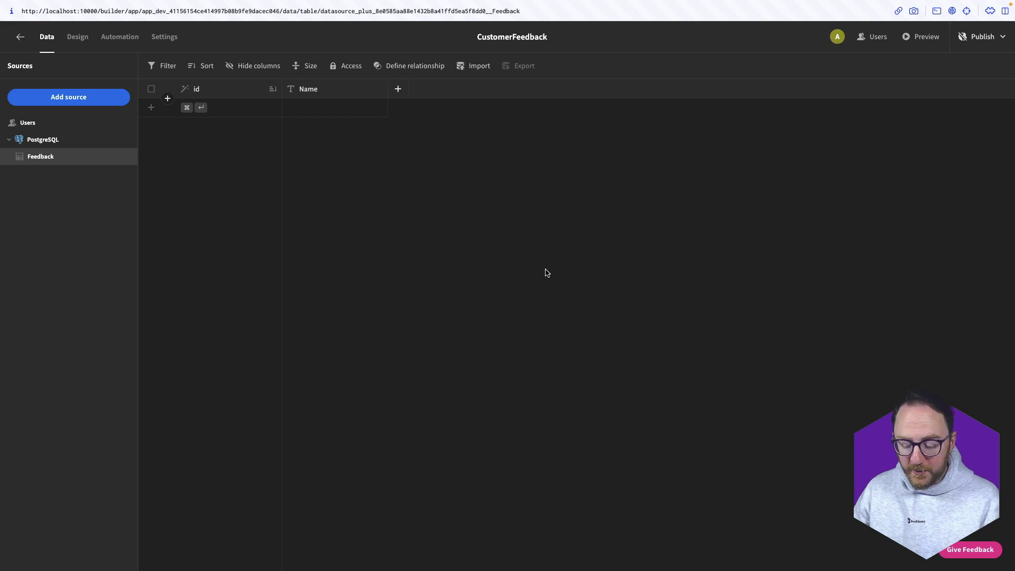
In Neon, open the Feedback table to inspect its columns
key("super+t")
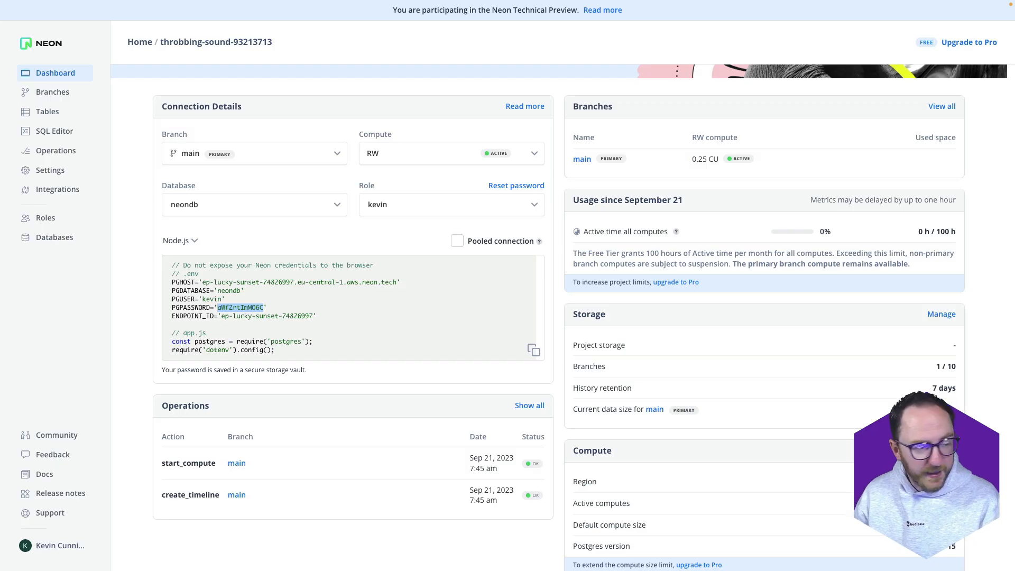
left_click(36, 112)
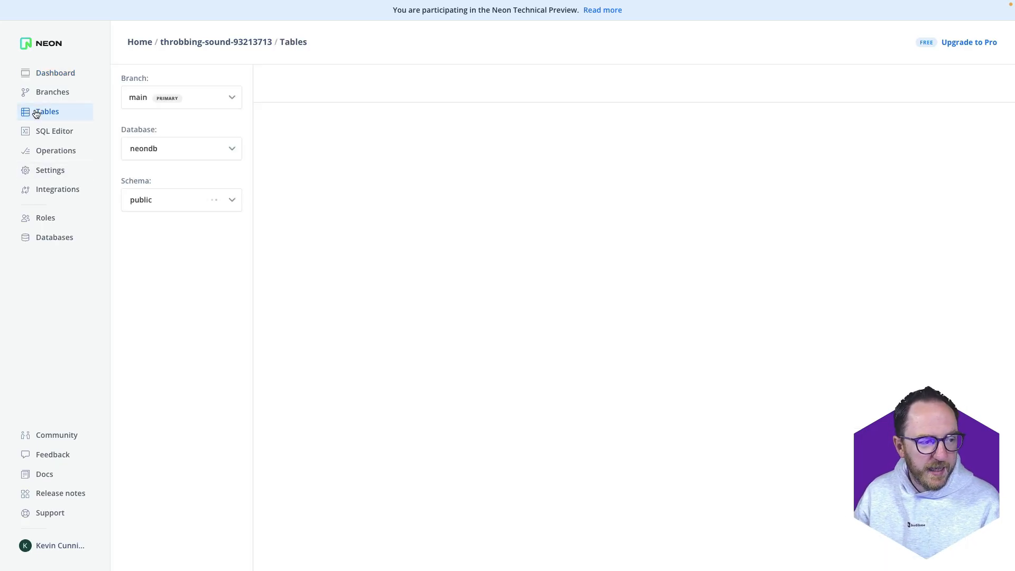
left_click(143, 273)
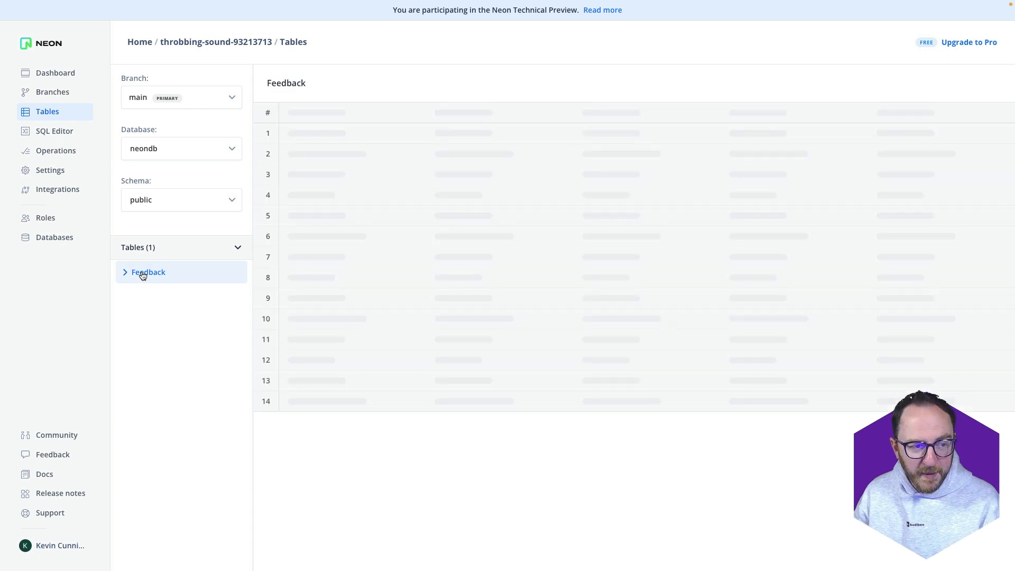
left_click(141, 274)
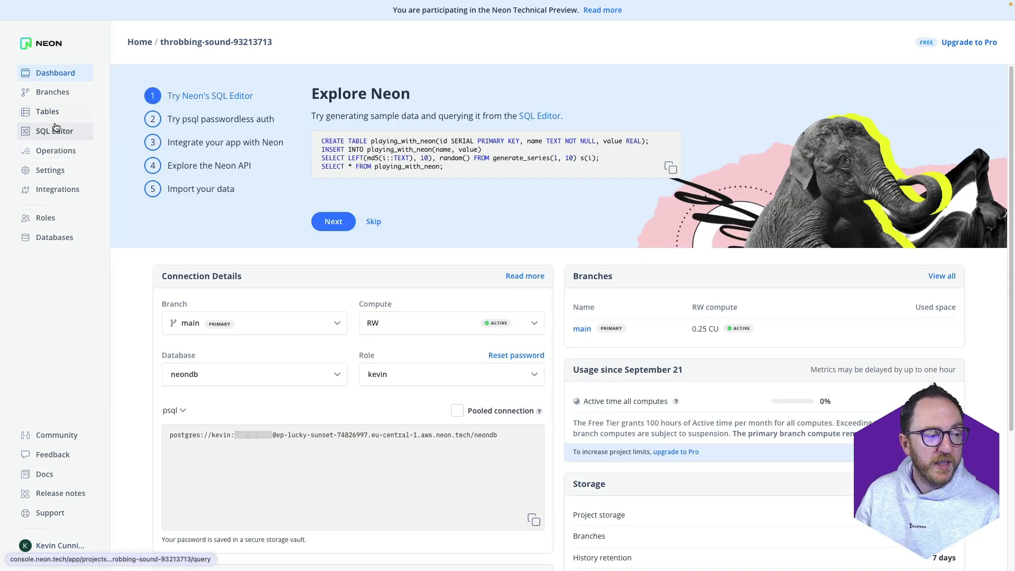
Run CREATE TABLE Customers (name text, email text); and view the tables list
left_click(54, 131)
type("CRE")
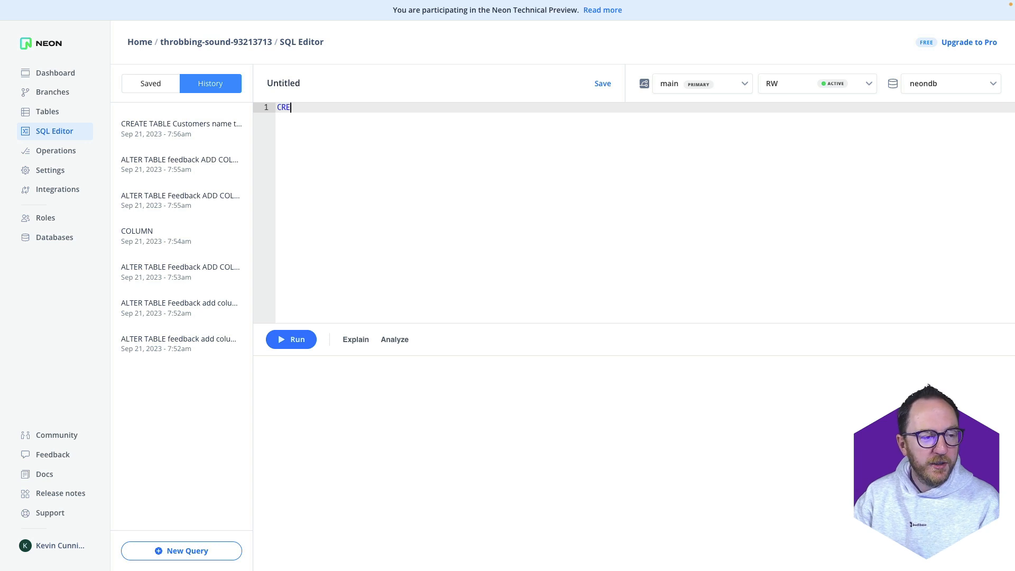
type("ATE TABLE ")
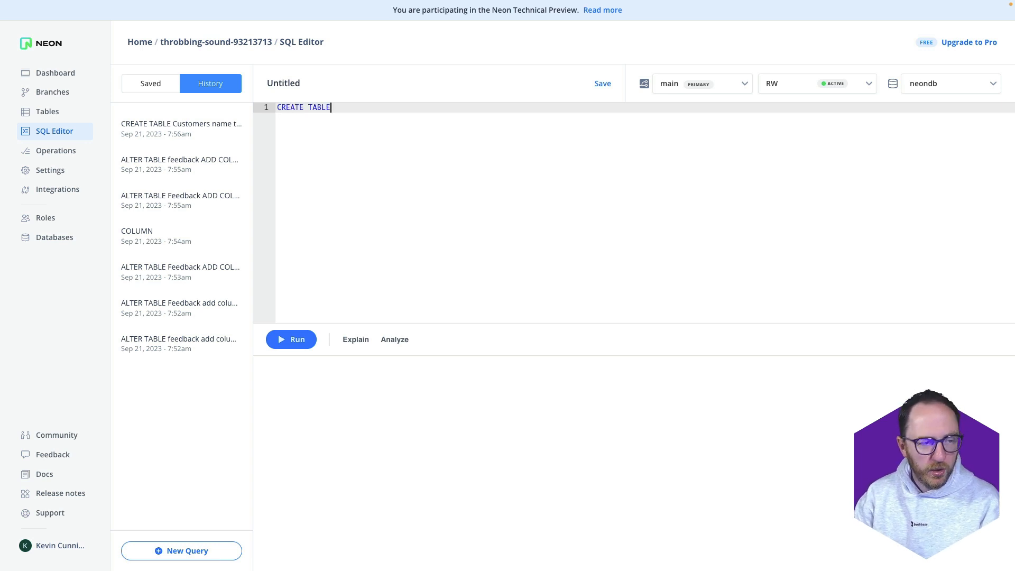
type("Customers (")
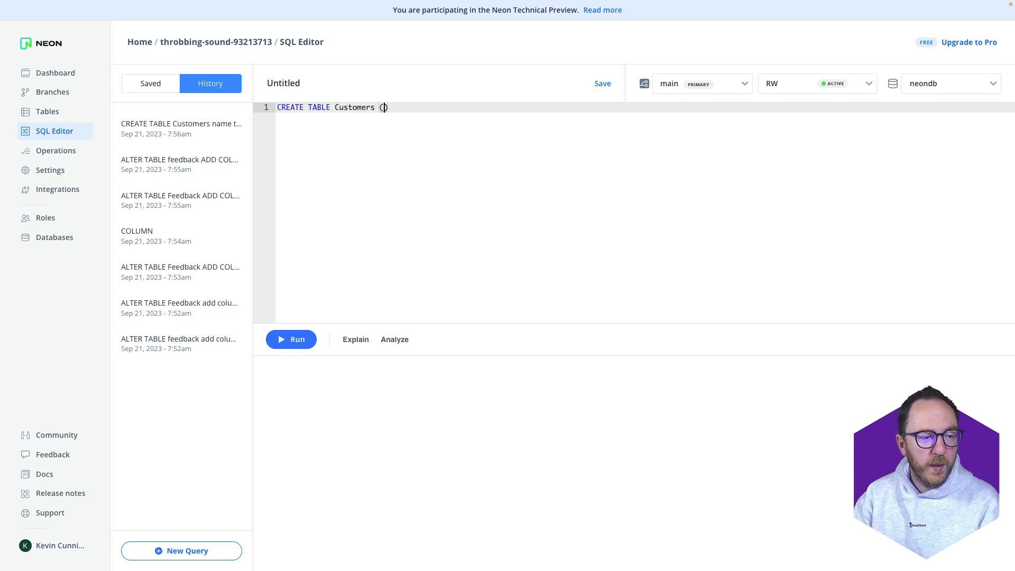
key("Return")
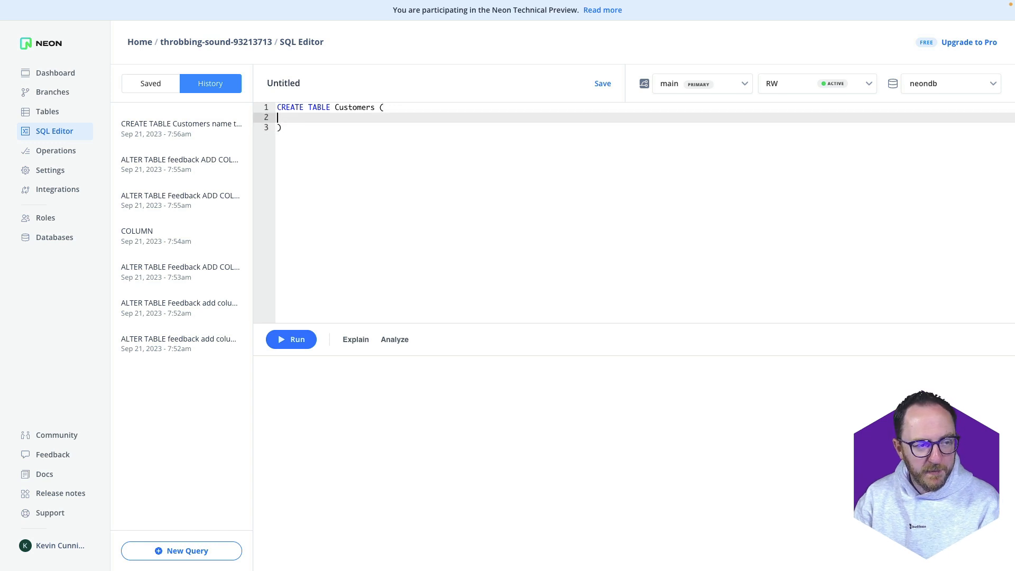
type("name te")
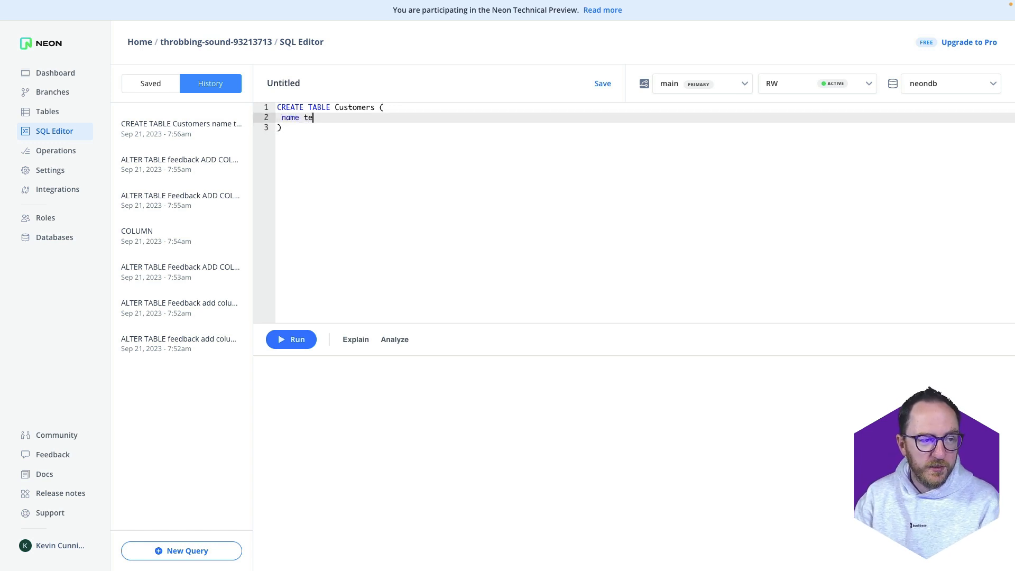
type("xt,")
key("Return")
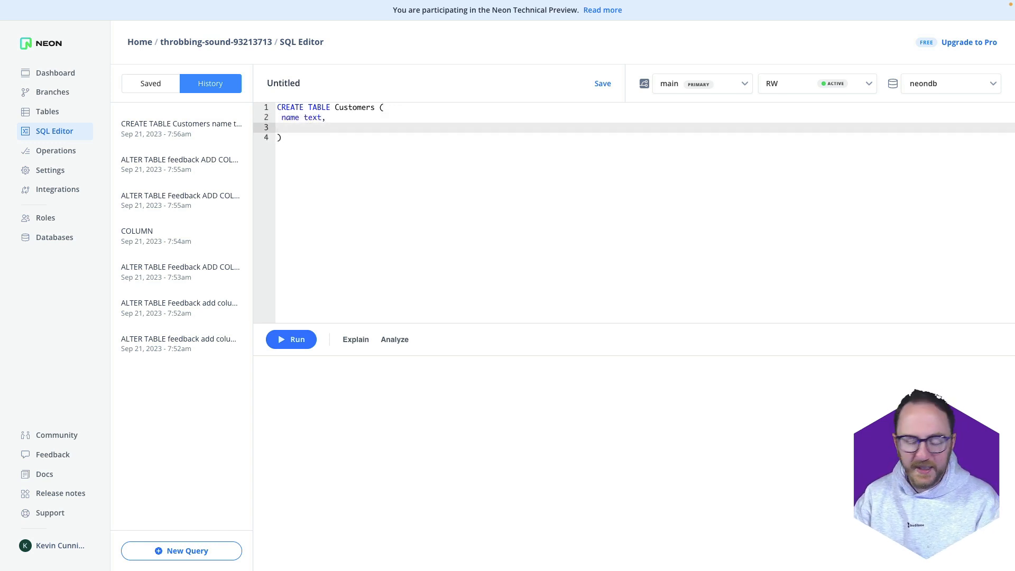
type("email text")
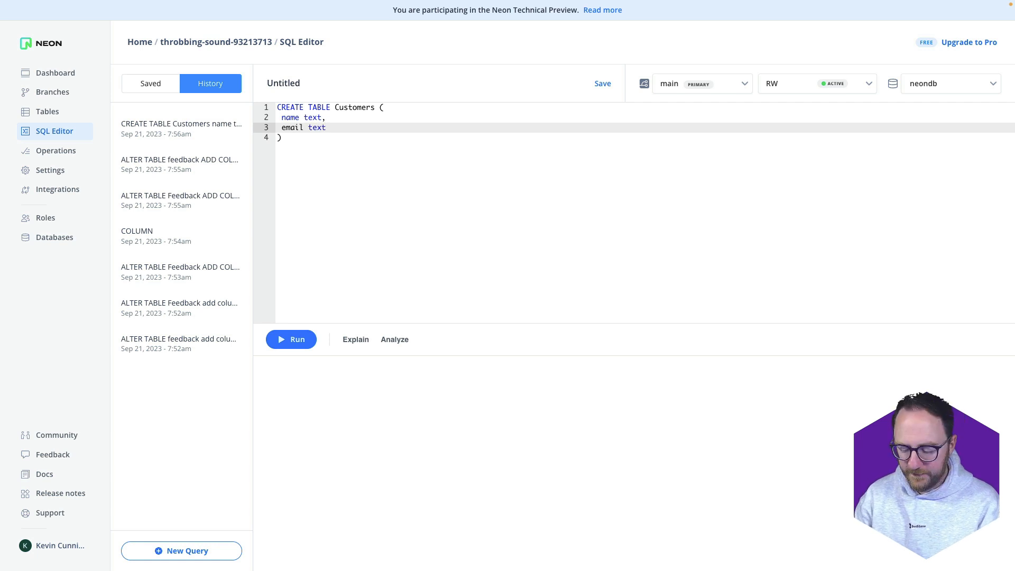
key("Down")
type(";")
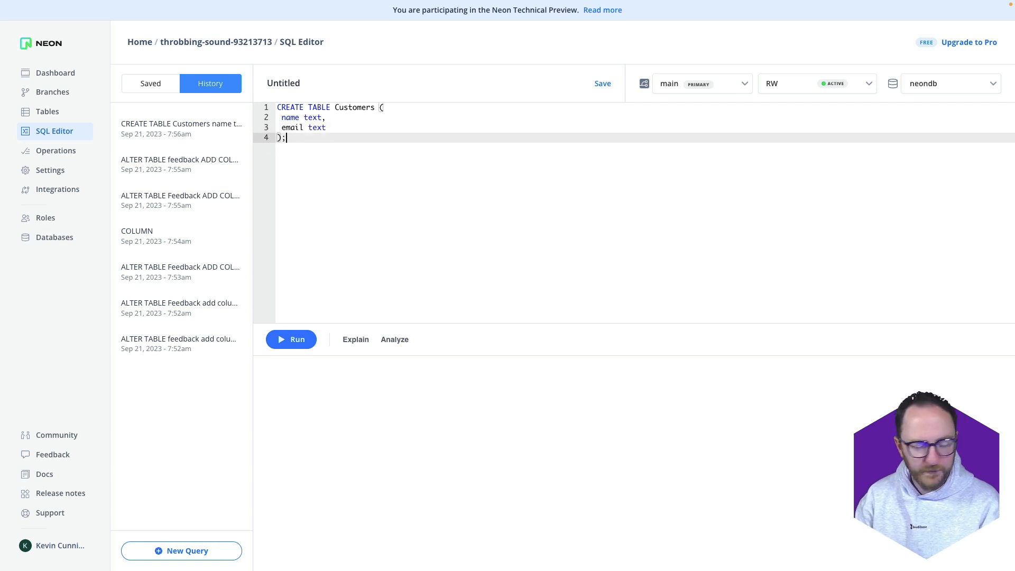
left_click(290, 345)
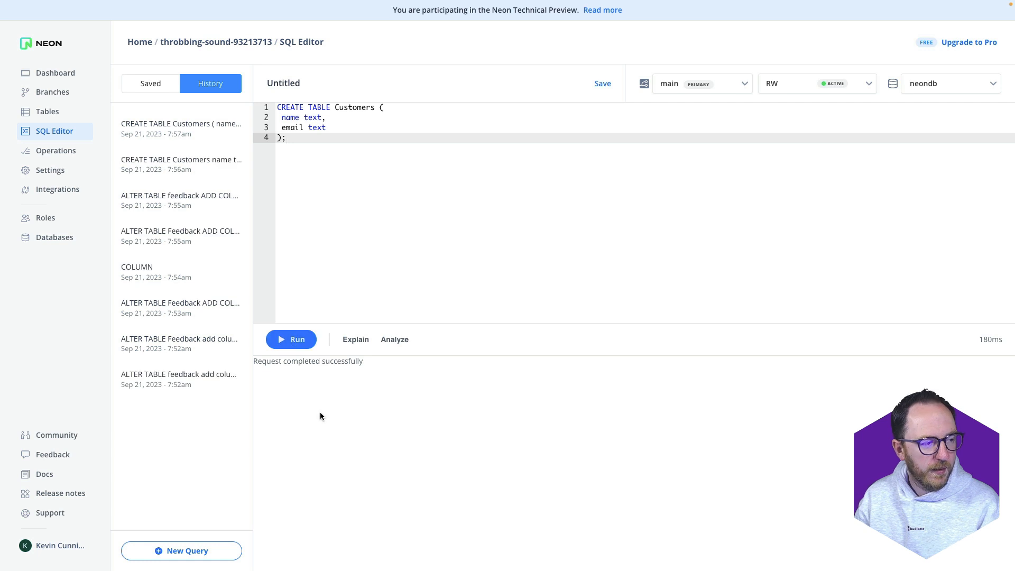
left_click(35, 113)
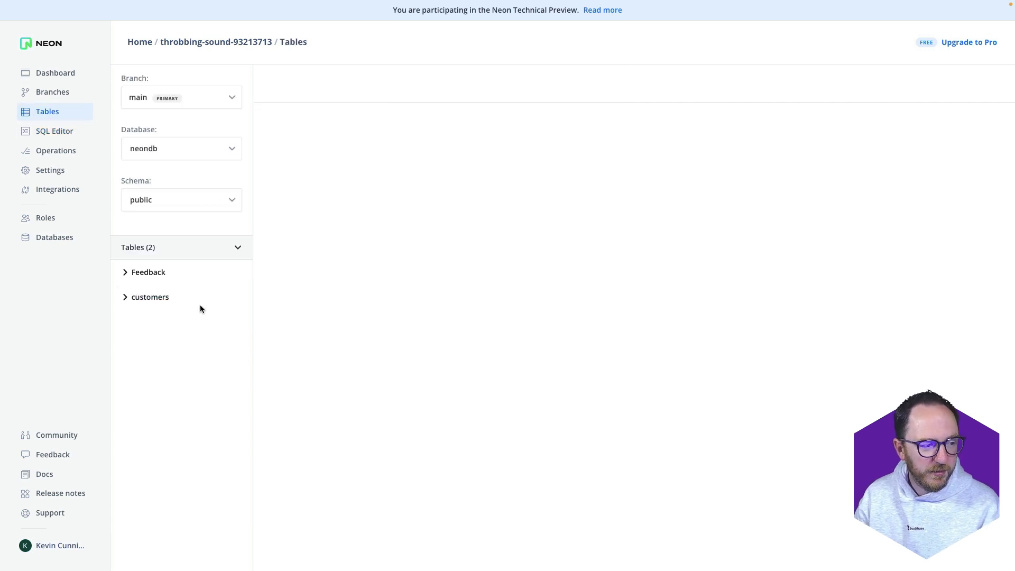
Fetch the customers table into the PostgreSQL source, then reopen the Feedback table
left_click(128, 272)
left_click(151, 344)
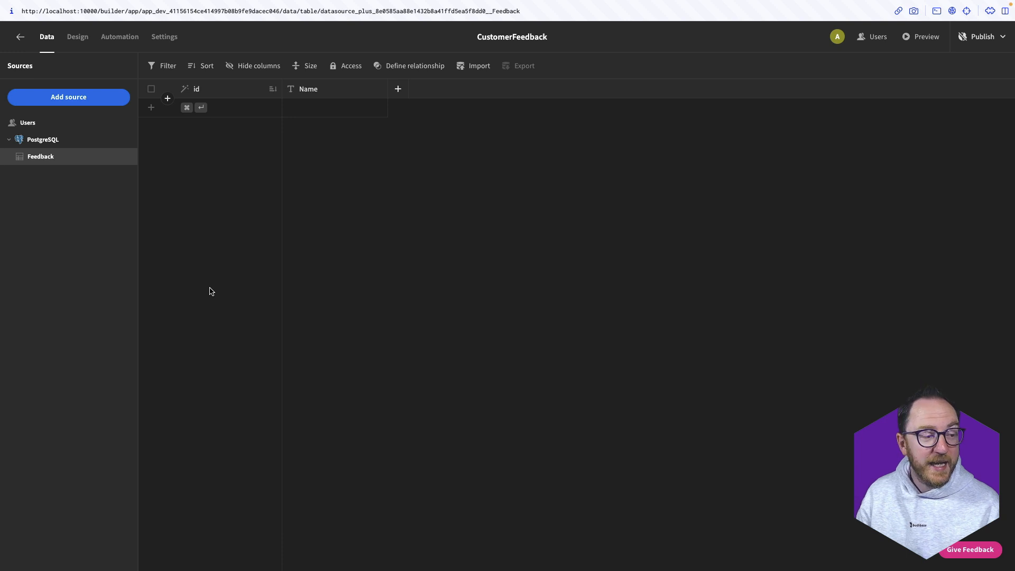
left_click(29, 142)
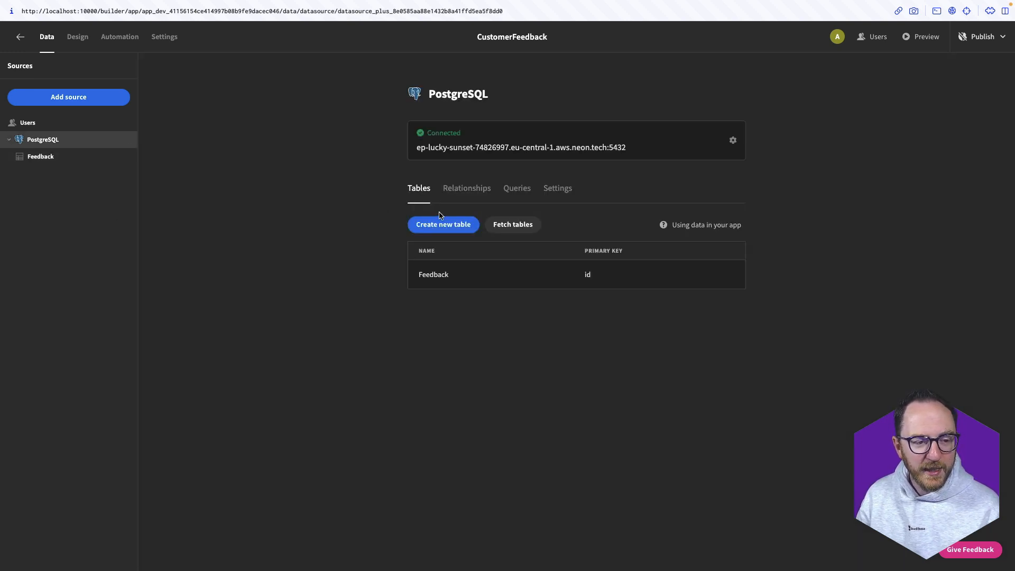
left_click(522, 223)
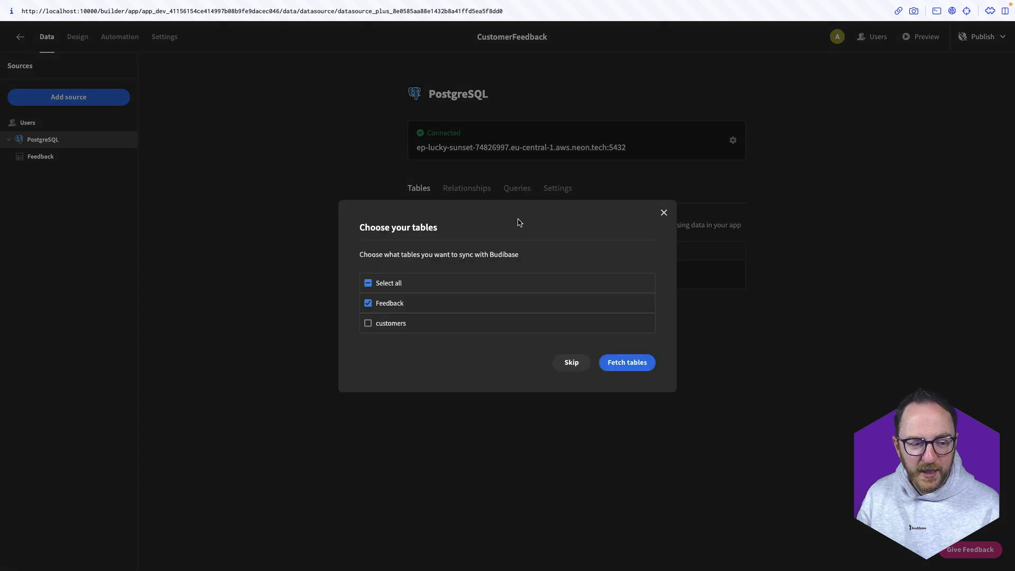
left_click(368, 323)
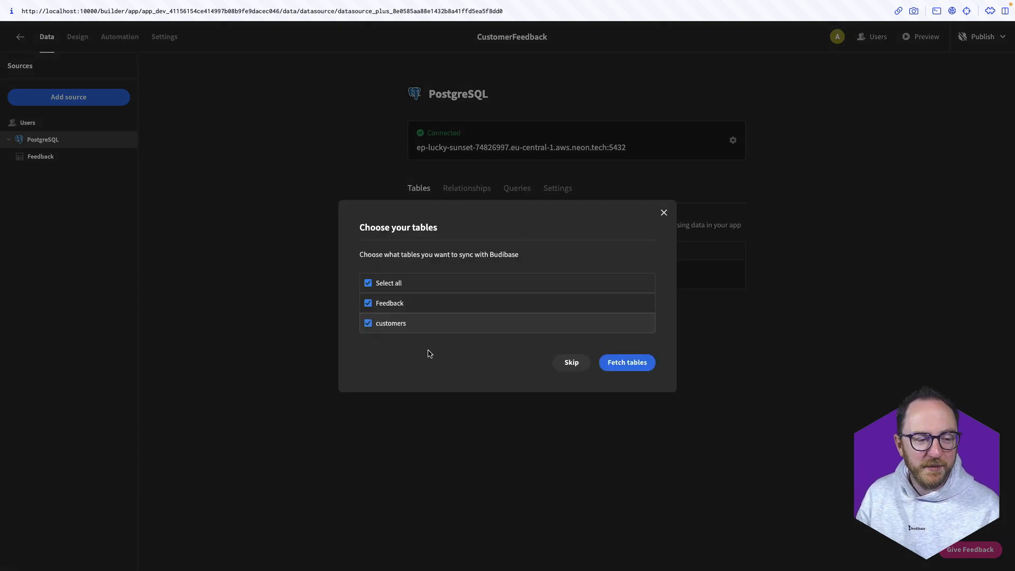
left_click(632, 370)
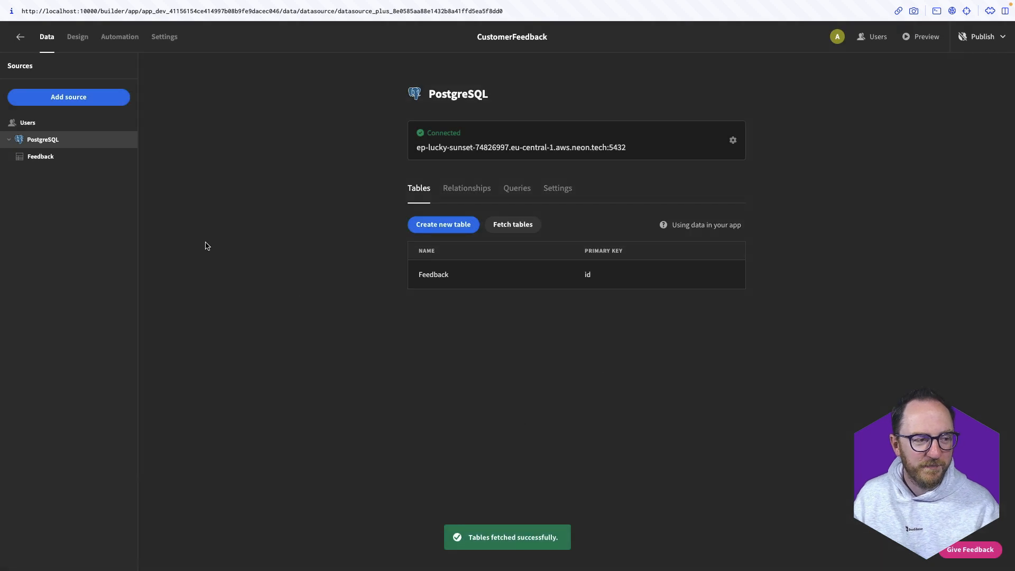
left_click(477, 273)
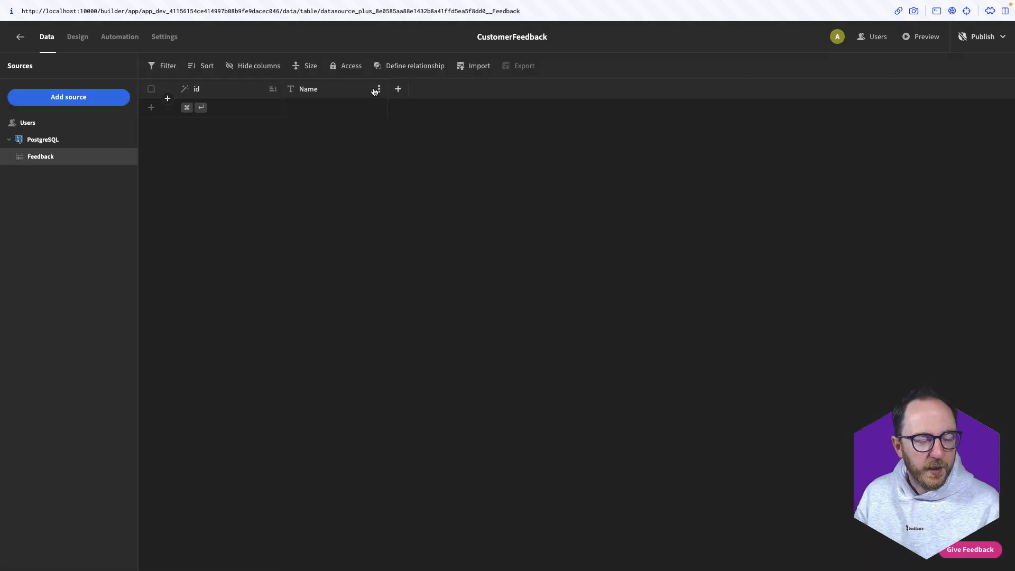
Add Email and Comment text columns to the Feedback table
left_click(399, 89)
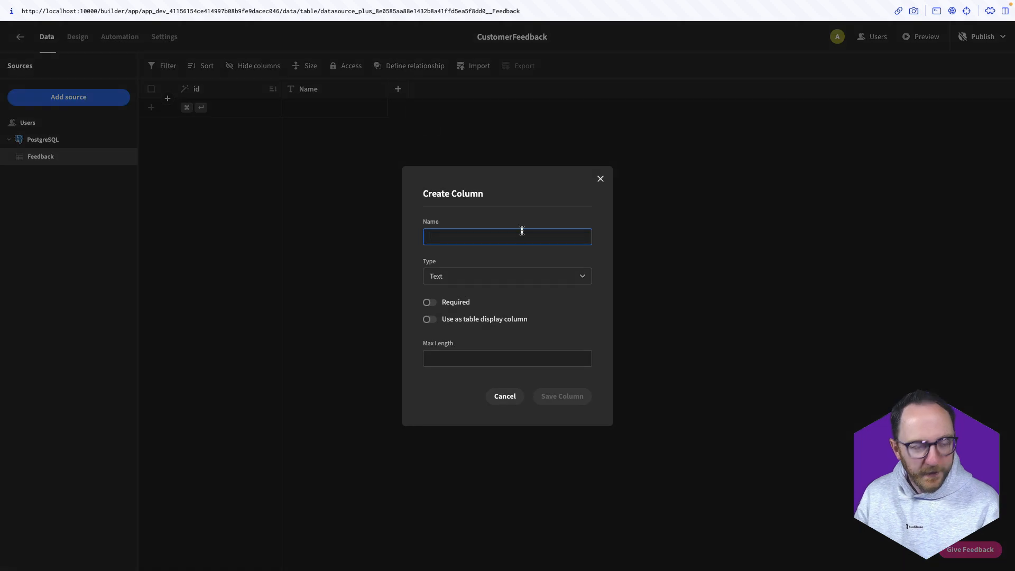
type("Email")
left_click(555, 401)
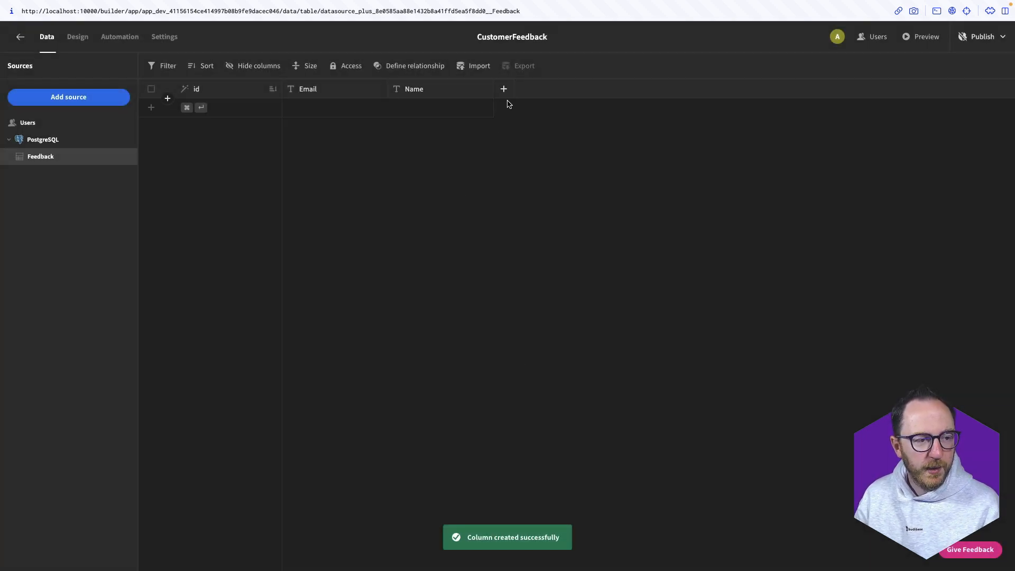
left_click(505, 90)
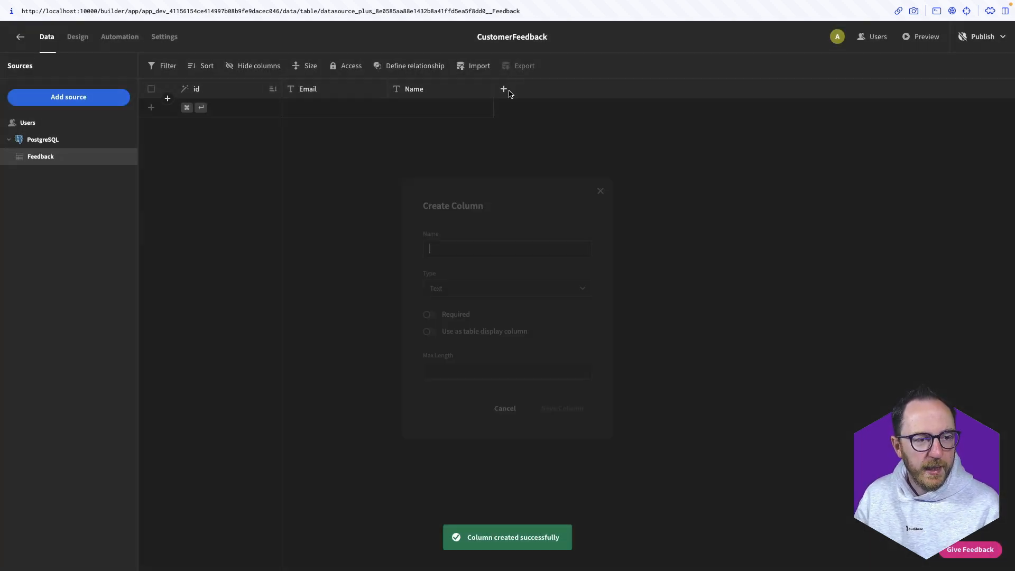
type("Comment")
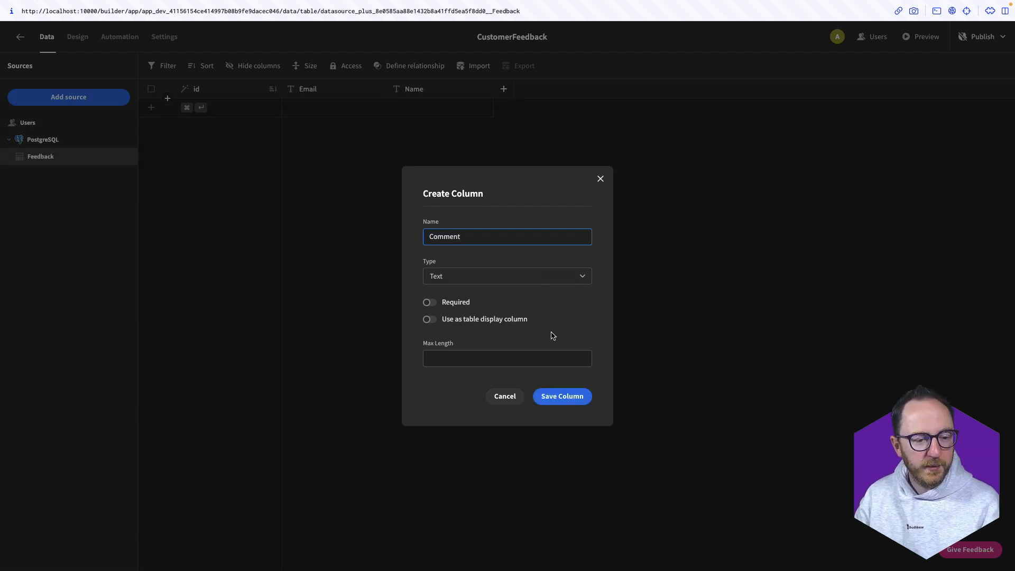
key("Return")
left_click(608, 89)
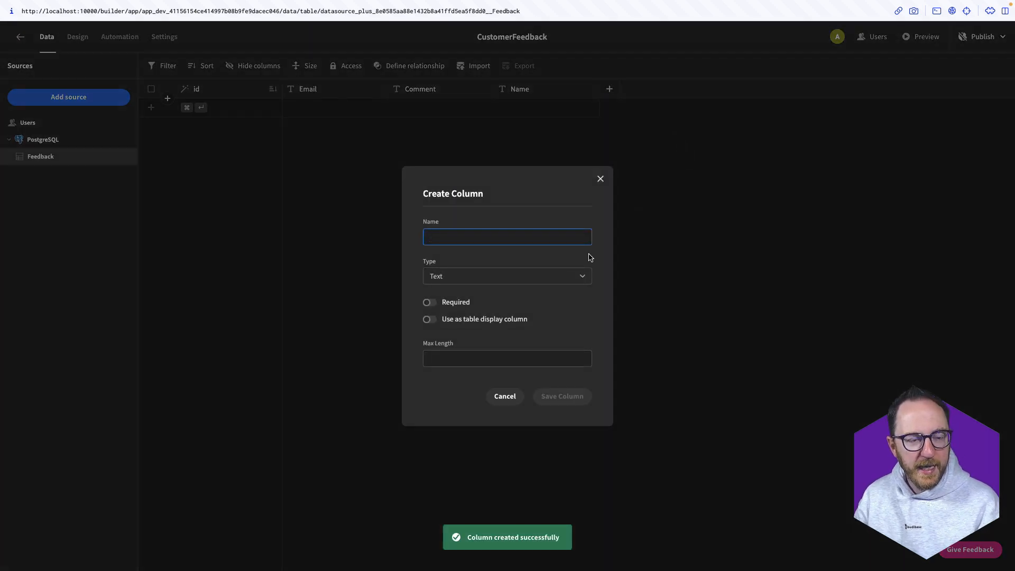
Add a Rating text column and make Email the display column
type("Rating")
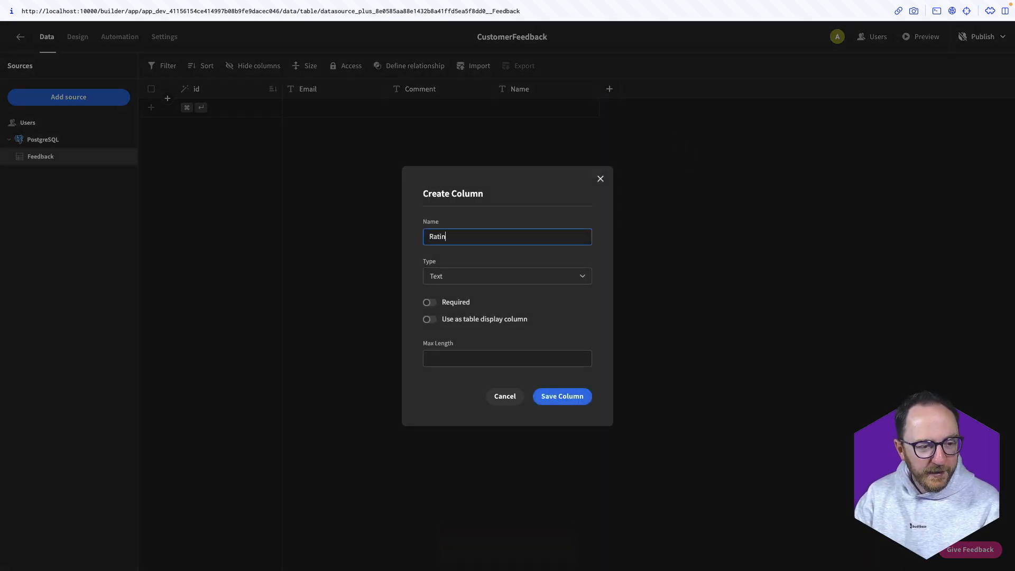
left_click(544, 398)
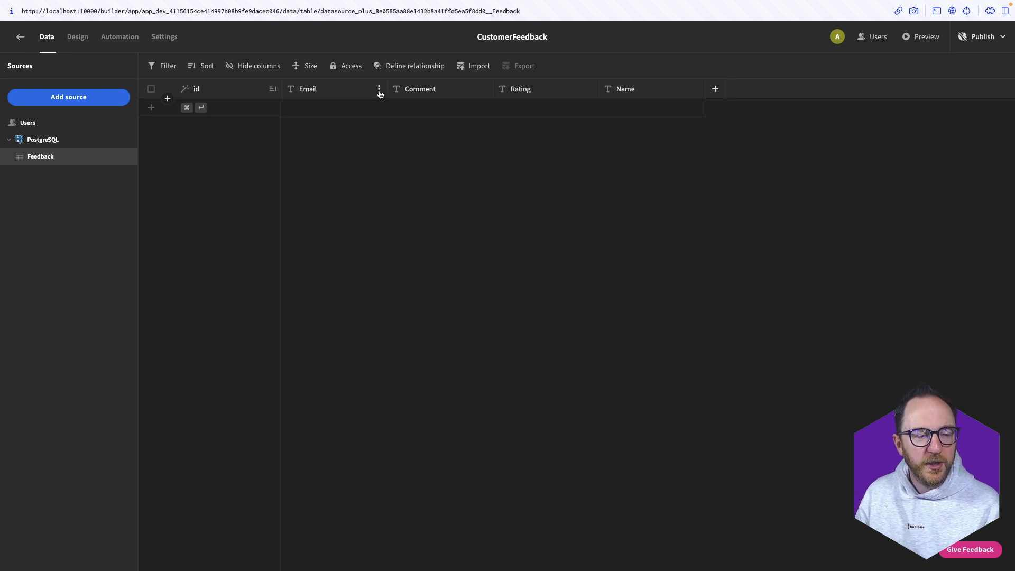
left_click(380, 92)
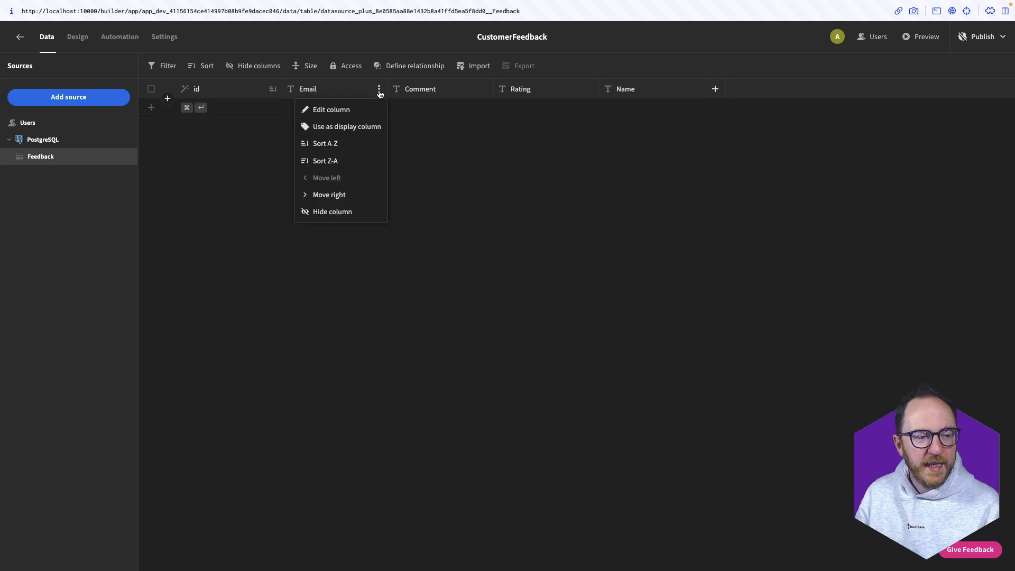
left_click(372, 128)
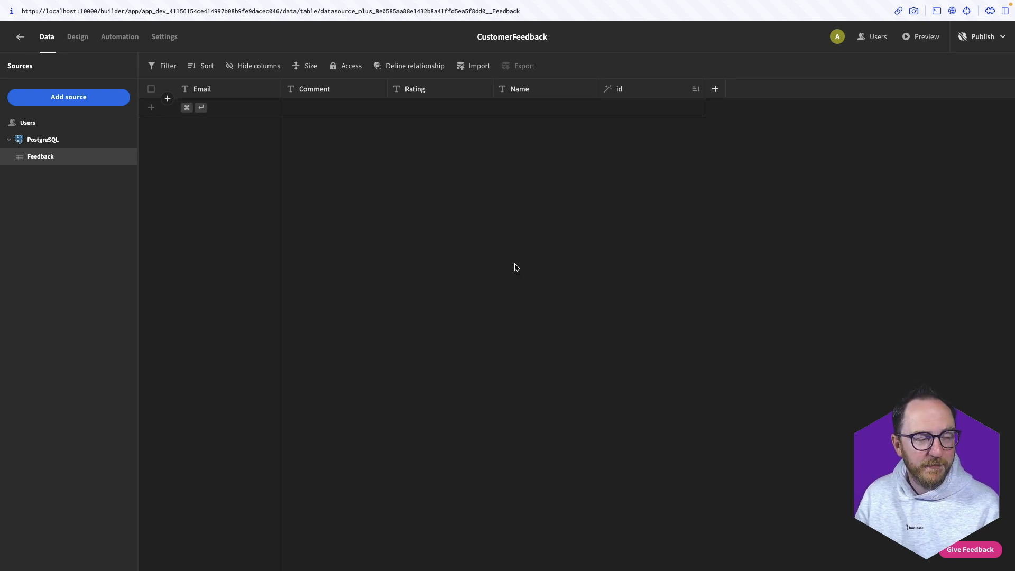
Autogenerate a list screen from the Feedback table at /feedback, keeping Basic access
left_click(65, 37)
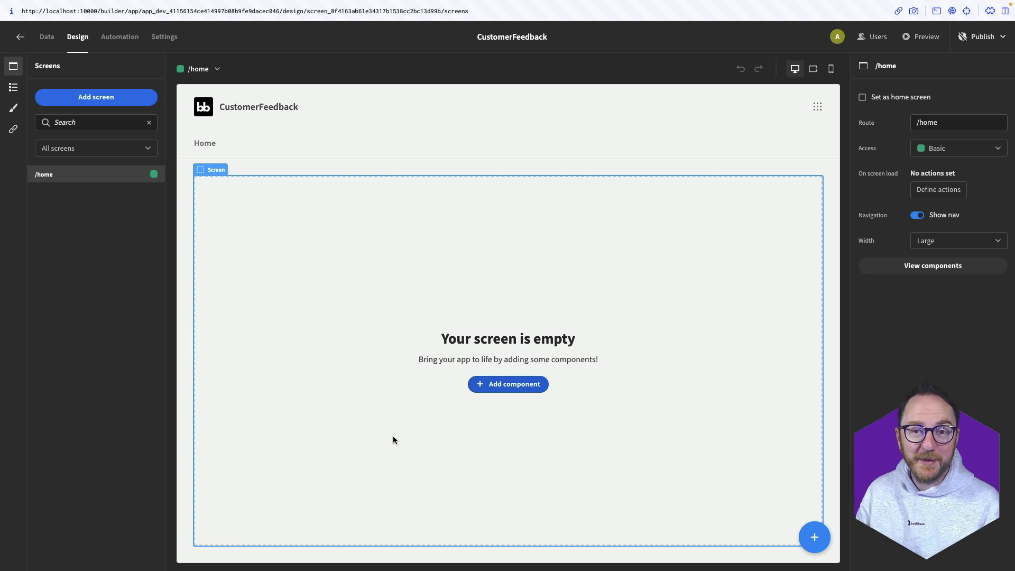
left_click(393, 435)
left_click(13, 66)
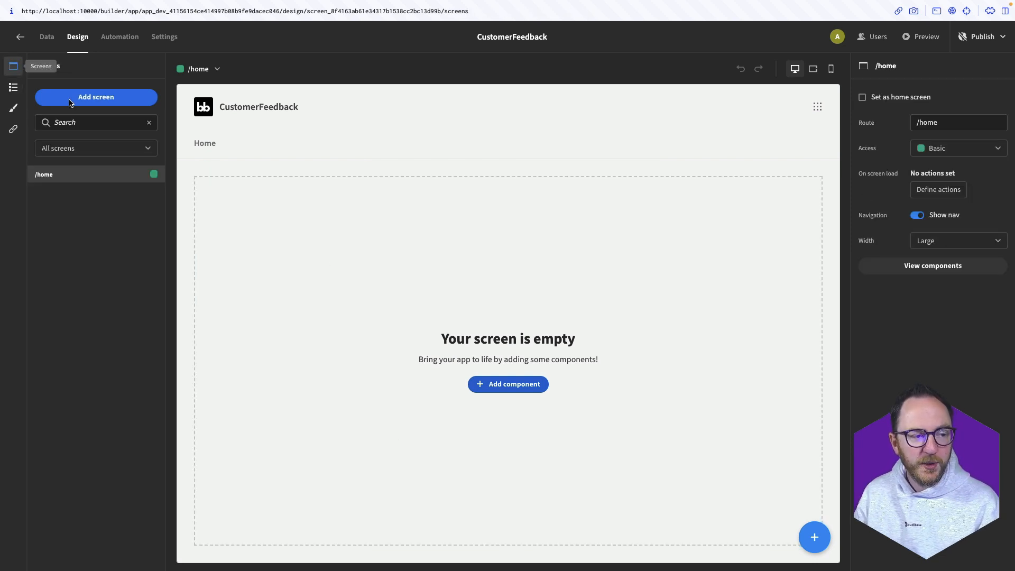
left_click(113, 101)
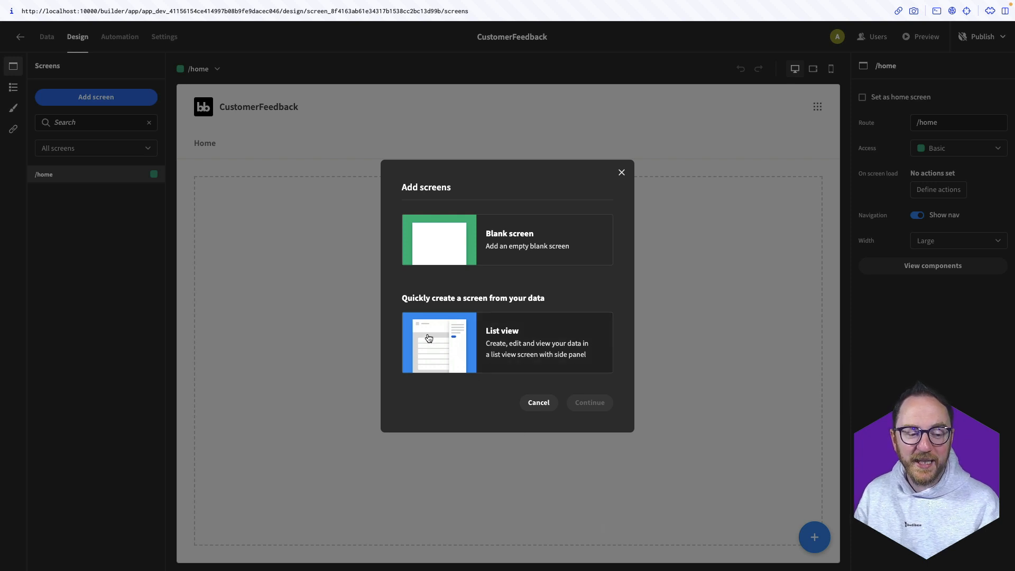
left_click(487, 345)
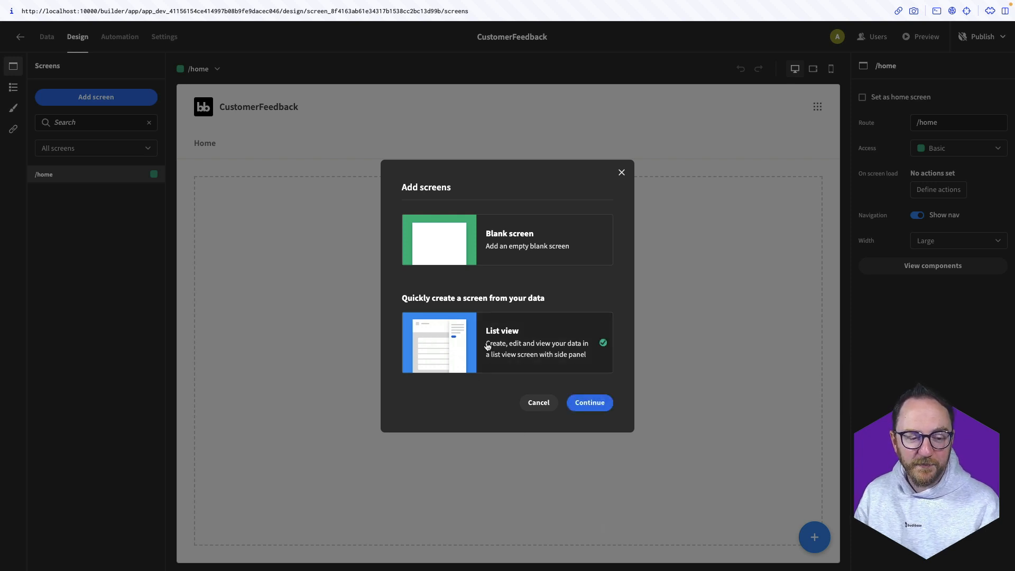
left_click(608, 408)
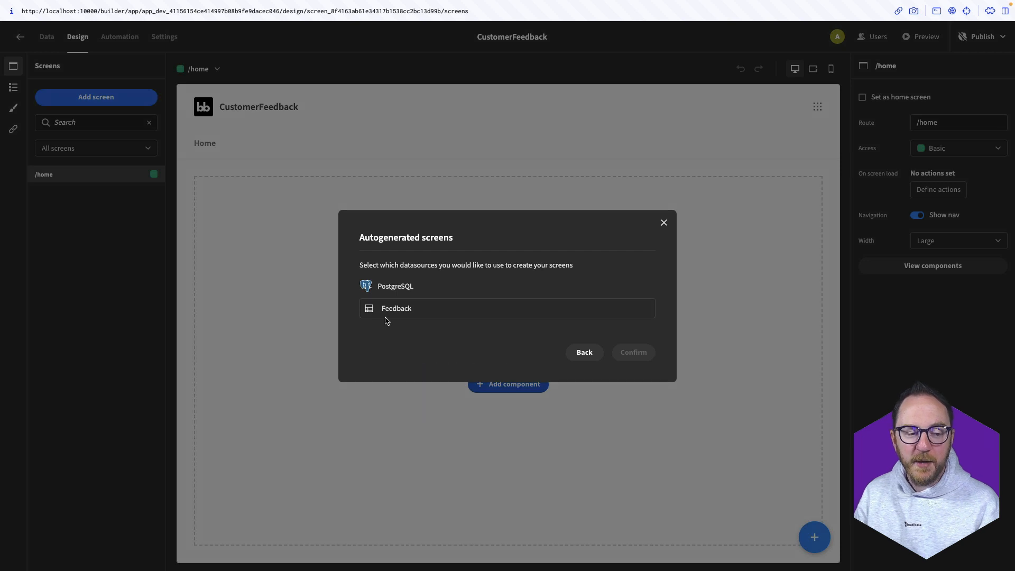
left_click(386, 318)
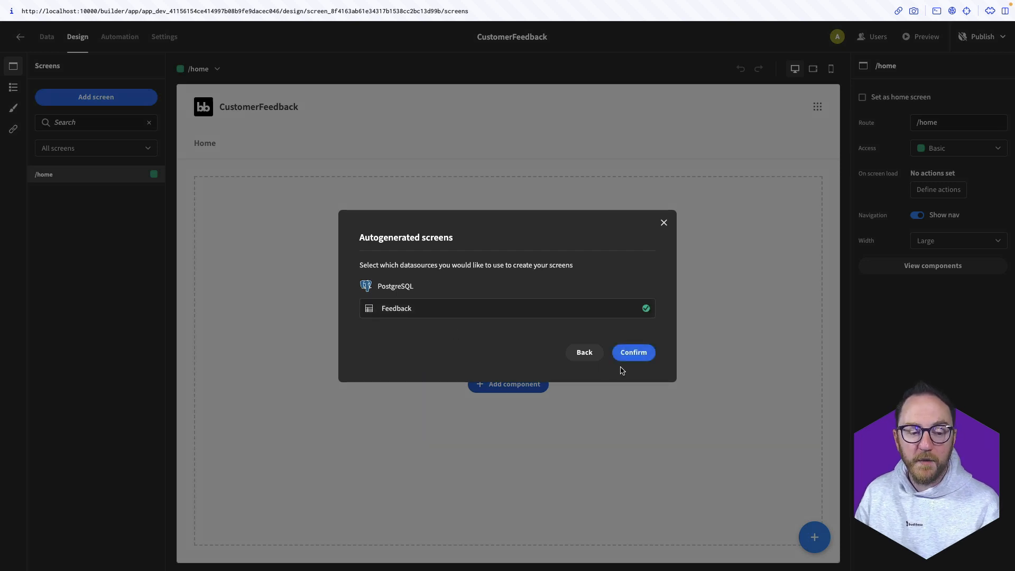
left_click(633, 355)
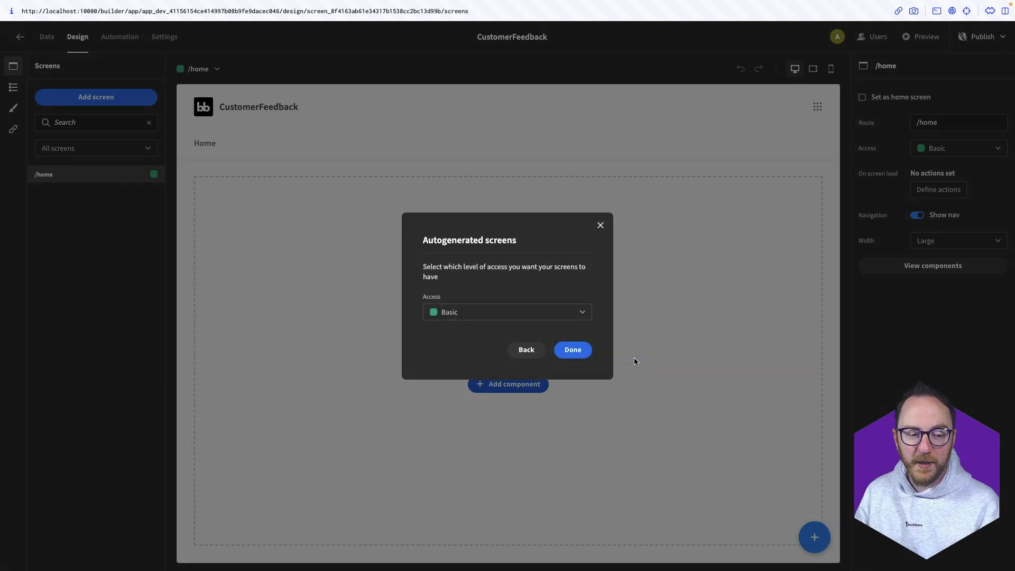
left_click(508, 311)
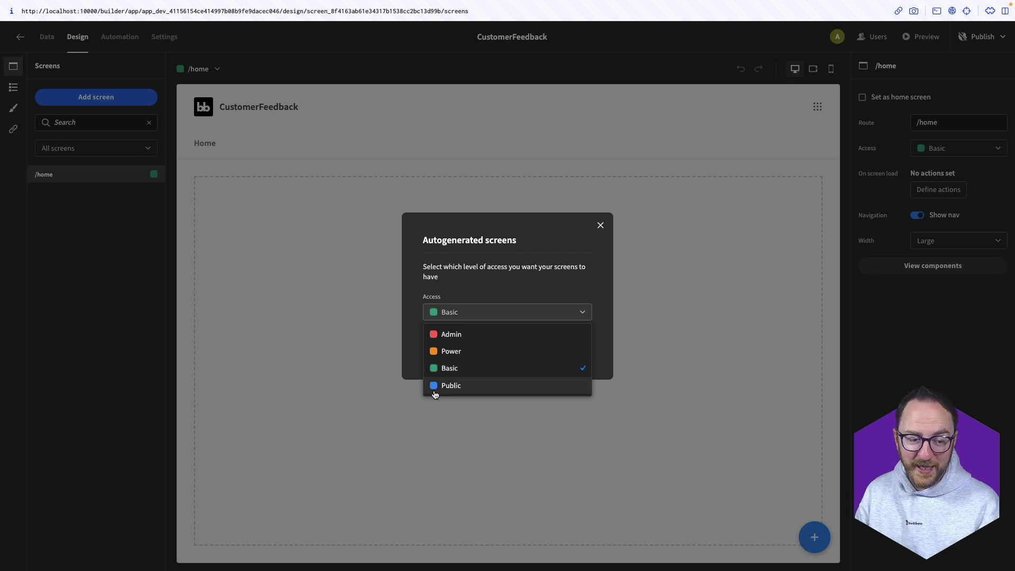
left_click(452, 312)
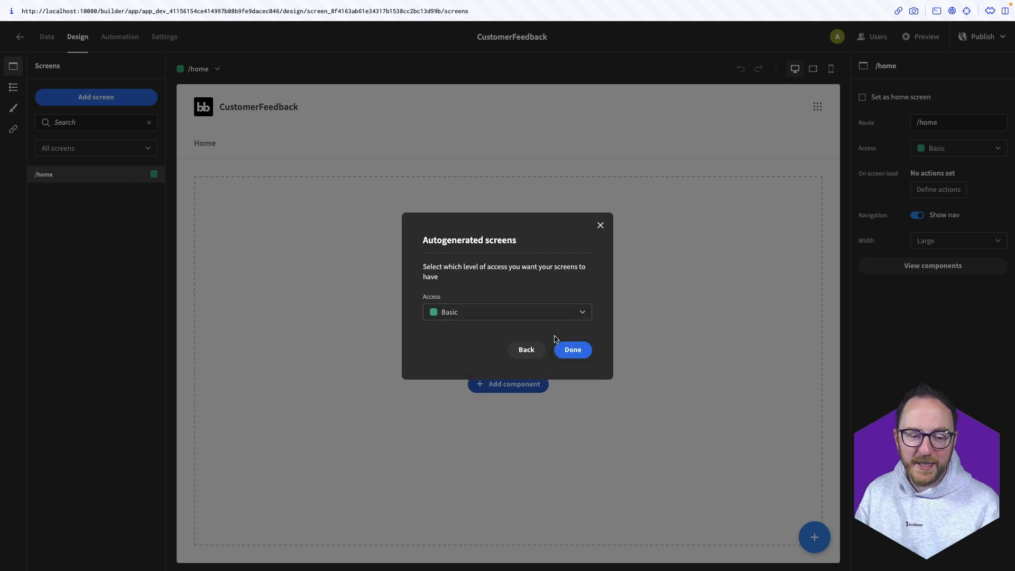
left_click(569, 351)
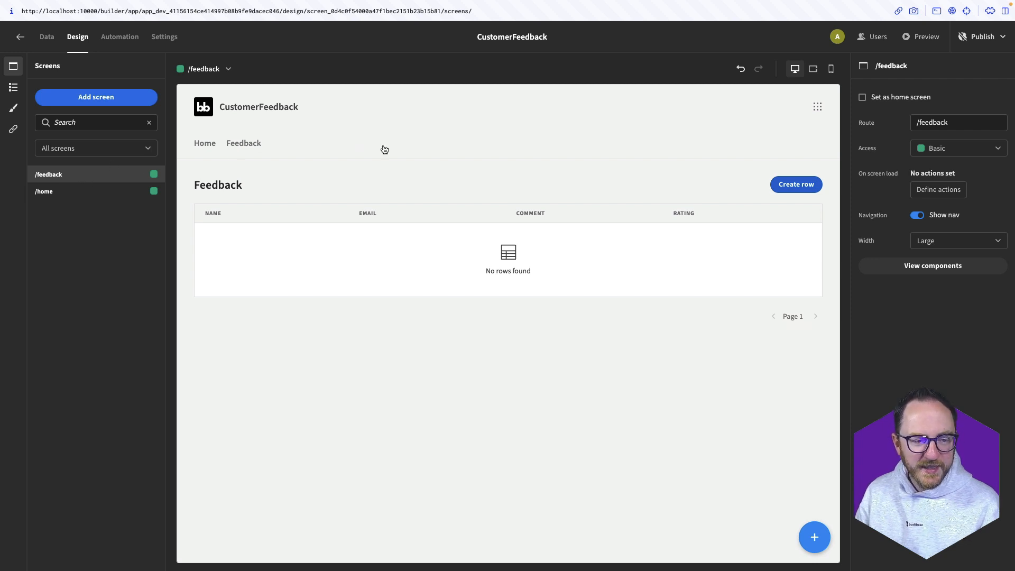
Inspect the Feedback table block's settings, then launch the app preview
left_click(555, 253)
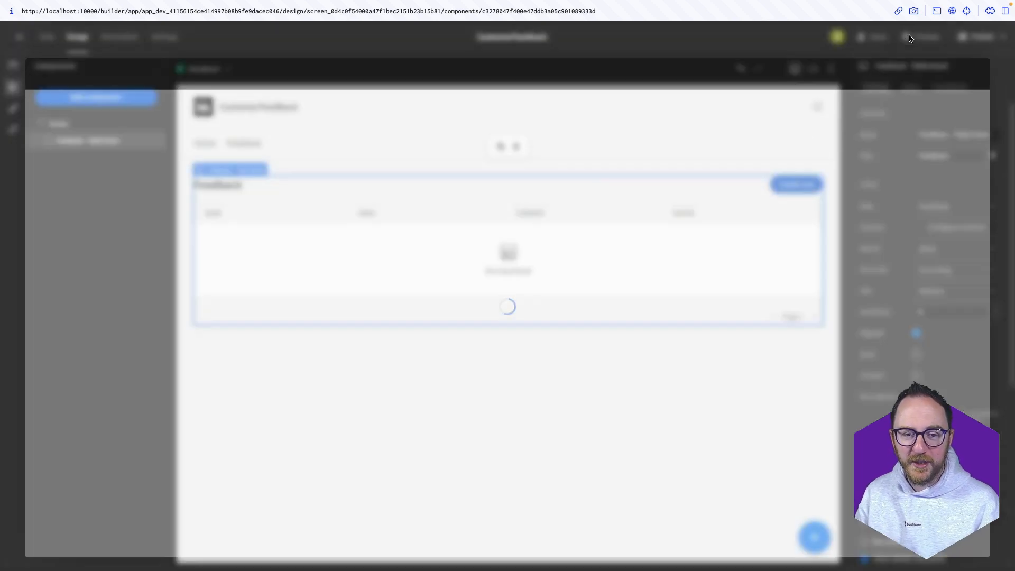
left_click(911, 38)
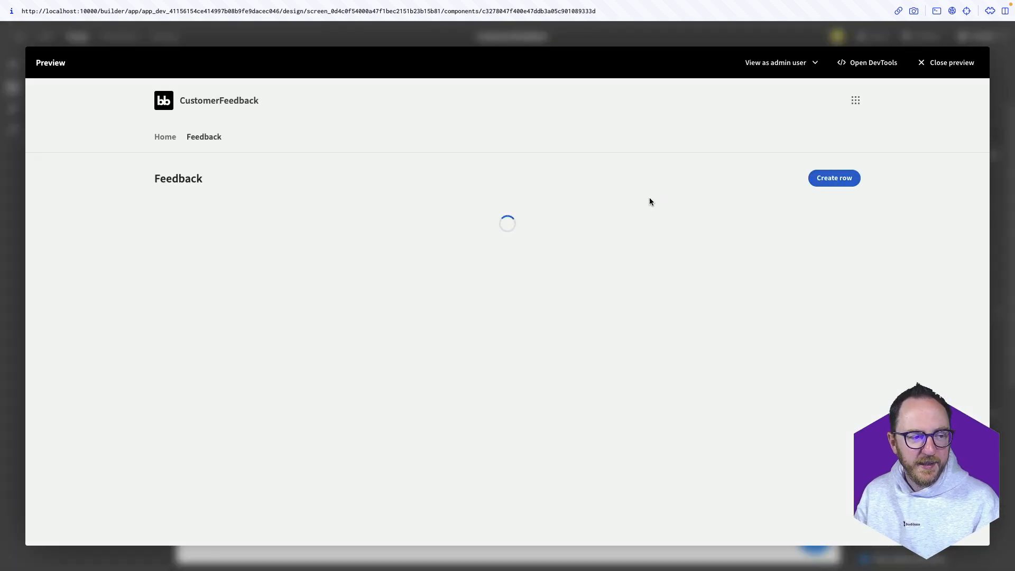
Add a feedback row with a name, an e-mail, comment 'This is great!' and rating 5
left_click(834, 177)
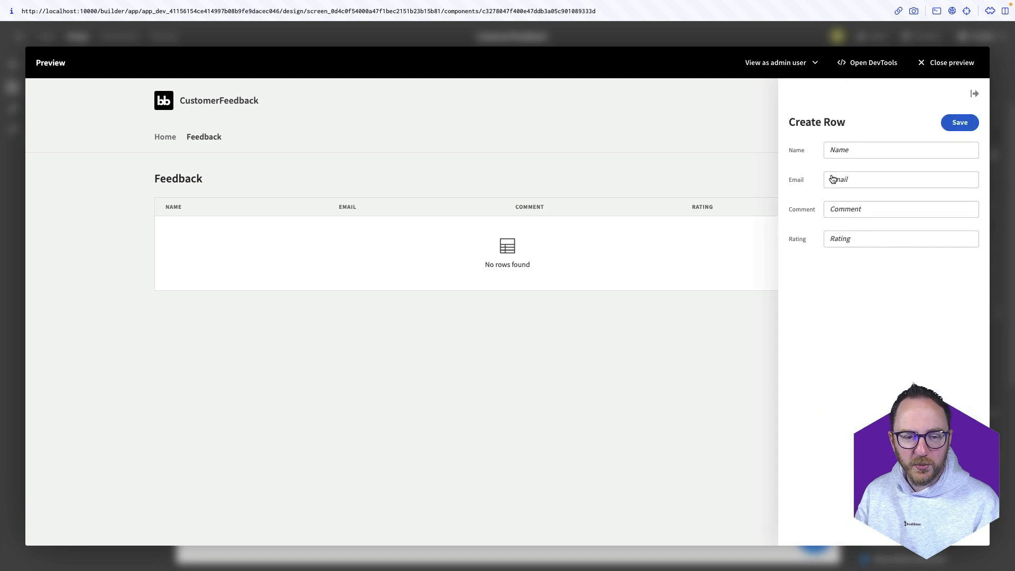
left_click(847, 152)
type("Kevin")
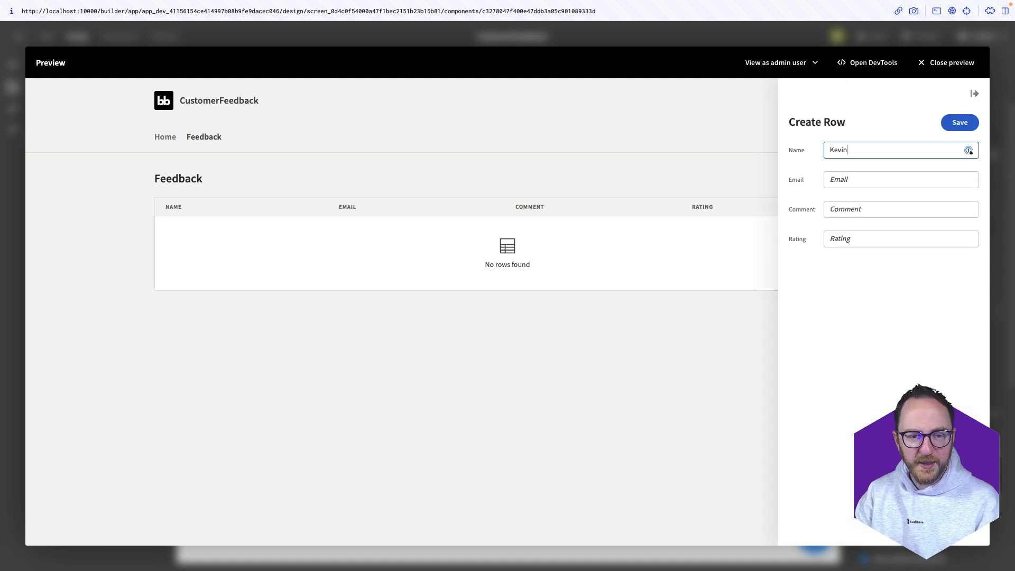
key("Tab")
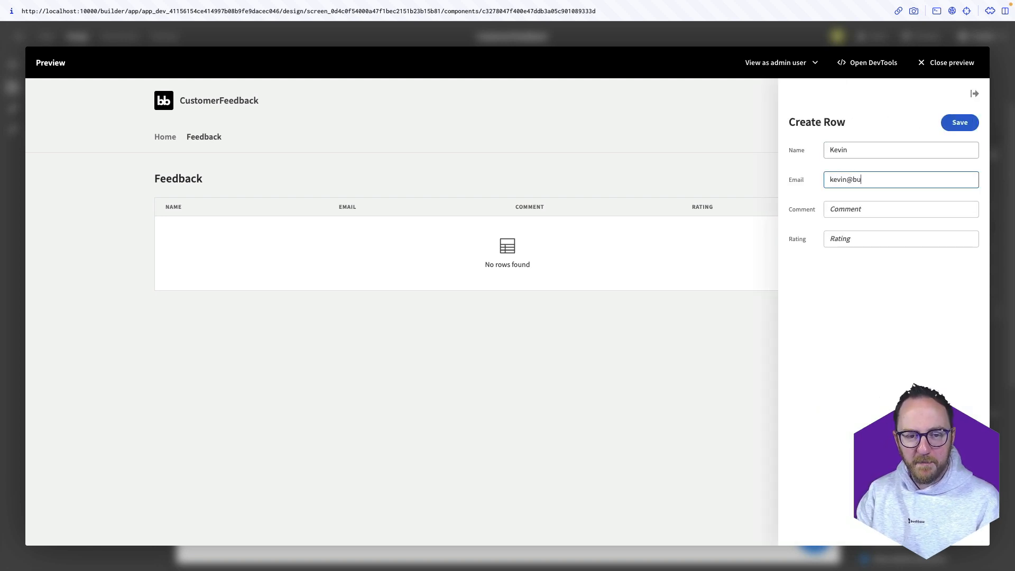
key("Tab")
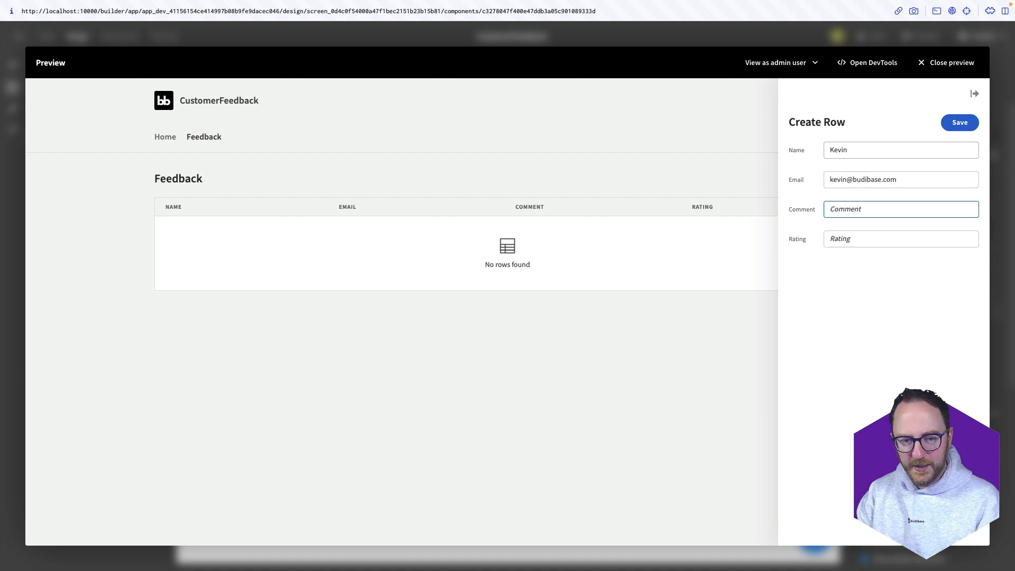
type("This is great!")
key("Tab")
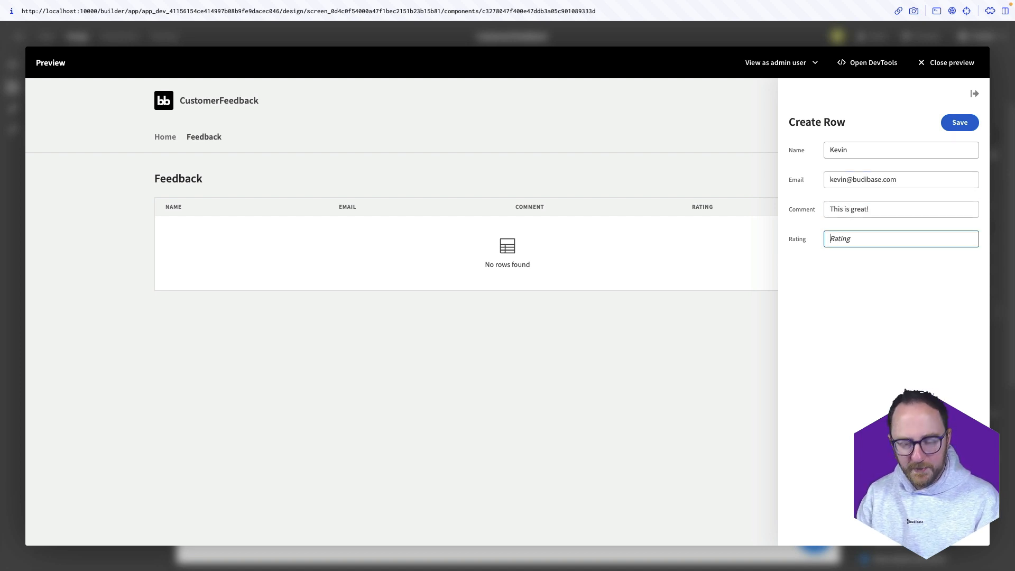
type("5")
left_click(956, 122)
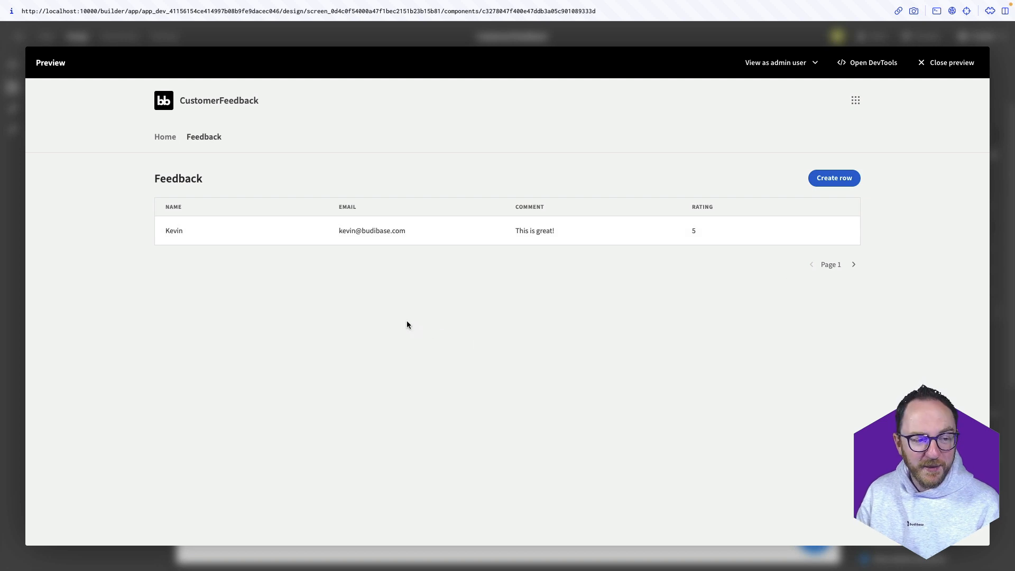
Change that row's rating from 5 to 6, save it, and close the preview
left_click(251, 231)
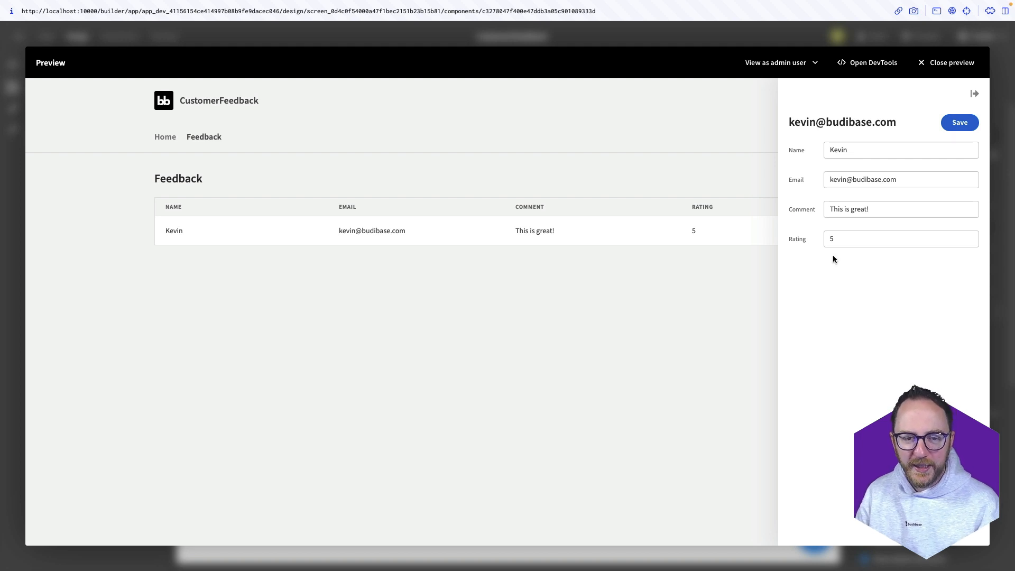
left_click(859, 243)
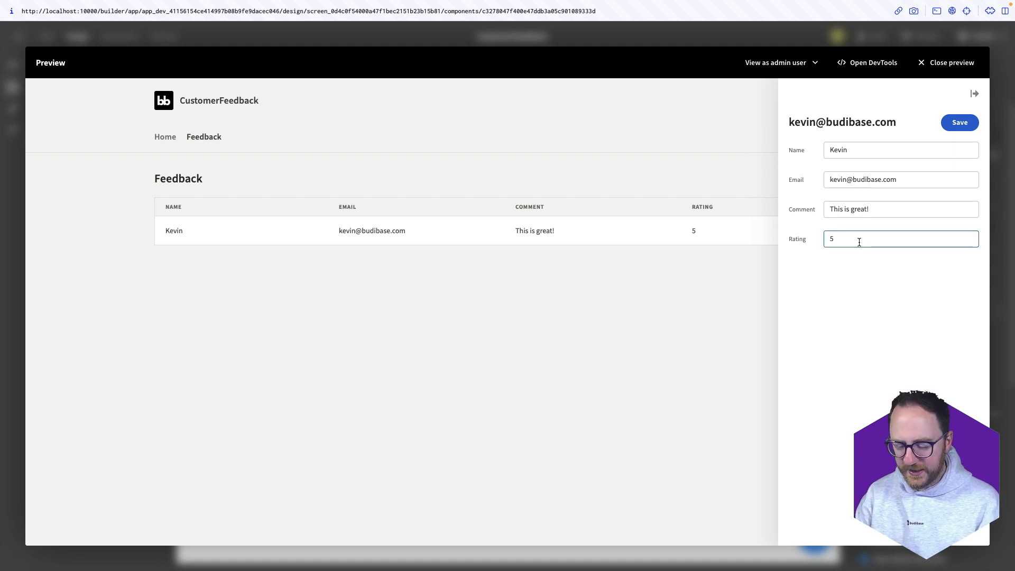
key("BackSpace")
type("6")
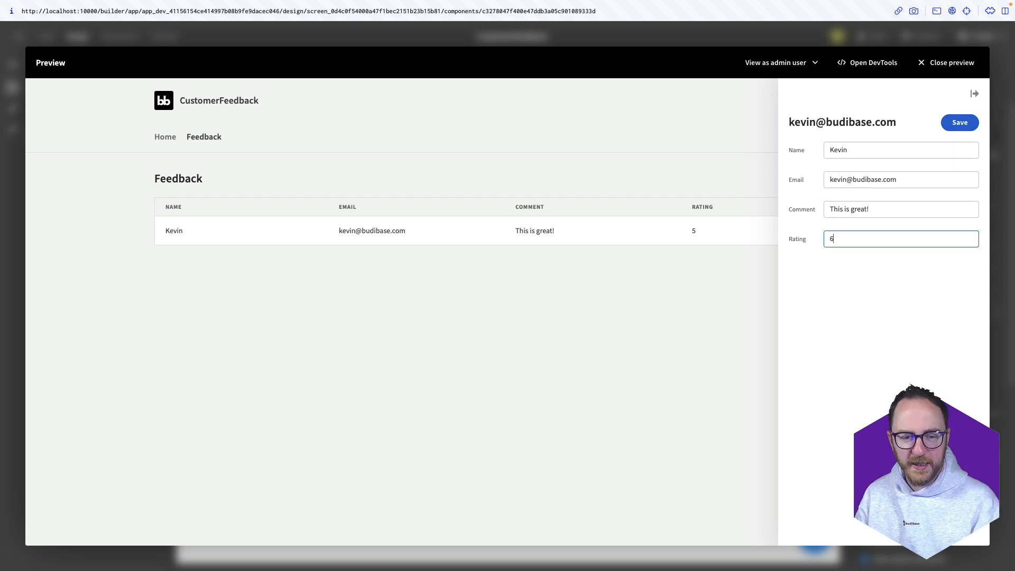
left_click(950, 121)
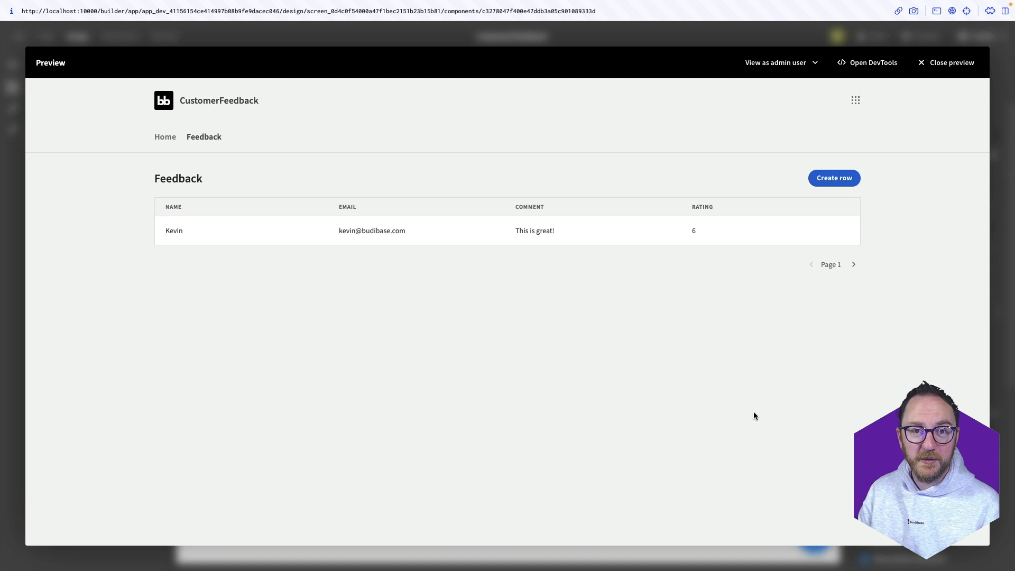
left_click(950, 69)
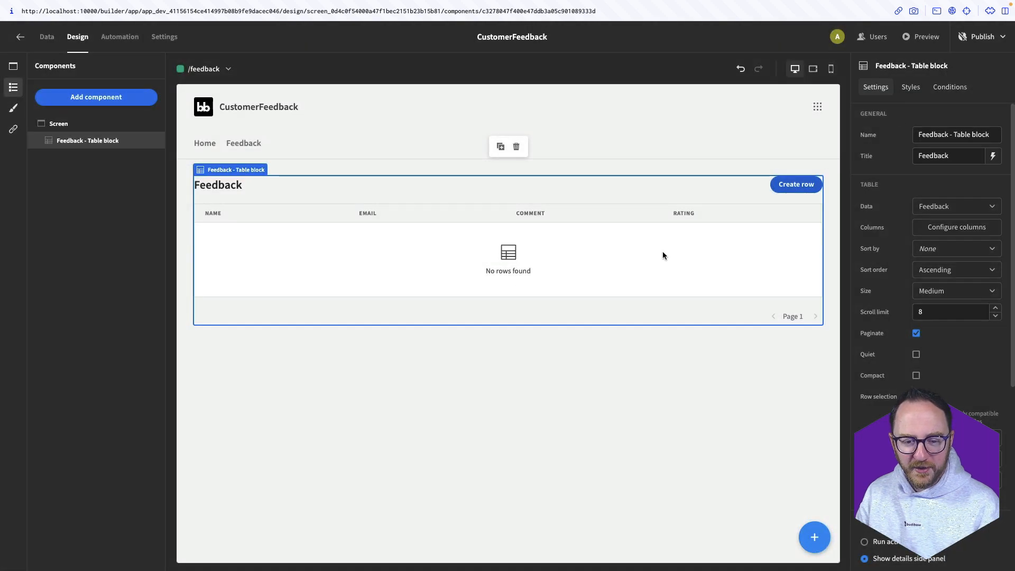
scroll(930, 317, "down", 5)
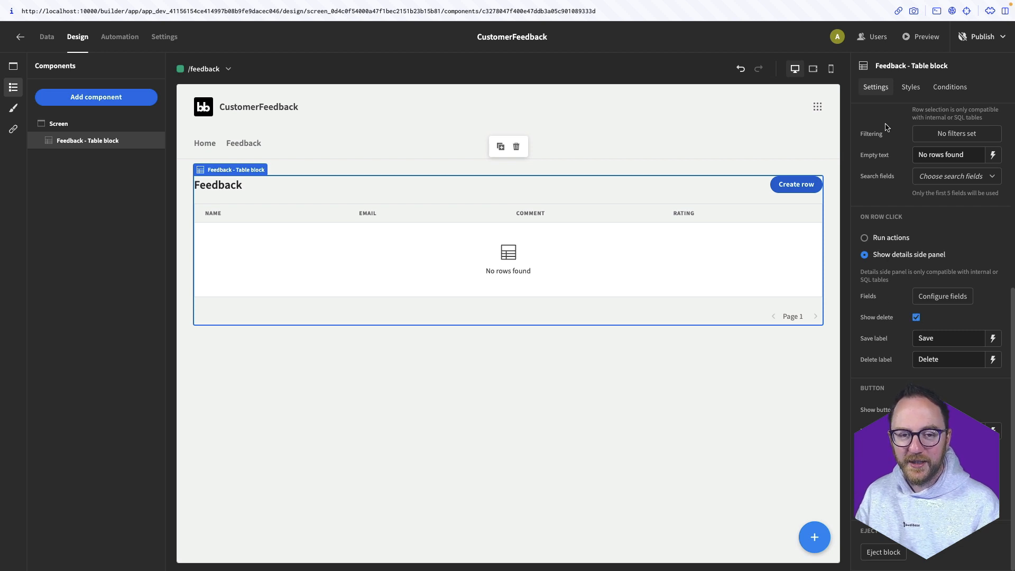
left_click(907, 38)
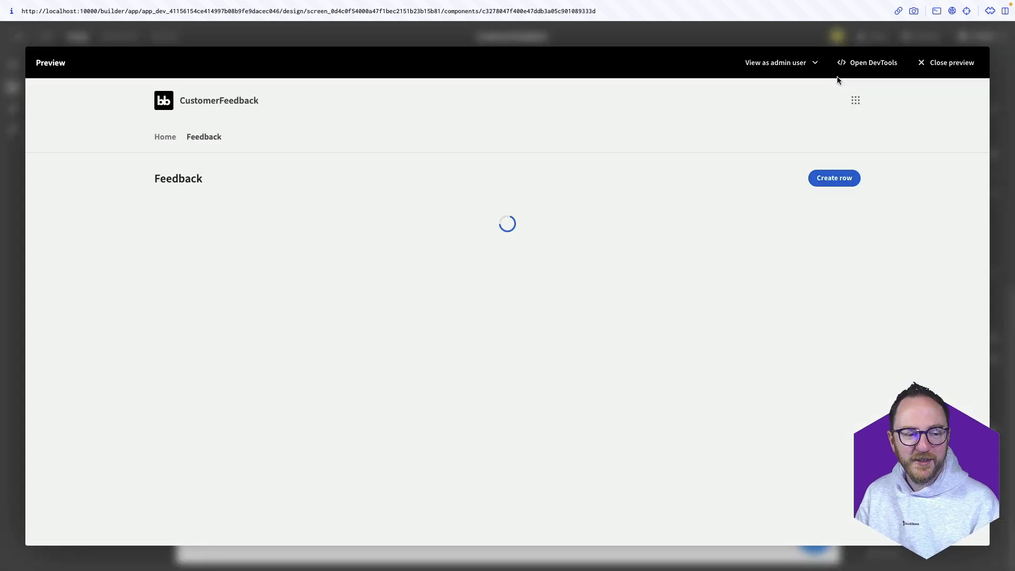
left_click(683, 231)
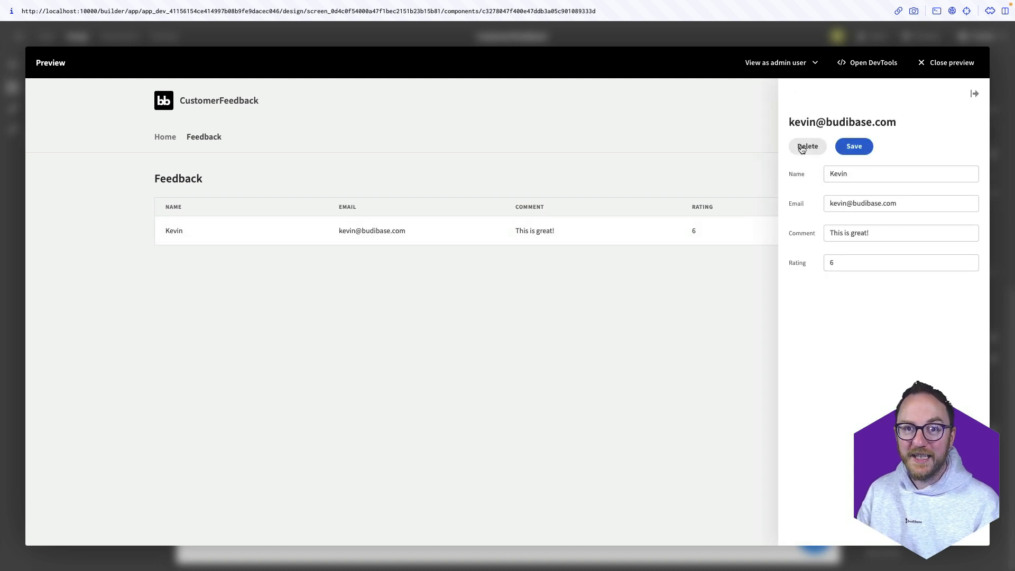
left_click(802, 148)
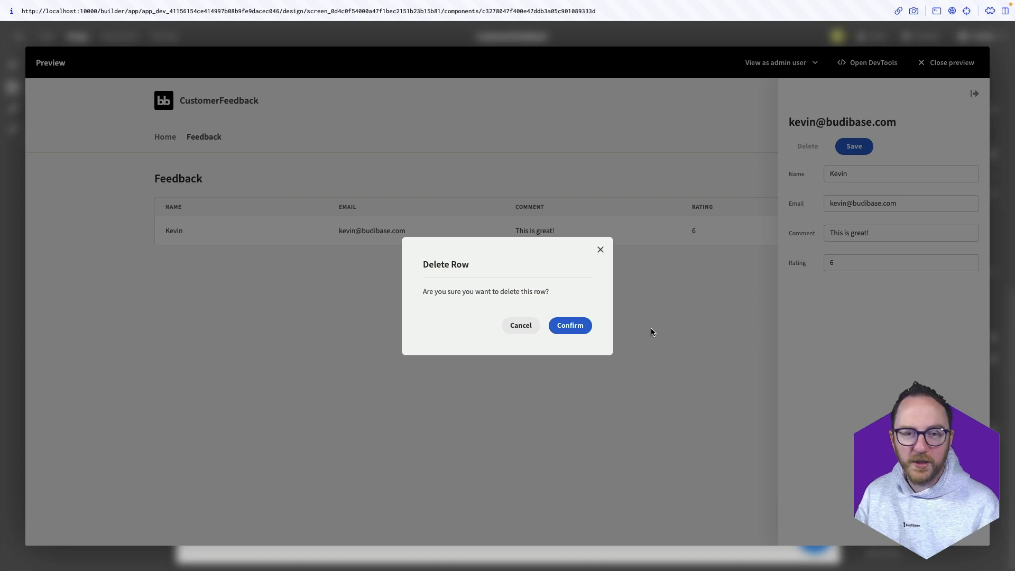
left_click(515, 326)
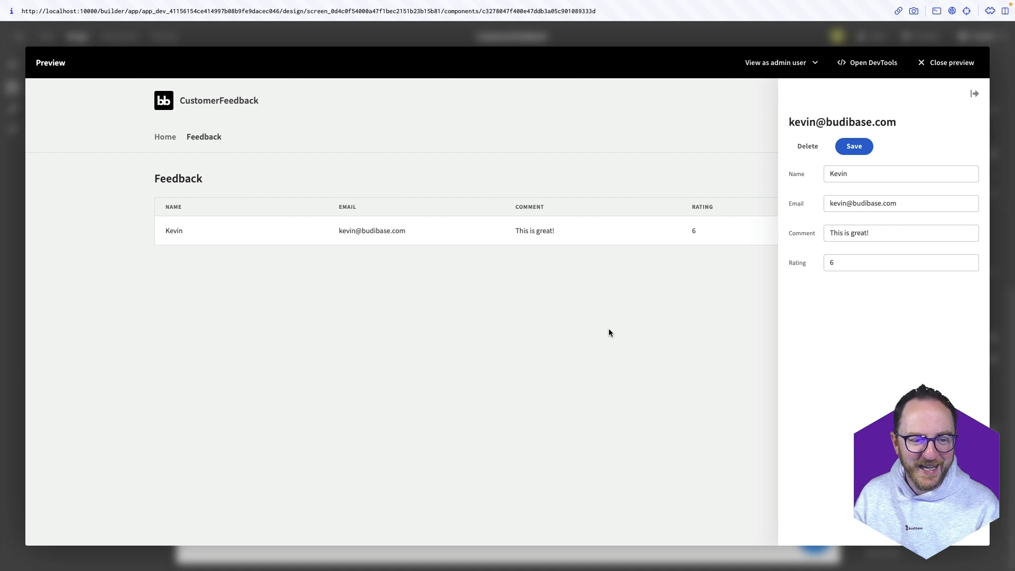
left_click(610, 332)
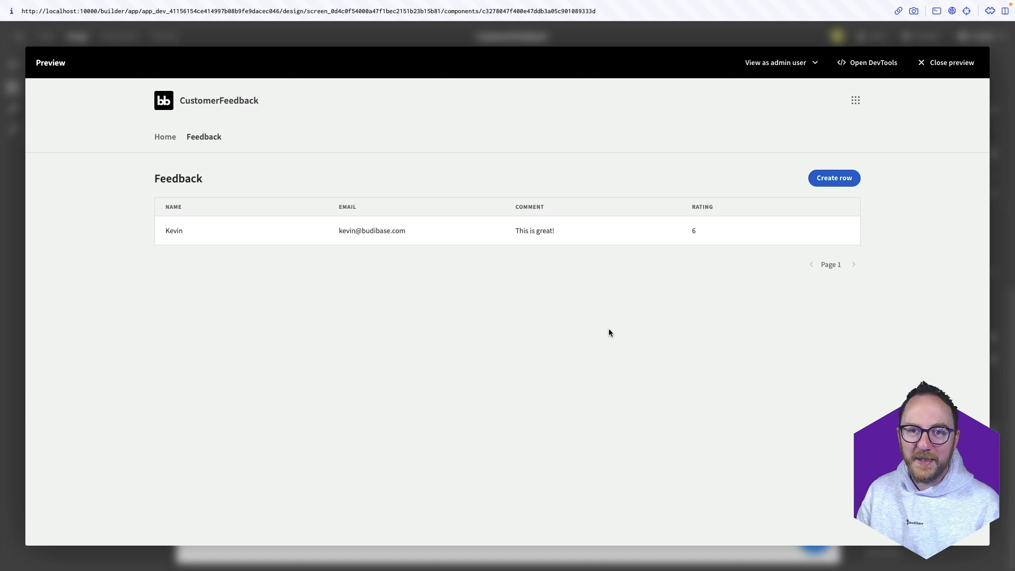
left_click(995, 218)
Create a blank screen at /feedbackform with Public access
left_click(562, 462)
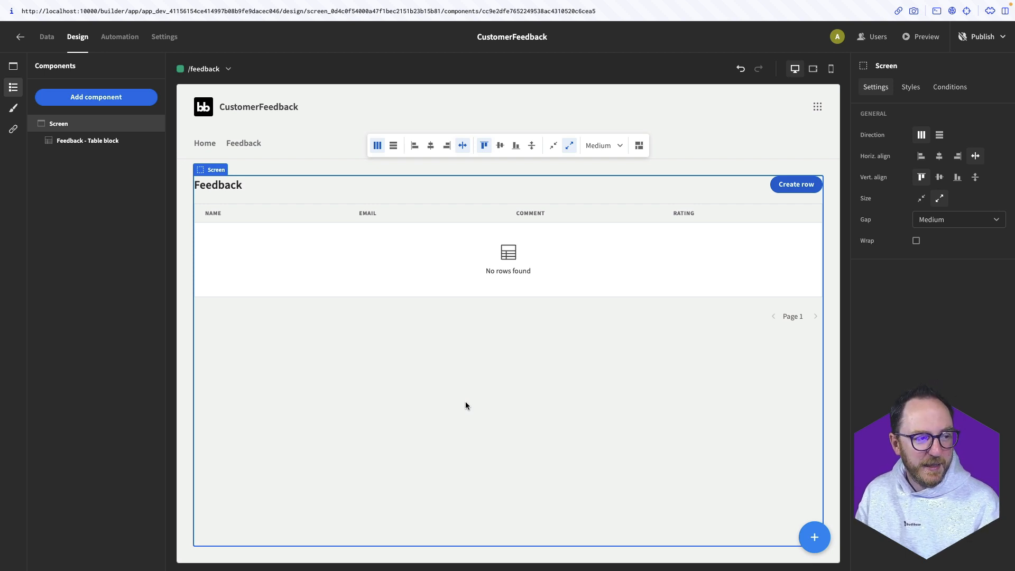
left_click(13, 65)
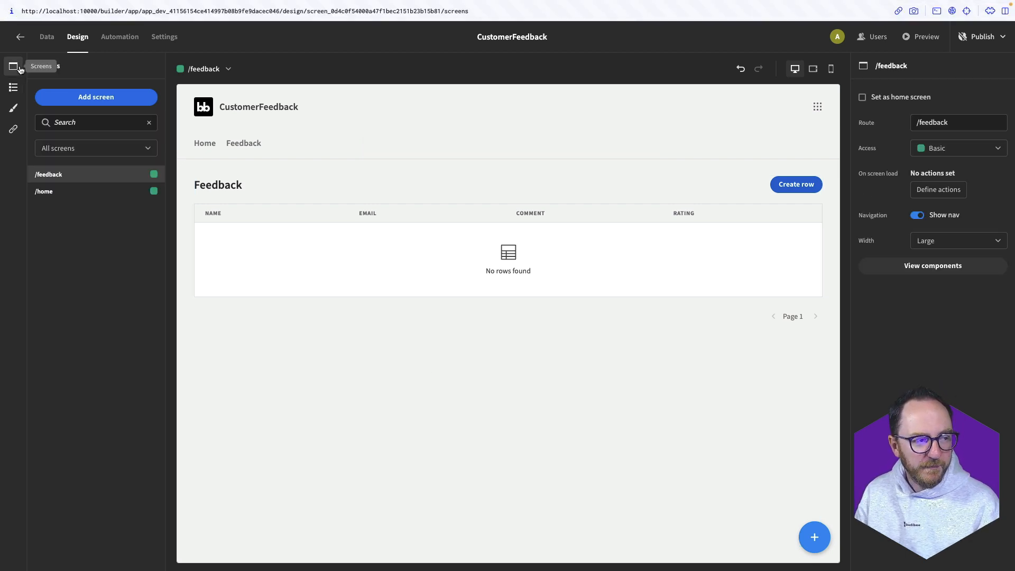
left_click(68, 93)
left_click(437, 238)
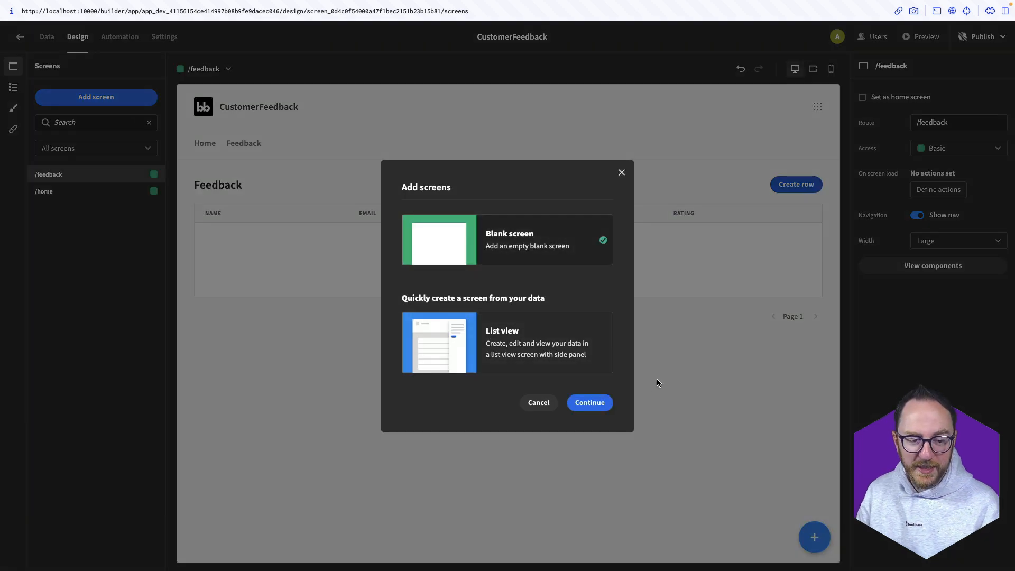
left_click(599, 408)
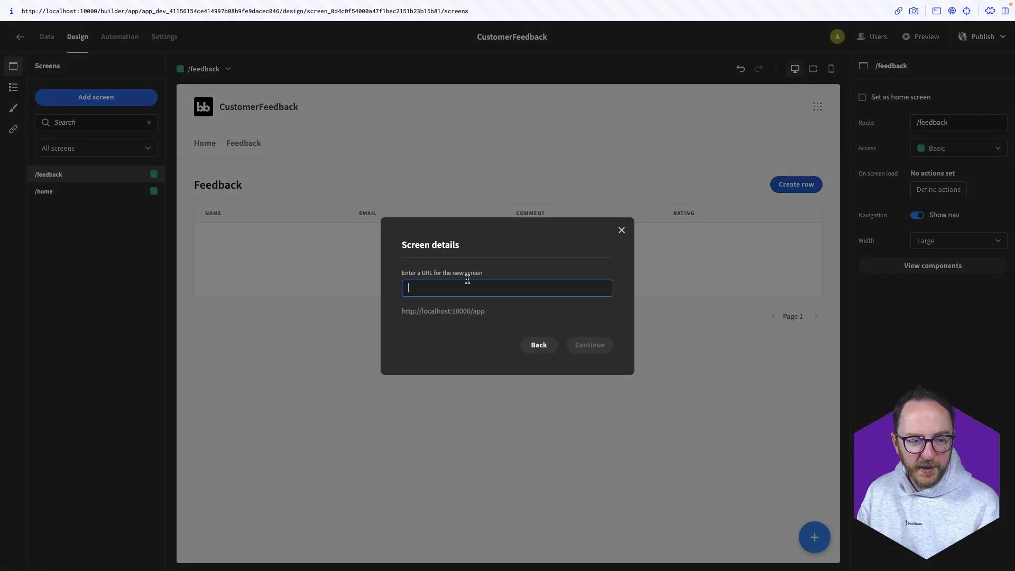
type("/feedbackform")
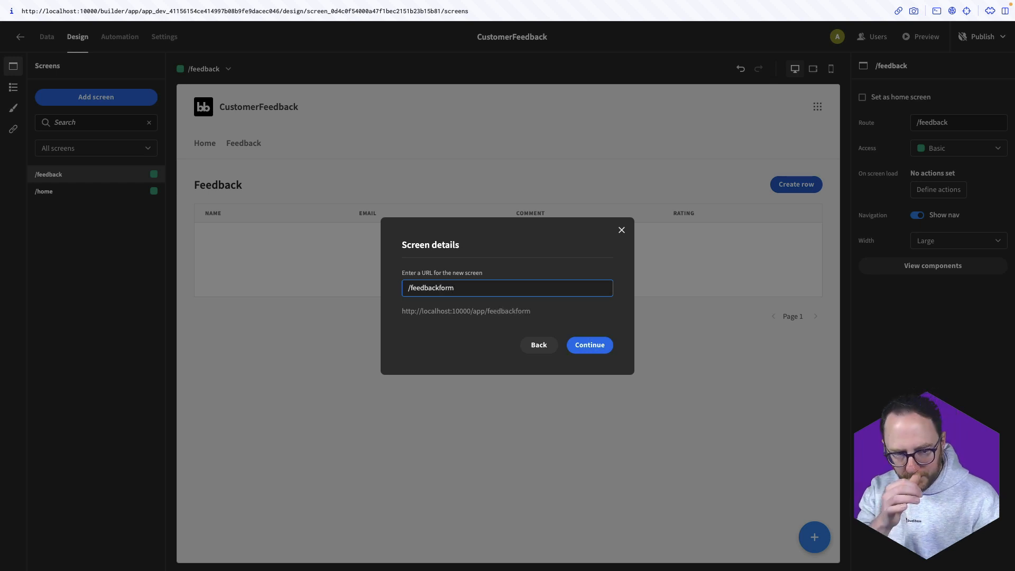
key("Return")
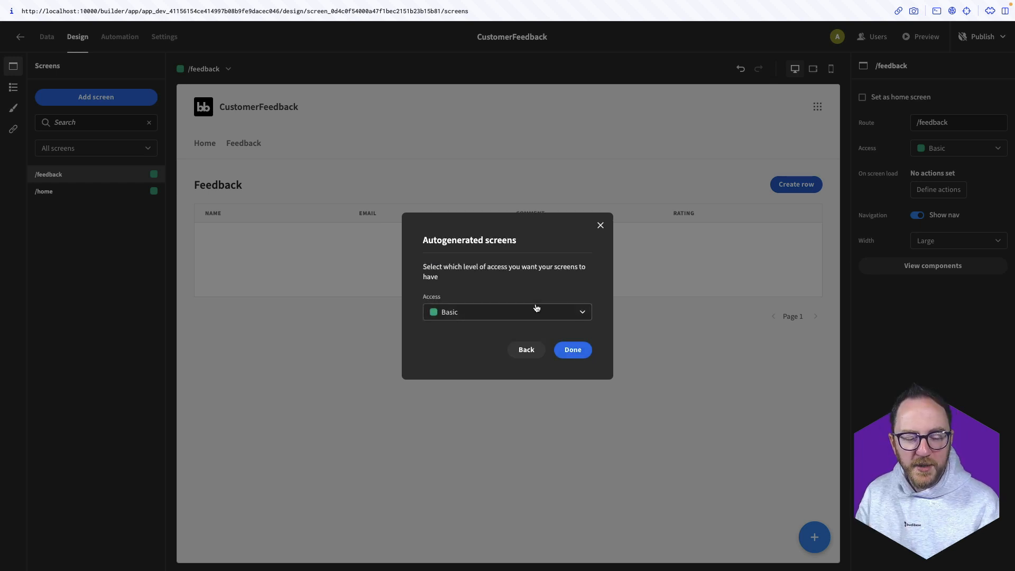
left_click(534, 310)
left_click(457, 390)
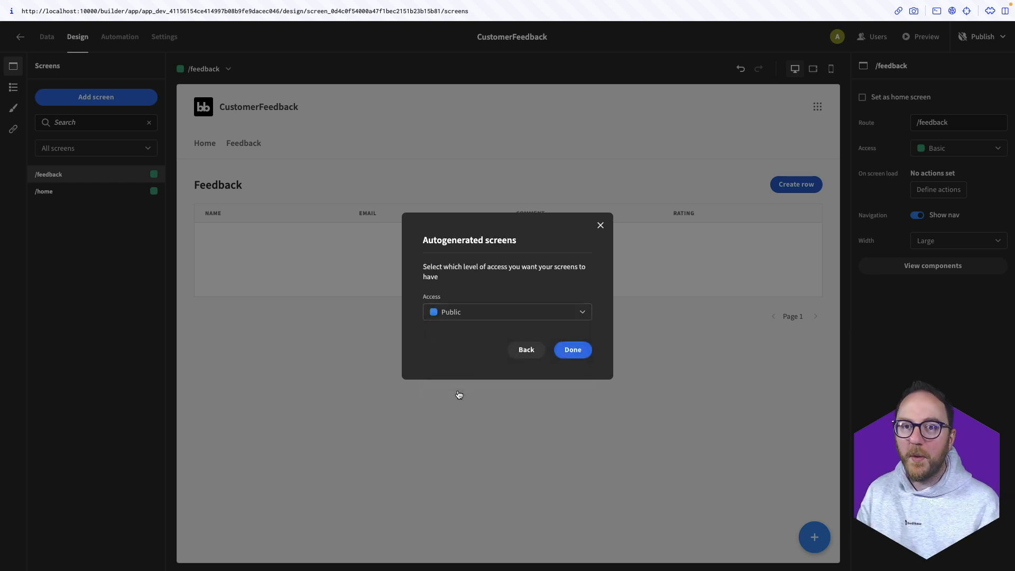
left_click(570, 350)
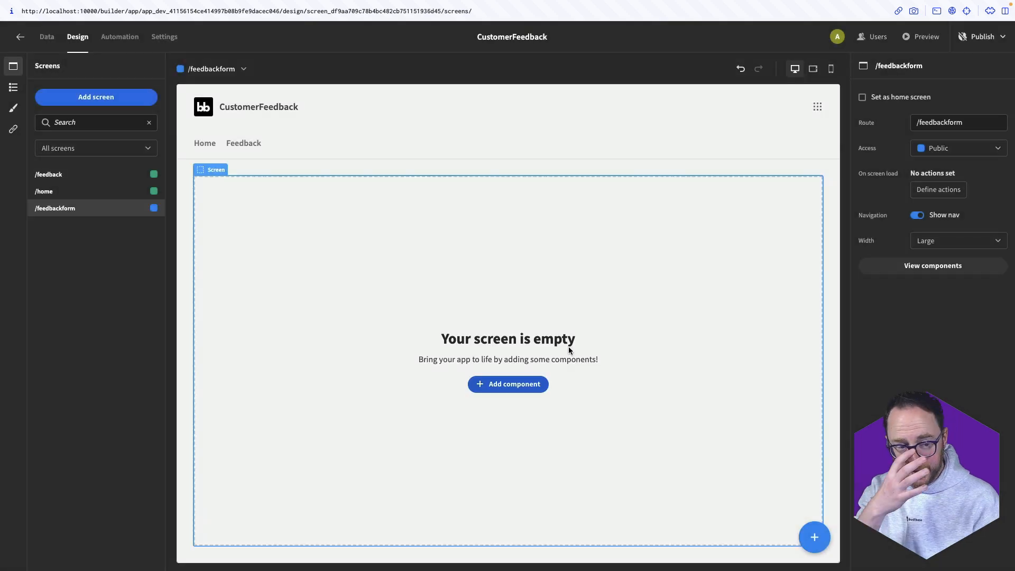
Add a Form Block for Feedback rows to the screen and rename it FeedbackForm
left_click(508, 384)
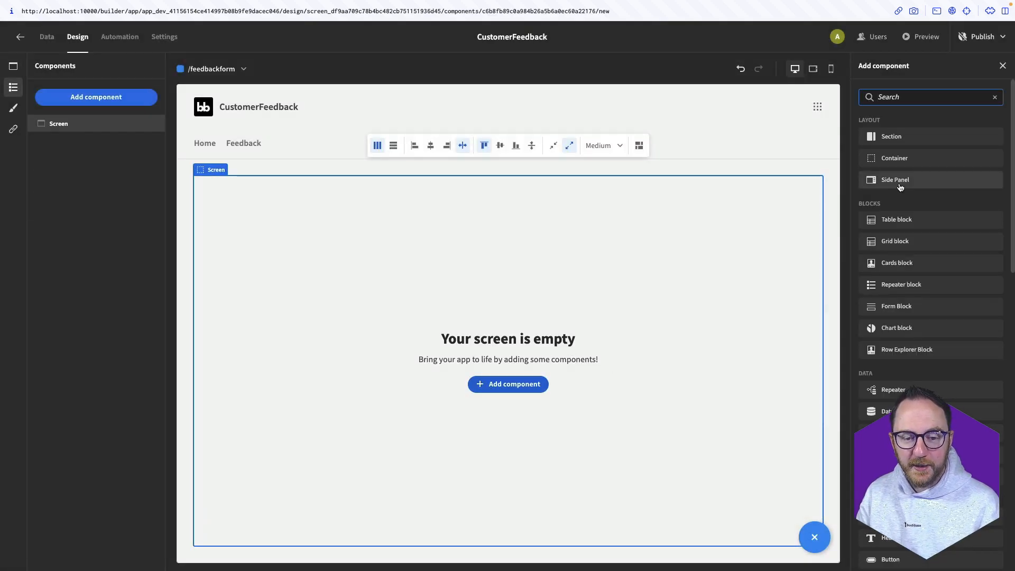
left_click(900, 310)
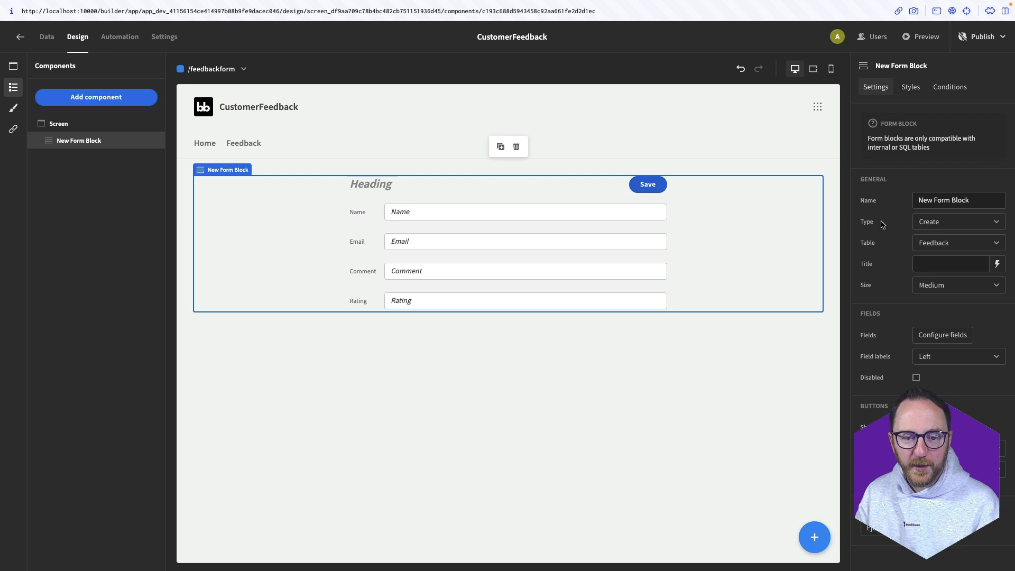
triple_click(931, 200)
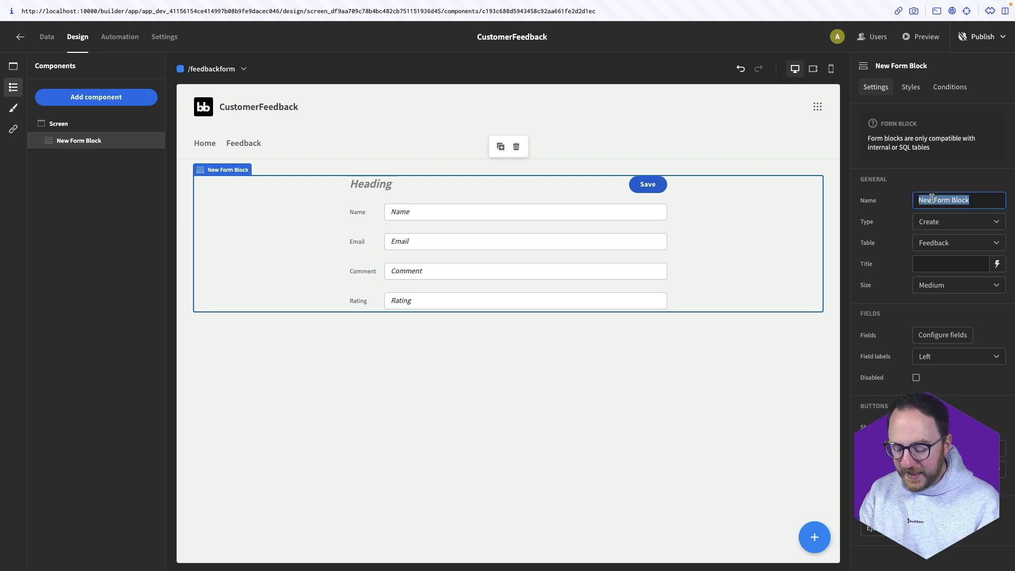
type("FeedbackF")
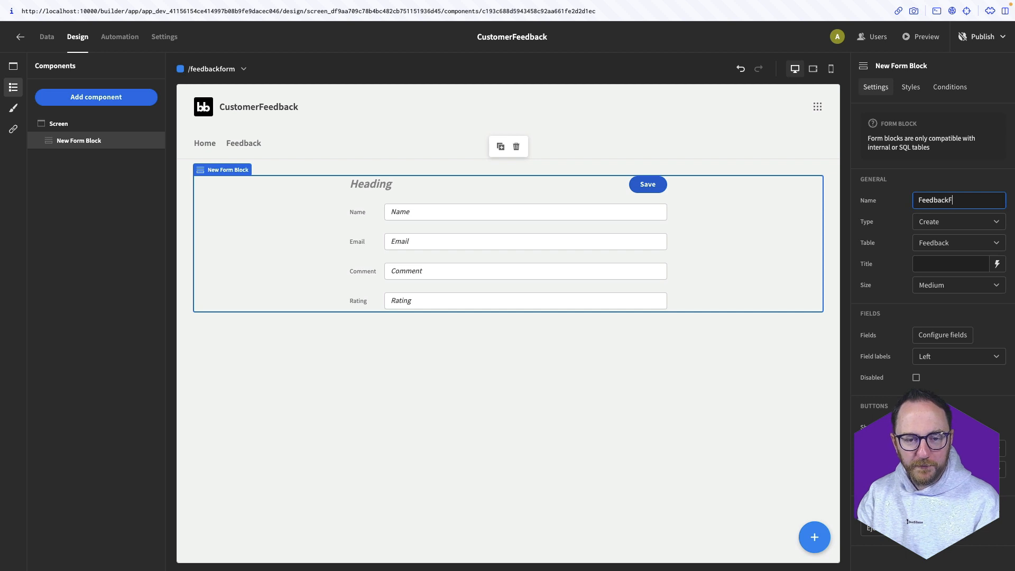
type("orm")
left_click(662, 352)
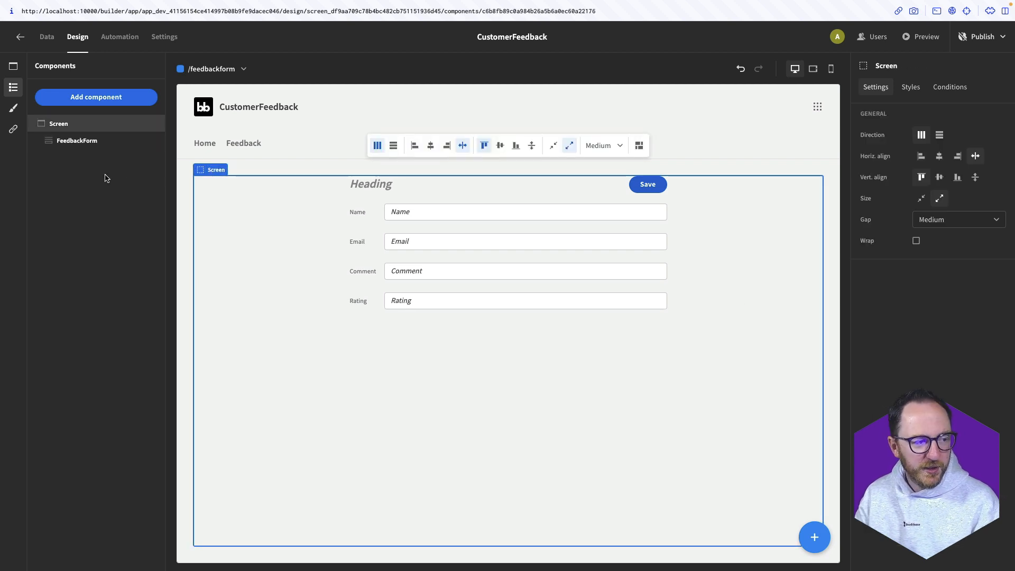
left_click(87, 141)
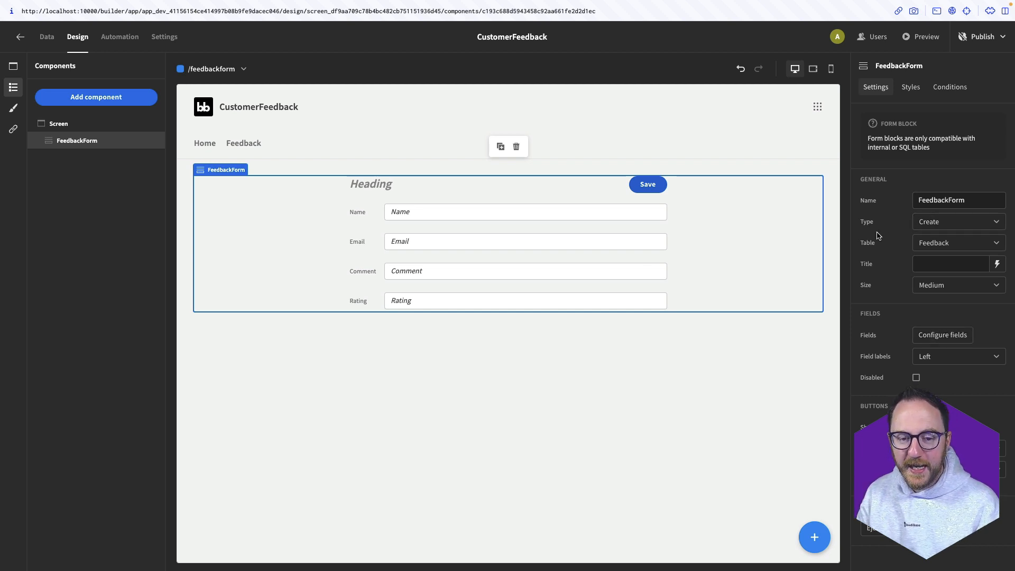
Title the form 'Tell us what you think', size it Large, and put field labels Above
left_click(930, 263)
type("Tee")
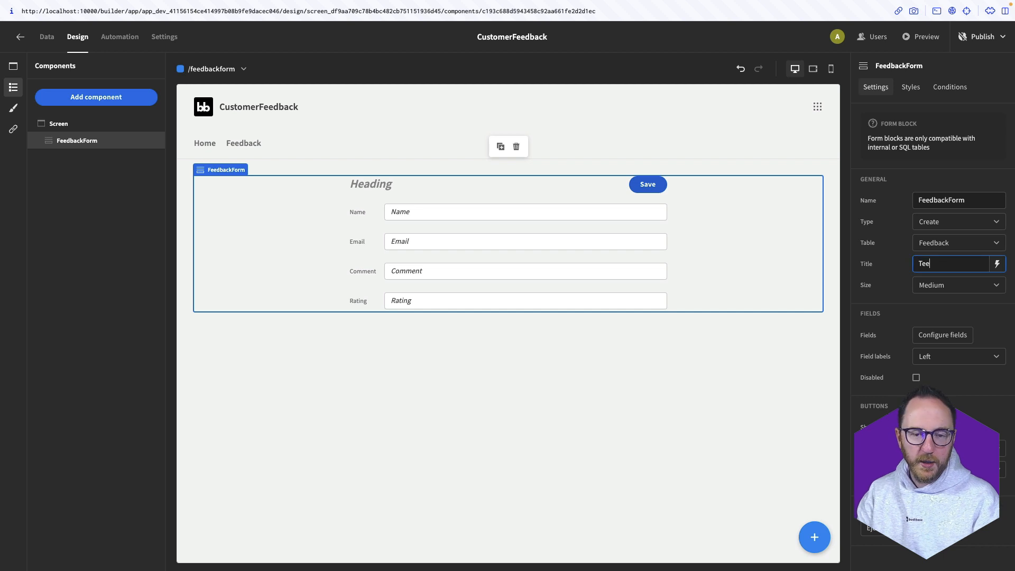
type("ll us wha")
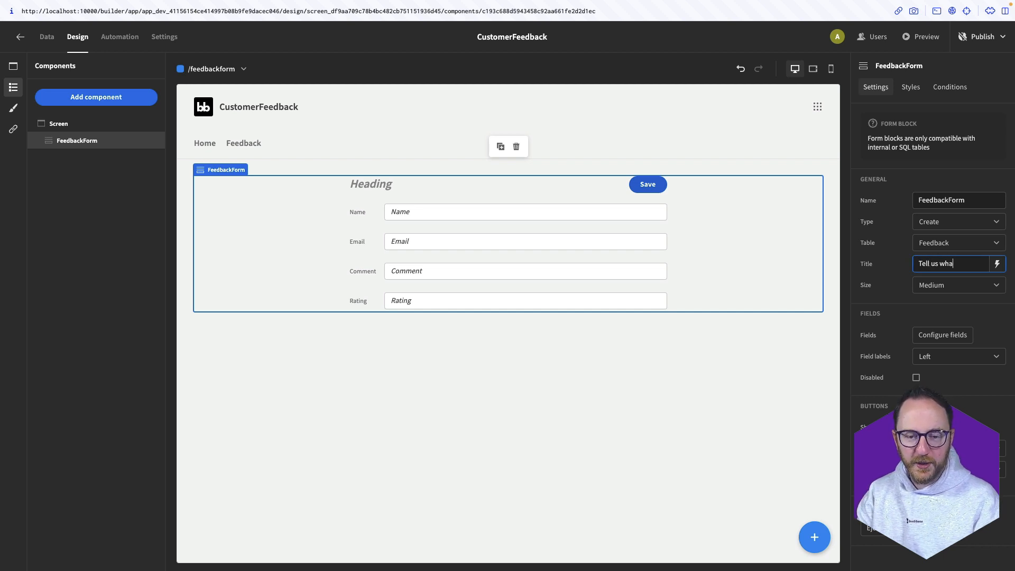
type("t you think")
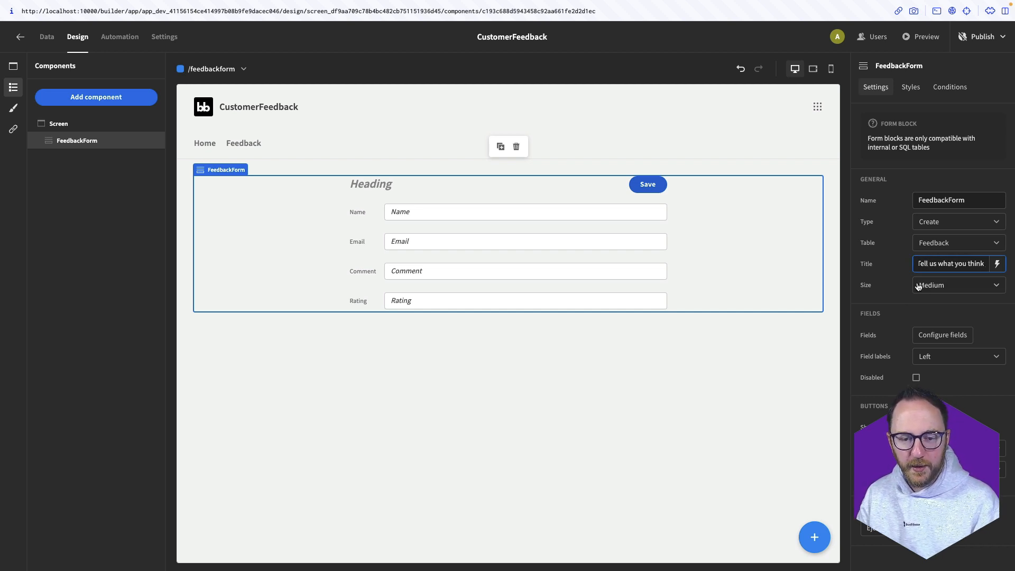
left_click(925, 287)
left_click(928, 324)
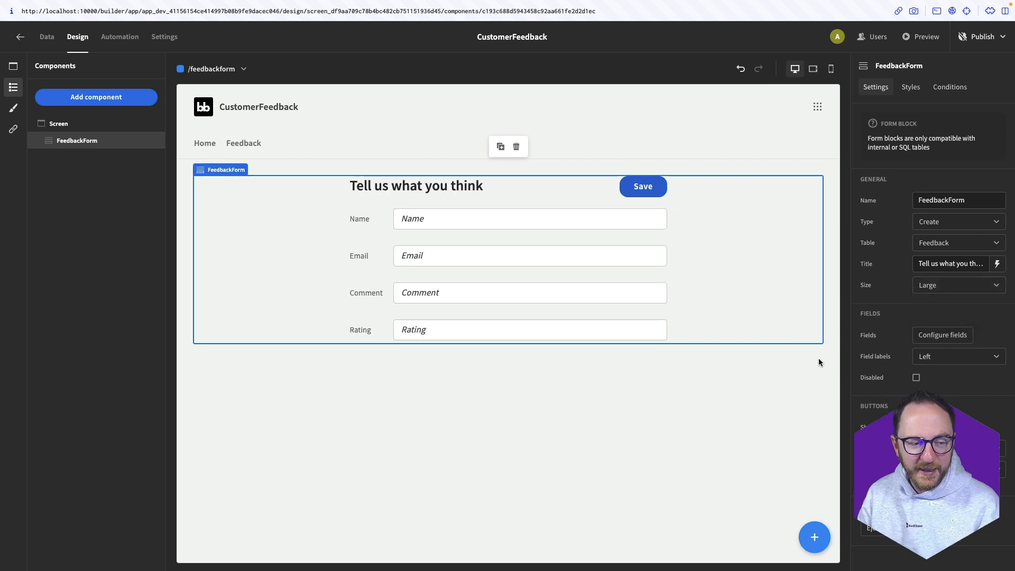
left_click(941, 335)
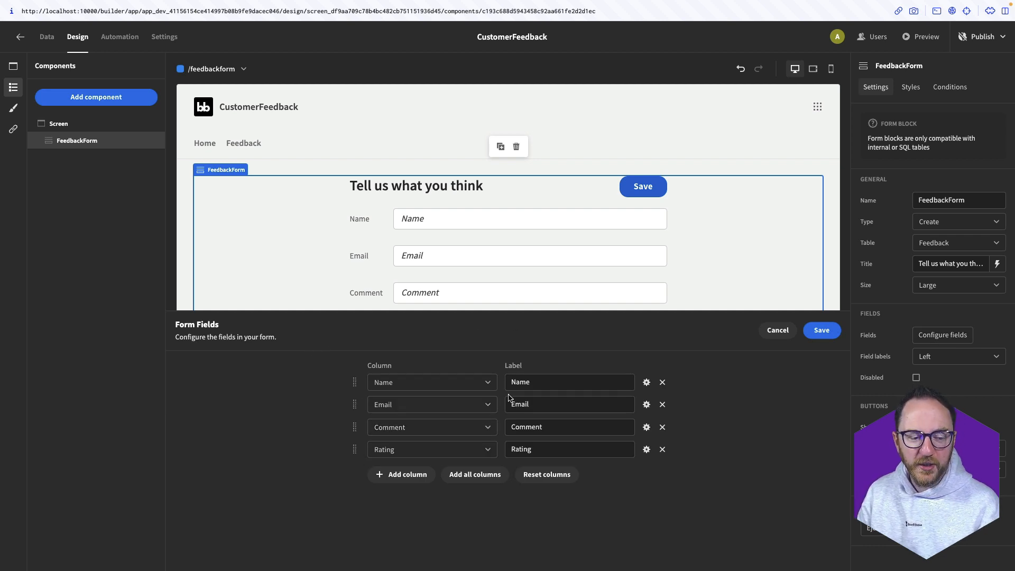
left_click(822, 330)
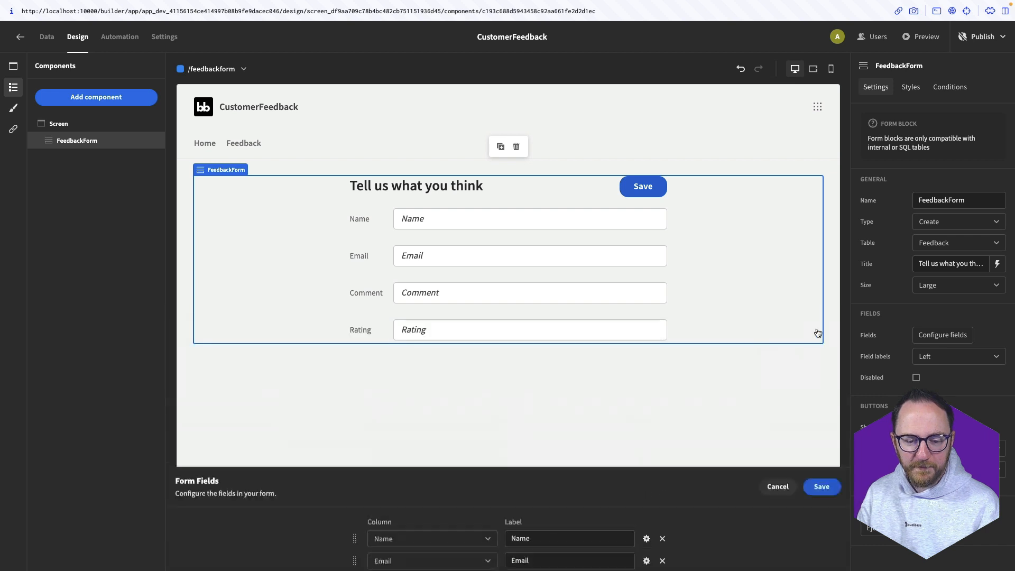
left_click(938, 363)
left_click(929, 388)
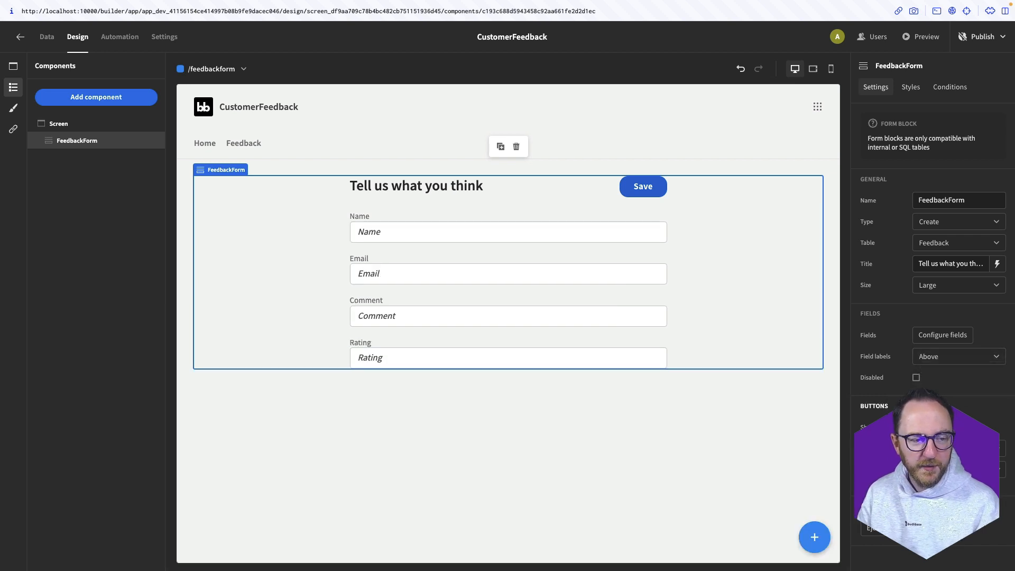
left_click(920, 88)
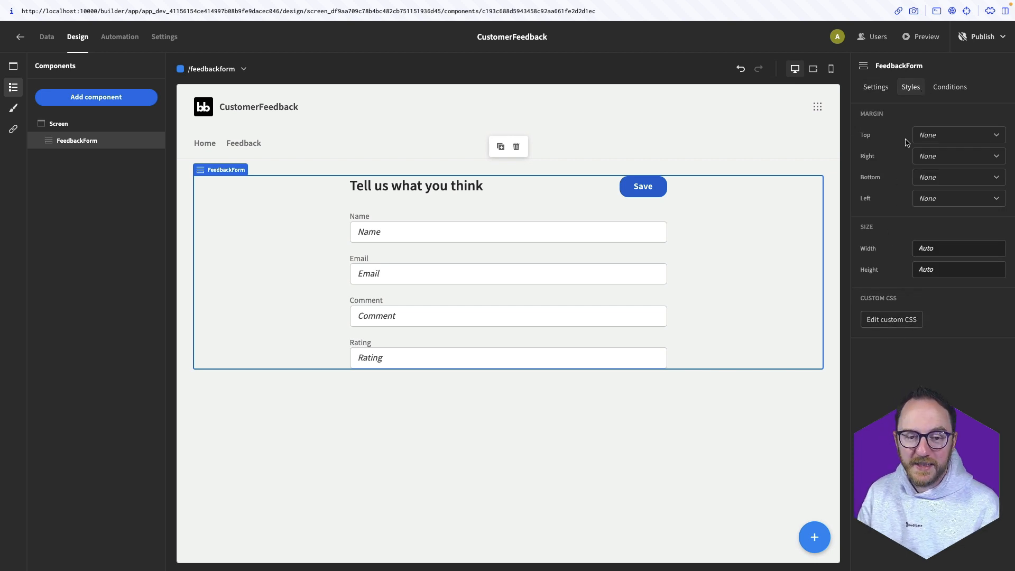
left_click(12, 113)
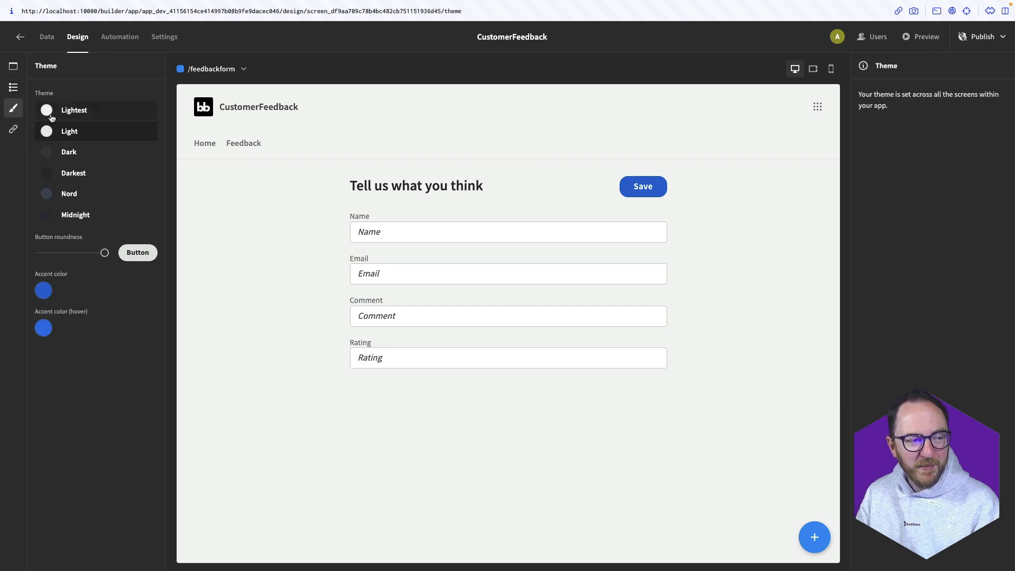
Compare the Darkest, Nord and Lightest themes, settling on Nord for the app
left_click(47, 181)
left_click(46, 199)
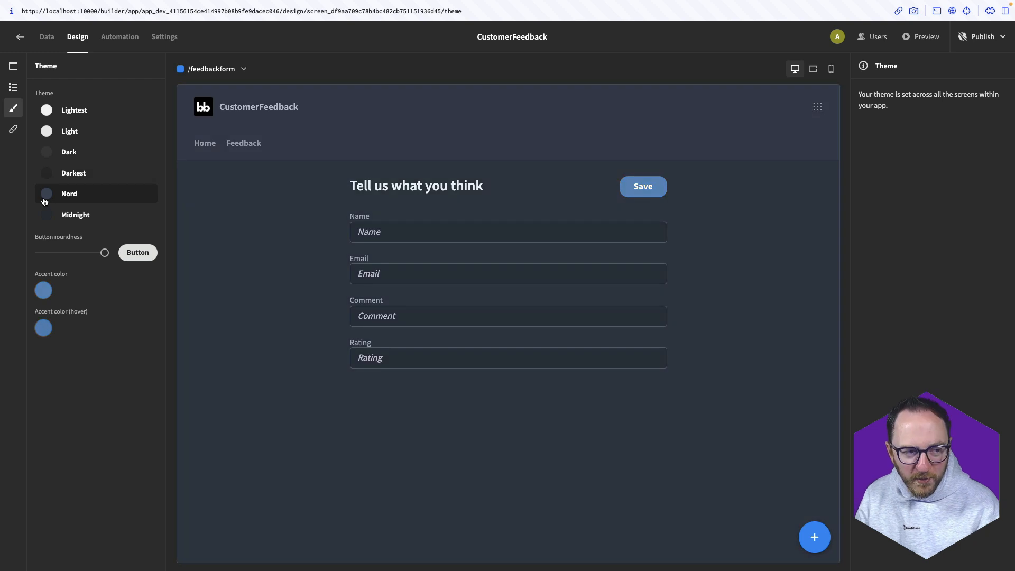
left_click(50, 110)
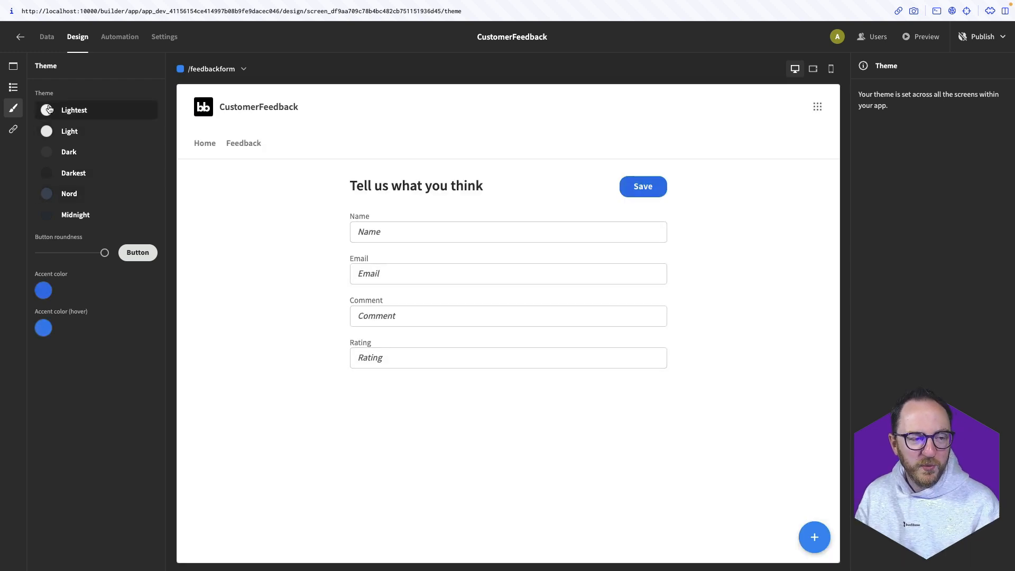
left_click(50, 194)
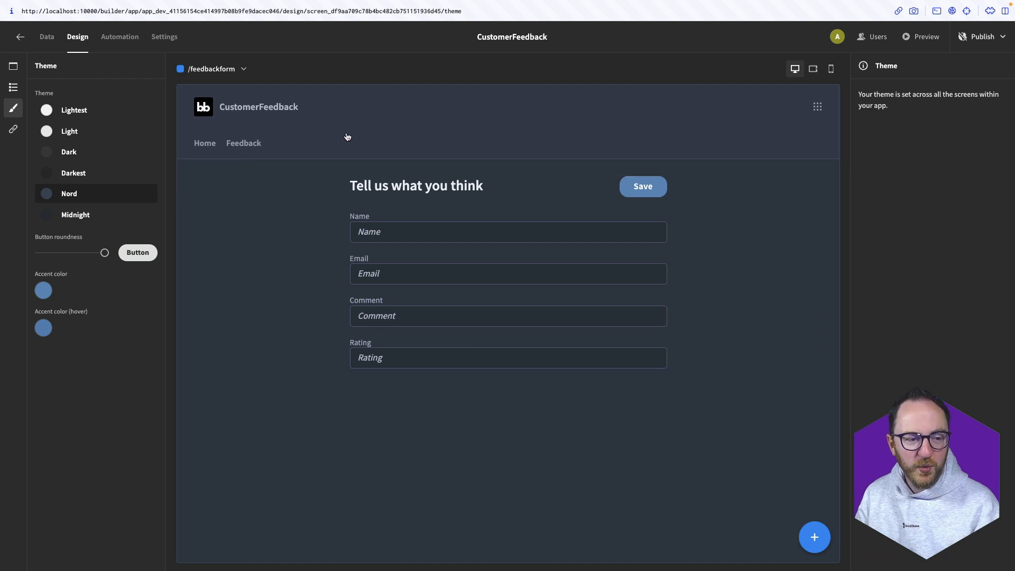
left_click(13, 66)
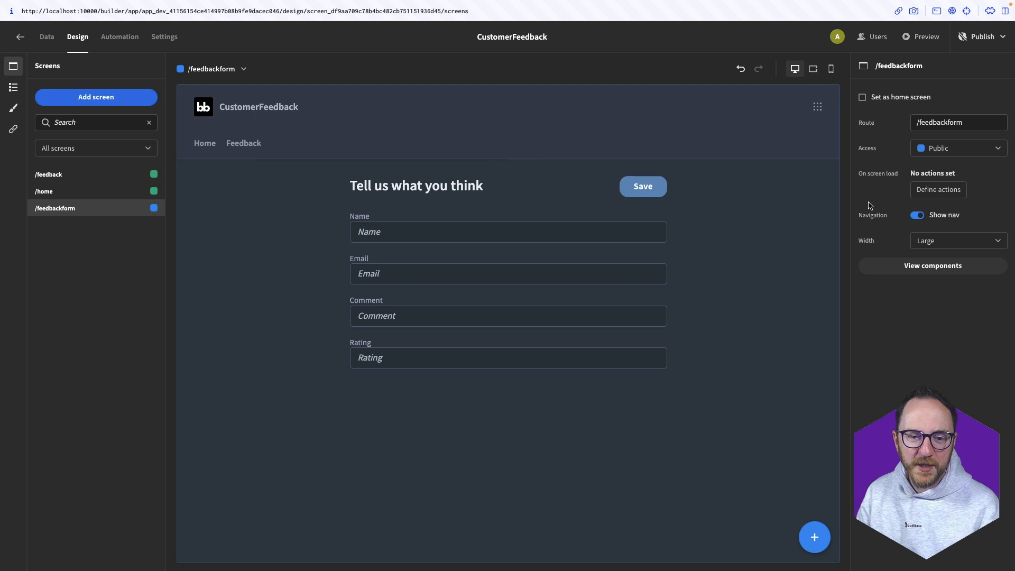
Turn off Show nav on /feedbackform, centre the screen vertically, and preview it
left_click(916, 216)
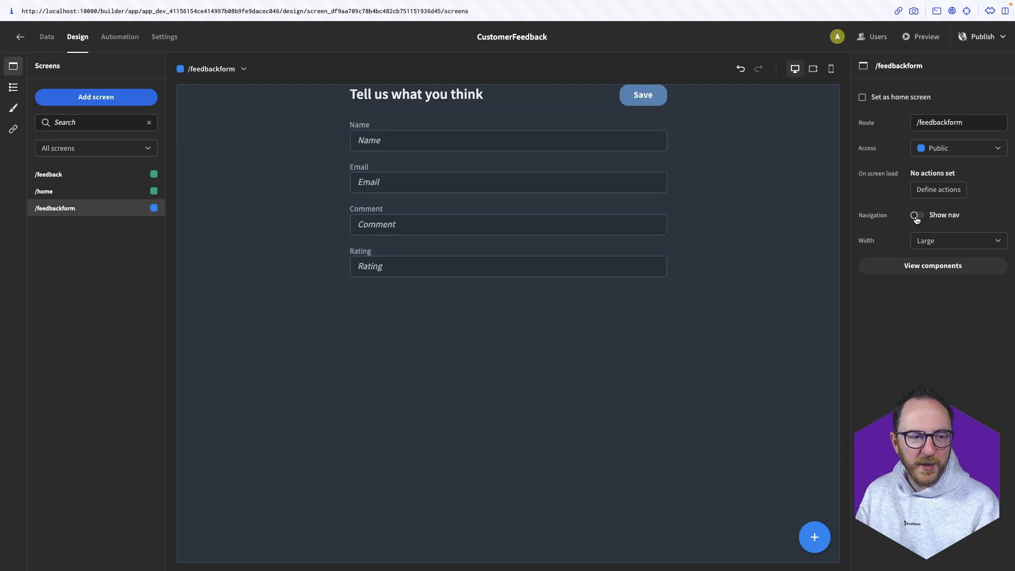
left_click(13, 87)
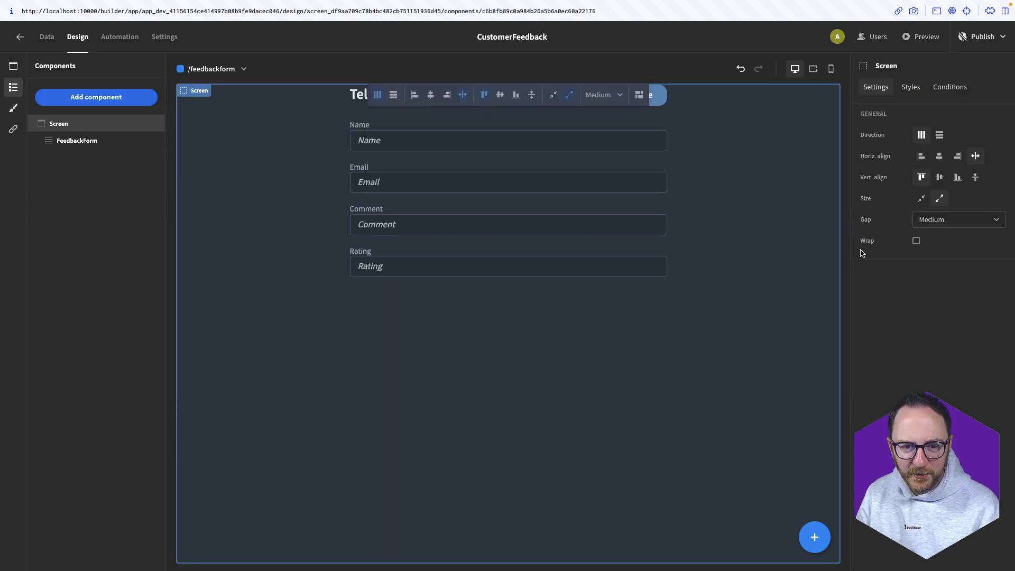
left_click(945, 180)
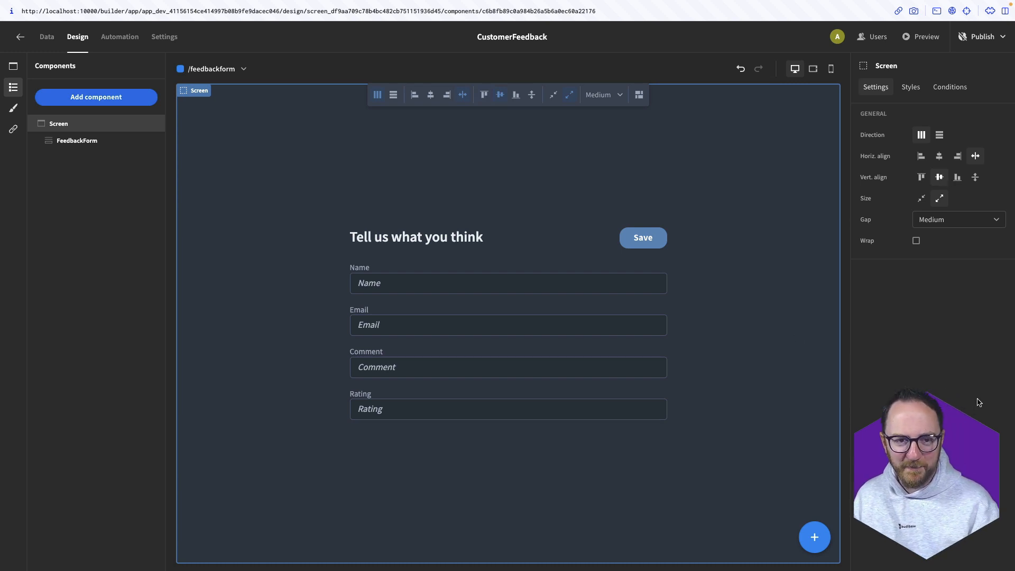
left_click(924, 37)
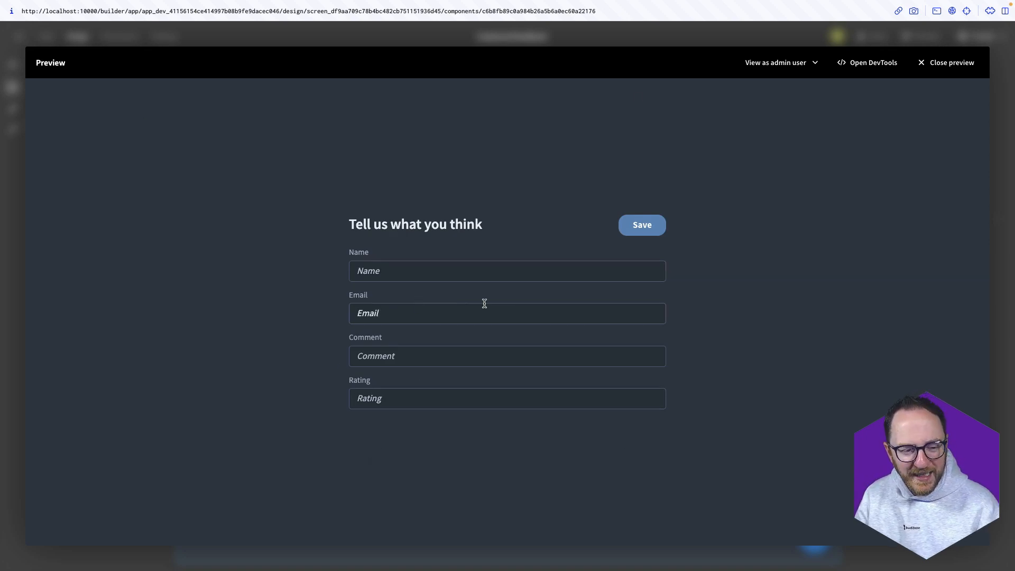
Try the Comment field in the form preview, then close the preview
left_click(482, 359)
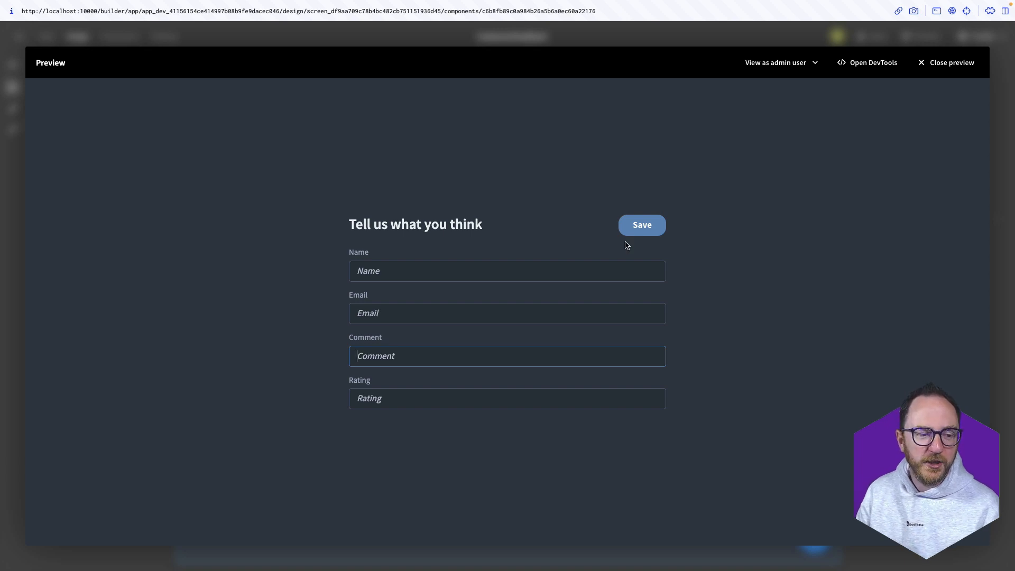
left_click(954, 63)
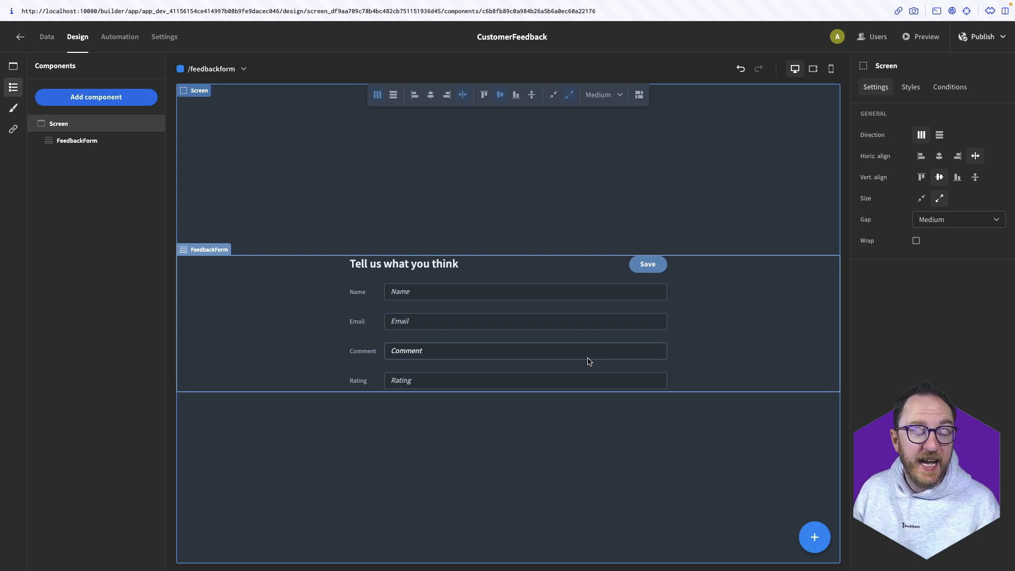
Set the Feedback table's Comment column type to Long Form Text and save the column
left_click(45, 40)
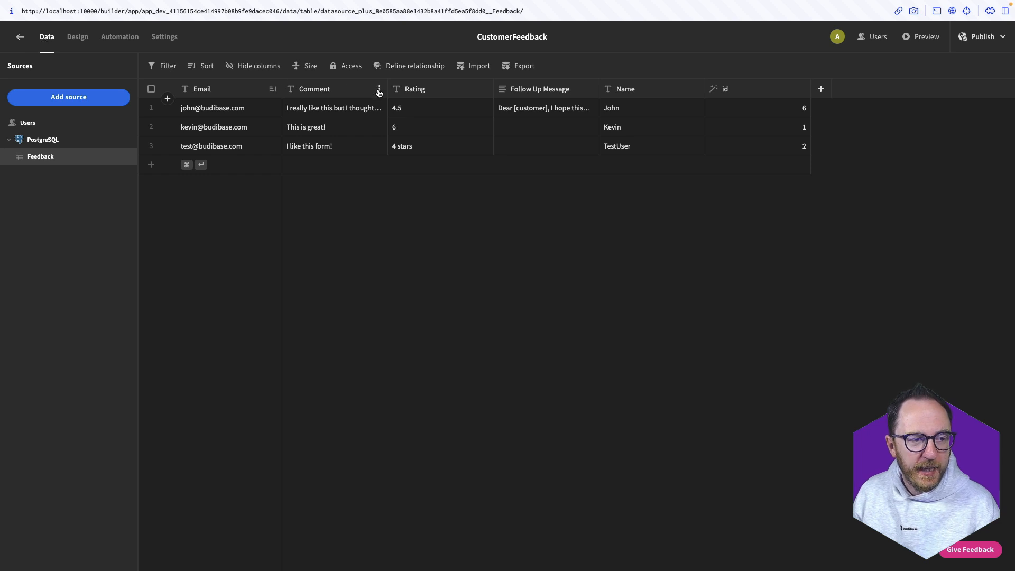
left_click(379, 90)
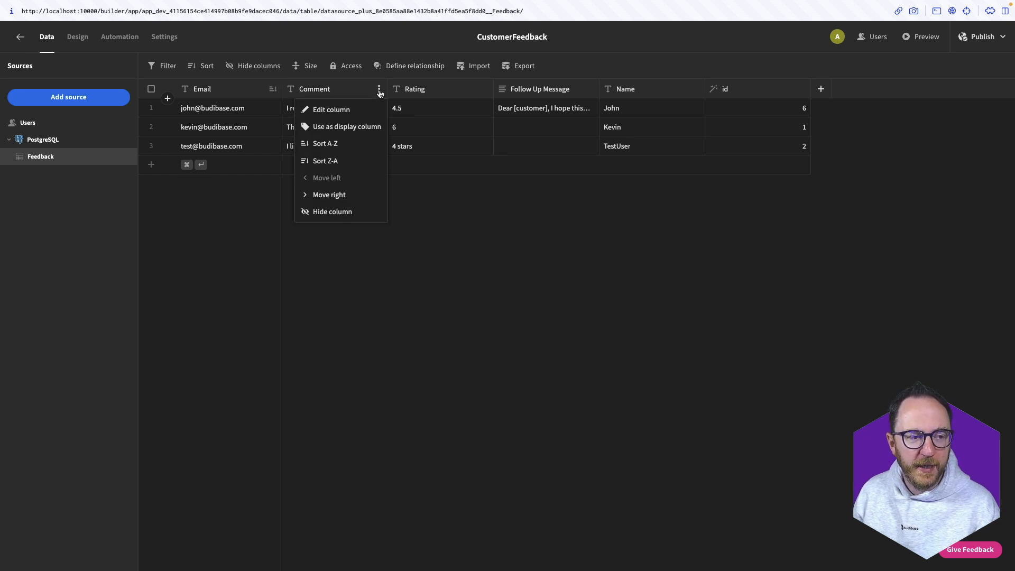
left_click(357, 110)
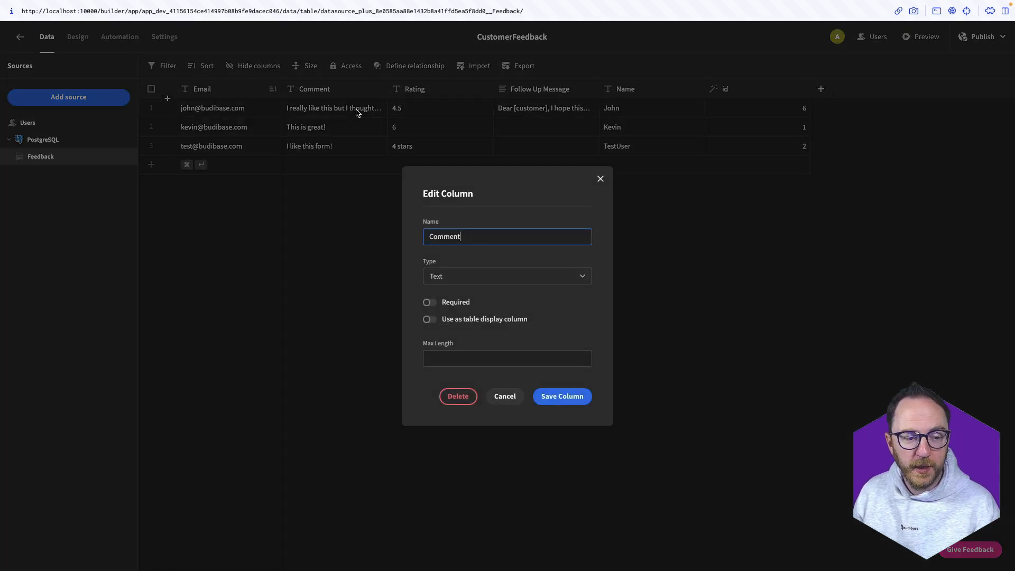
left_click(448, 284)
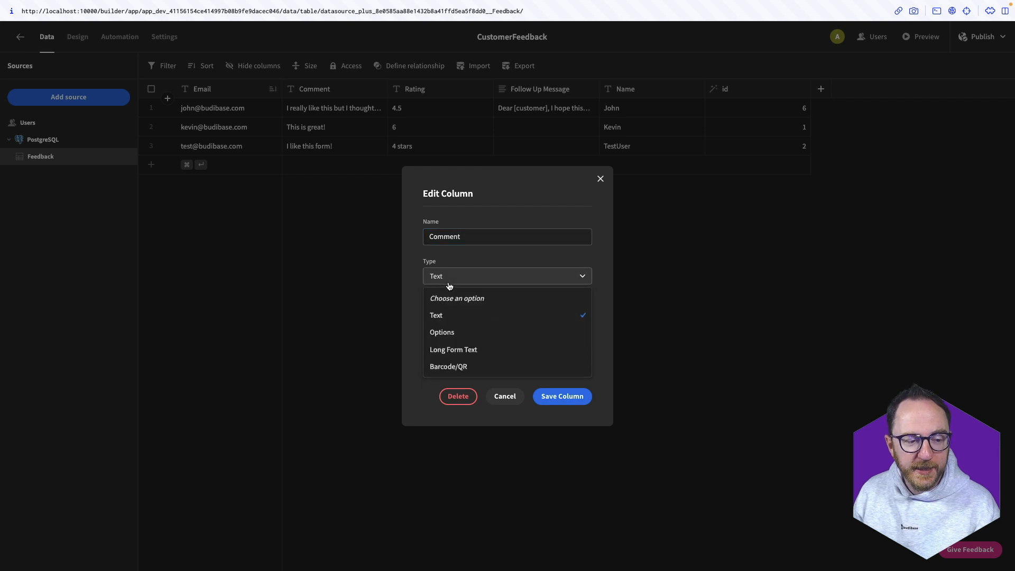
left_click(503, 350)
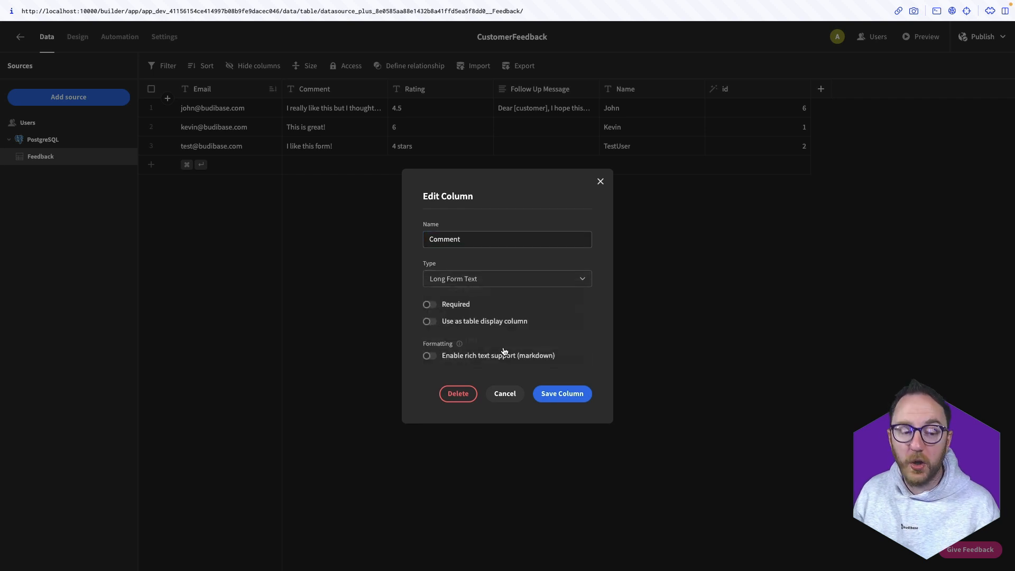
left_click(564, 394)
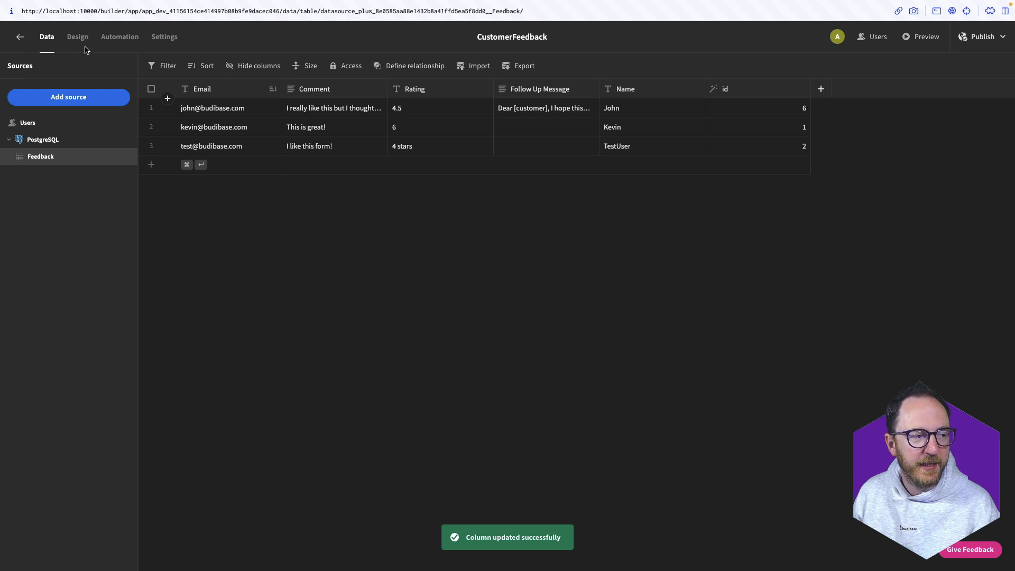
left_click(78, 37)
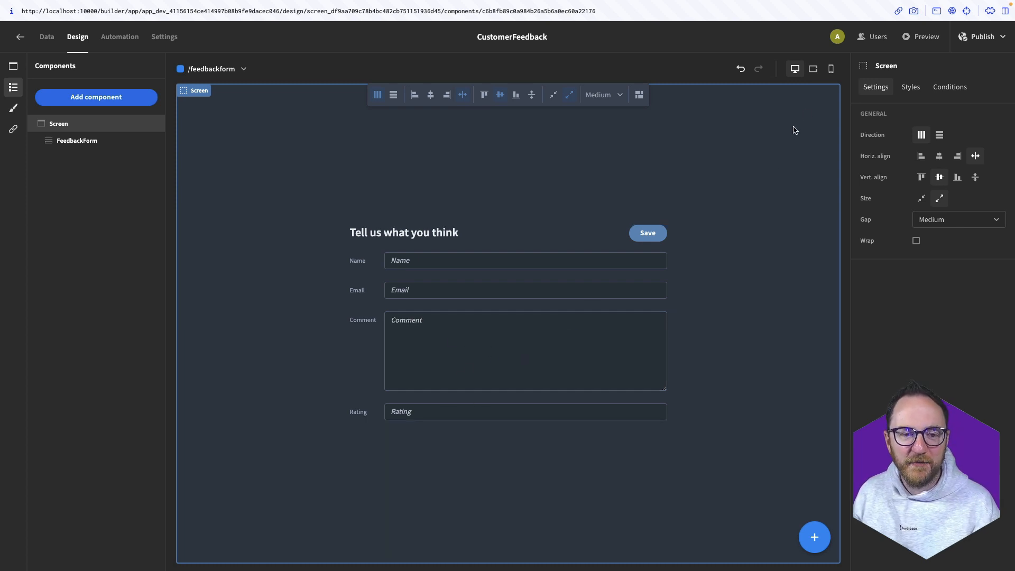
Preview the feedback form, then publish the CustomerFeedback app
left_click(925, 39)
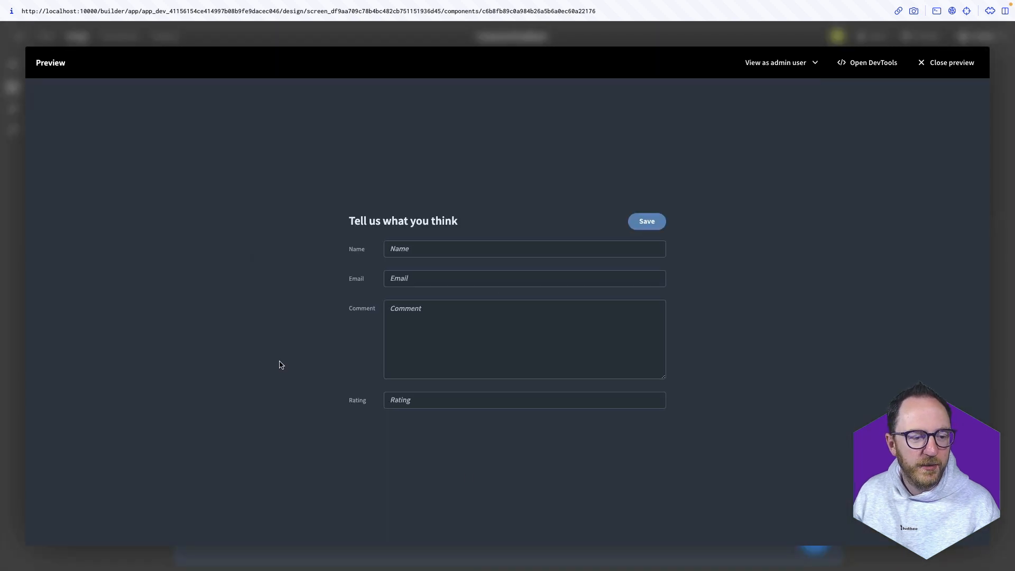
key("Escape")
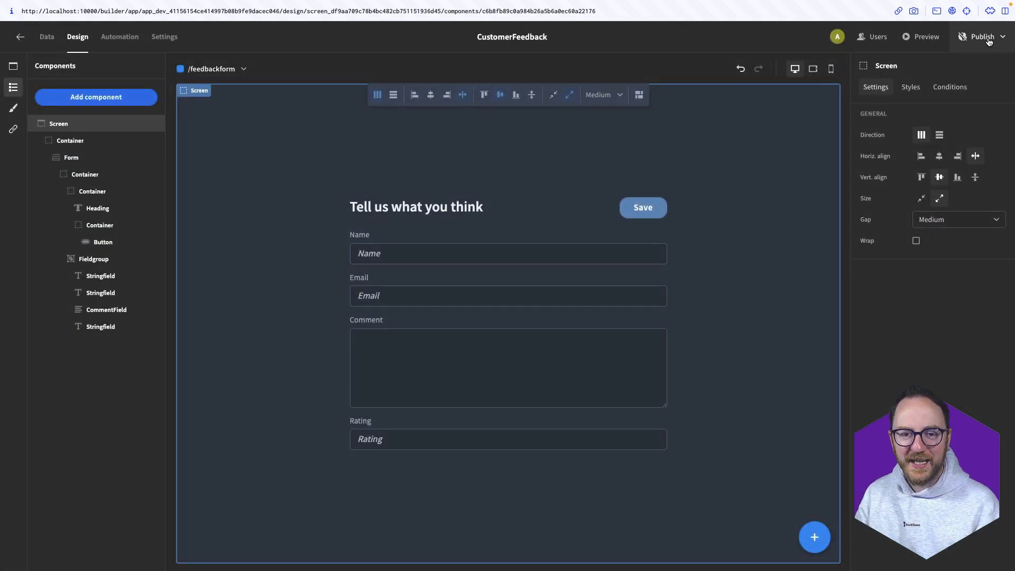
left_click(981, 37)
left_click(975, 127)
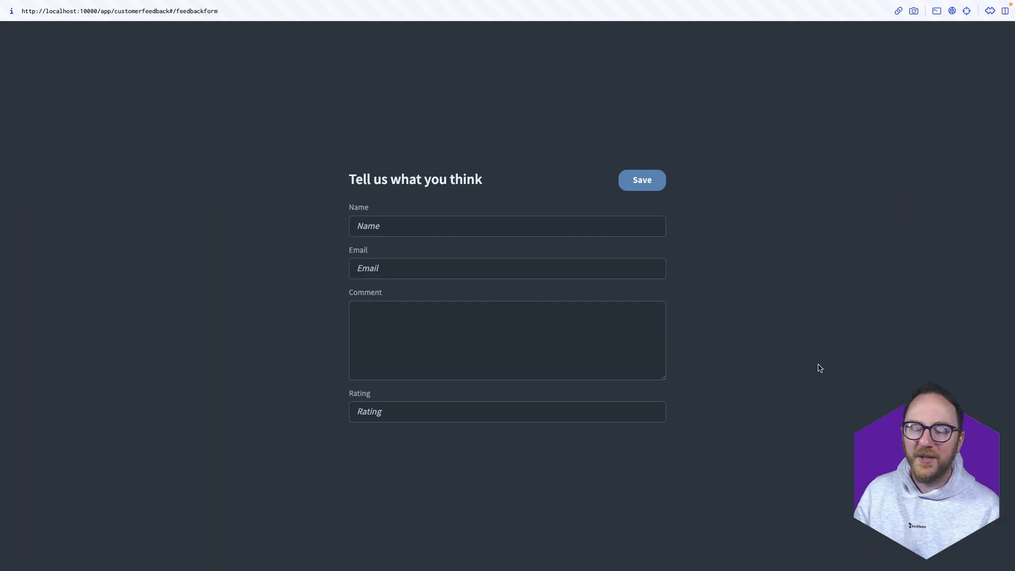
On the live form, enter a test user's name and e-mail address
left_click(475, 225)
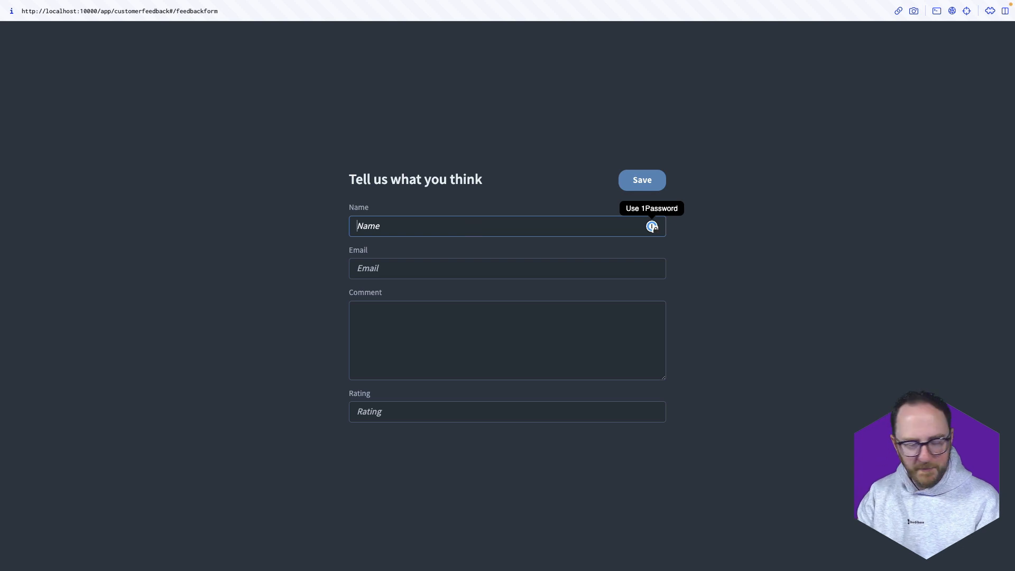
type("TestUser")
key("Tab")
type("tes")
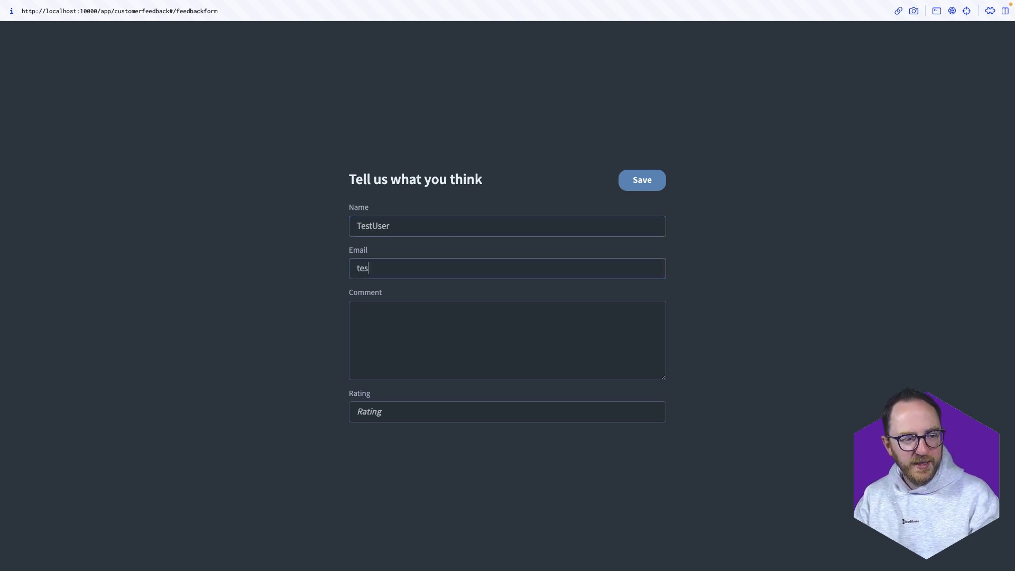
type("t@budibase.com")
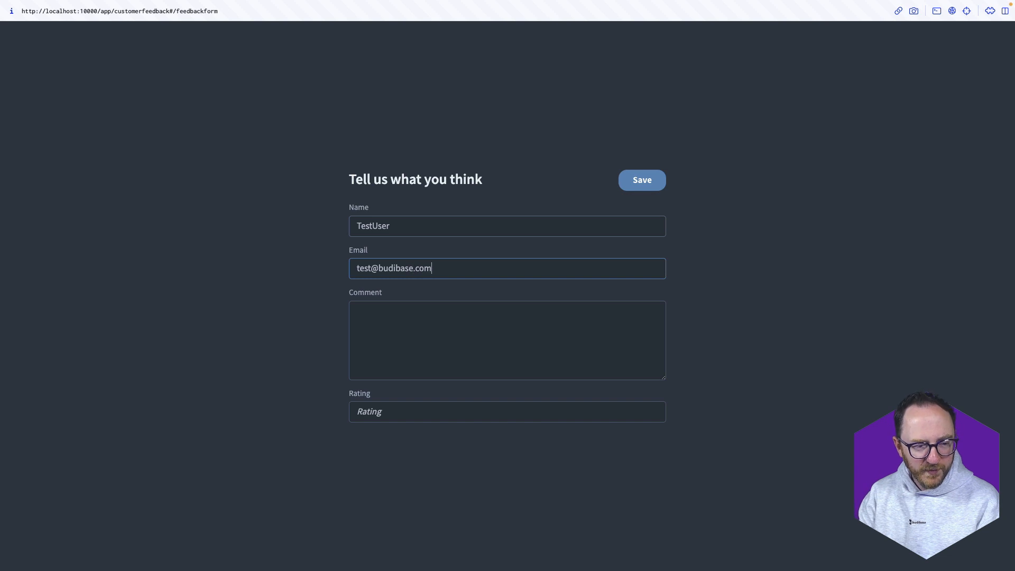
key("Tab")
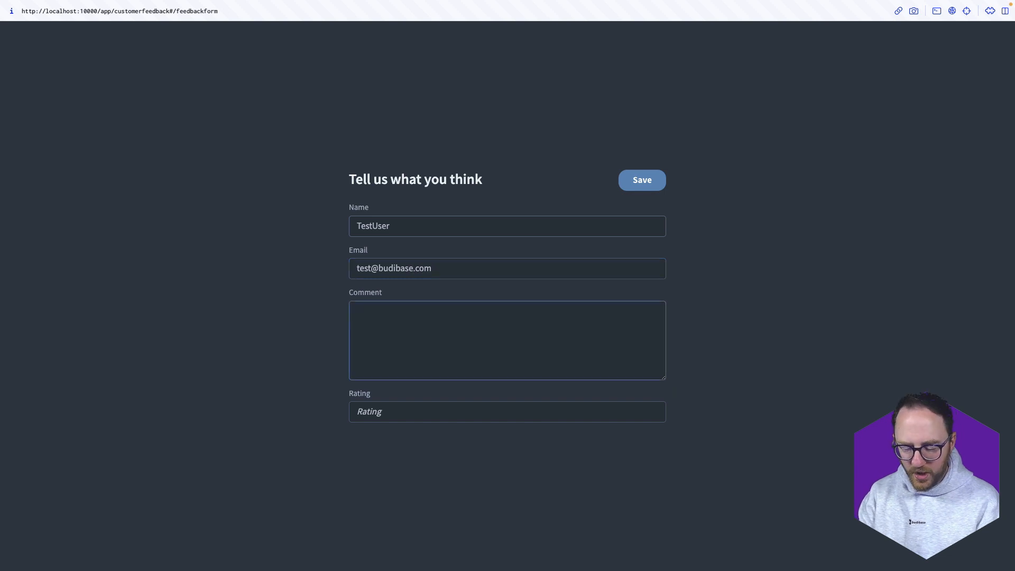
Add the comment 'I like this form!' with a 4 stars rating, then return to the Feedback data
type("I li")
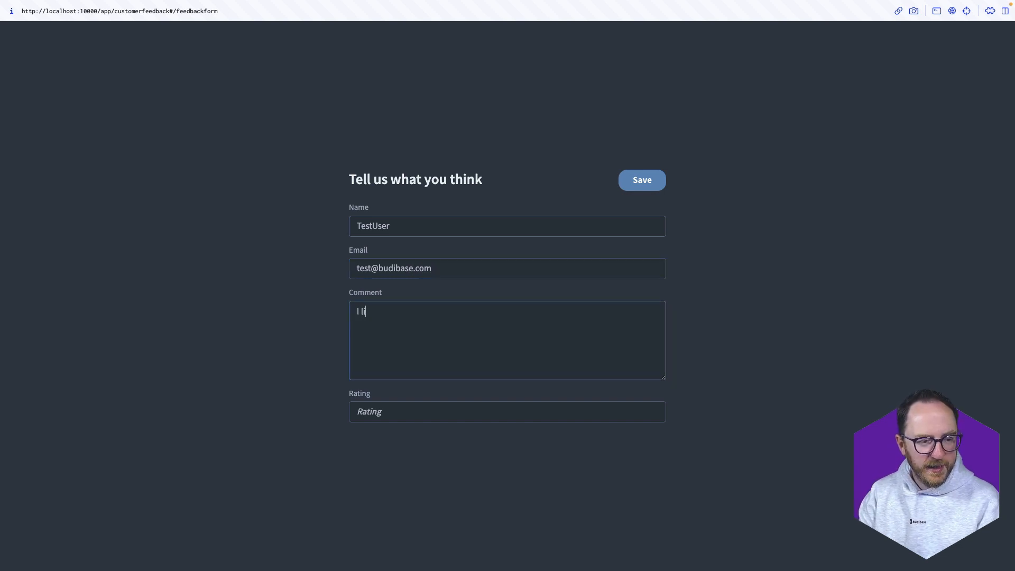
type("ke thie for")
key("alt+shift+Left")
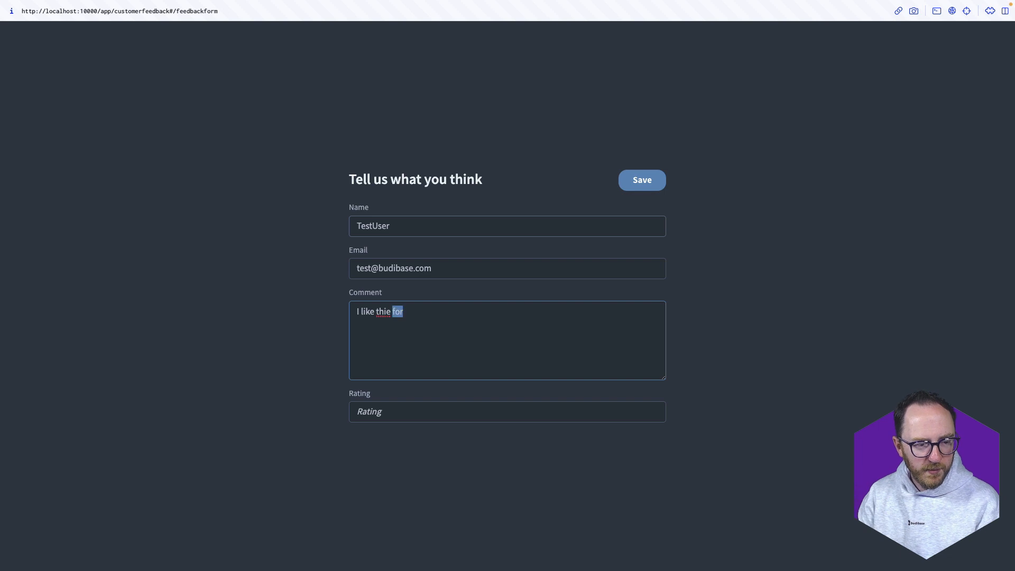
left_click(402, 410)
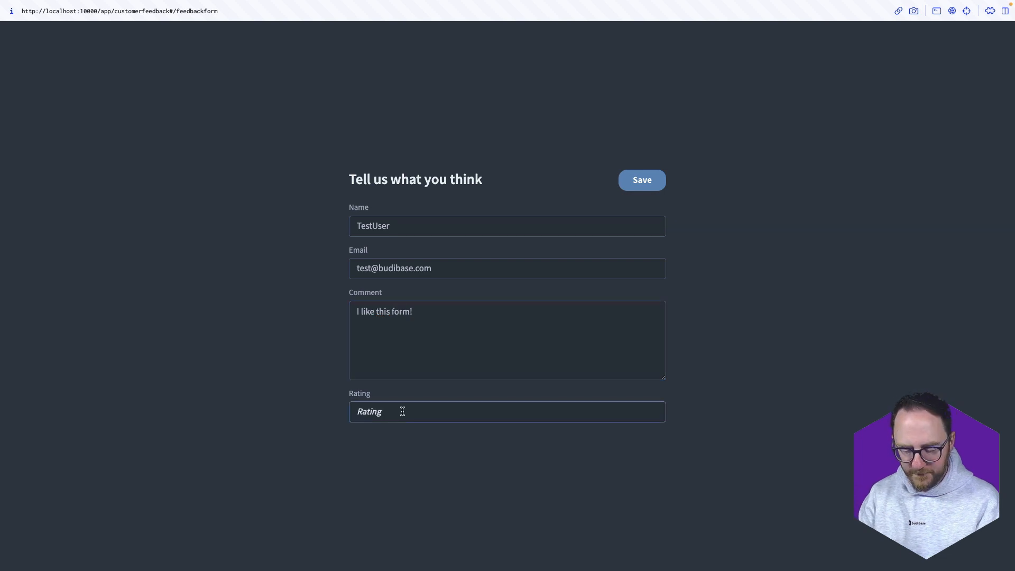
type("4 stars")
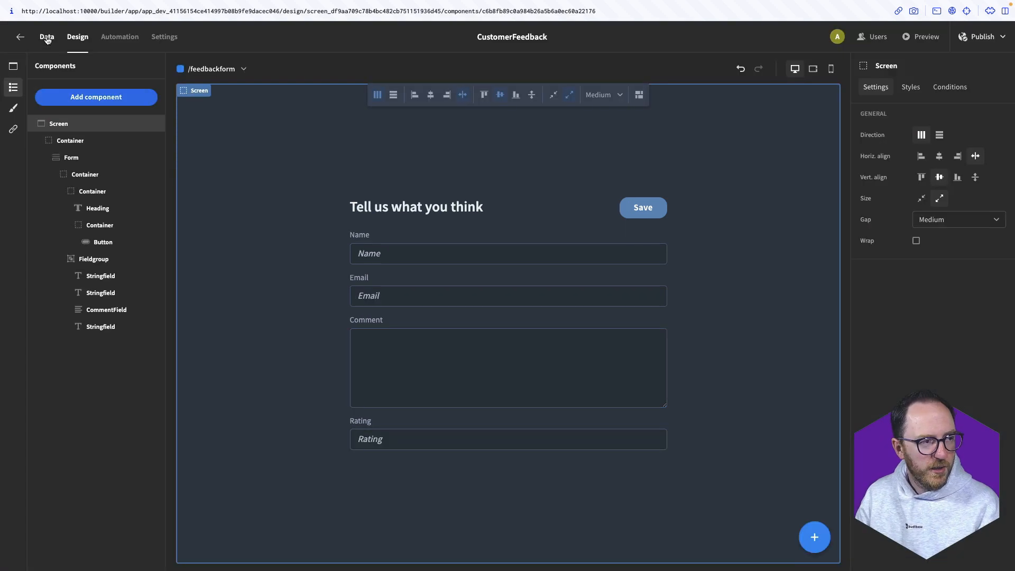
left_click(47, 38)
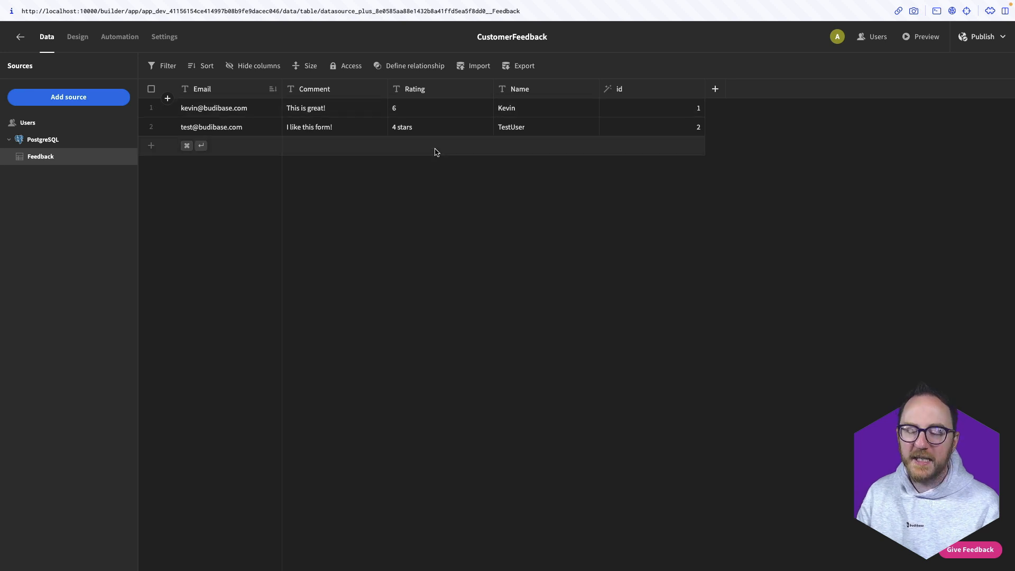
Confirm both submitted rows in the Neon console's Feedback table, then return to the Budibase designer
key("super+t")
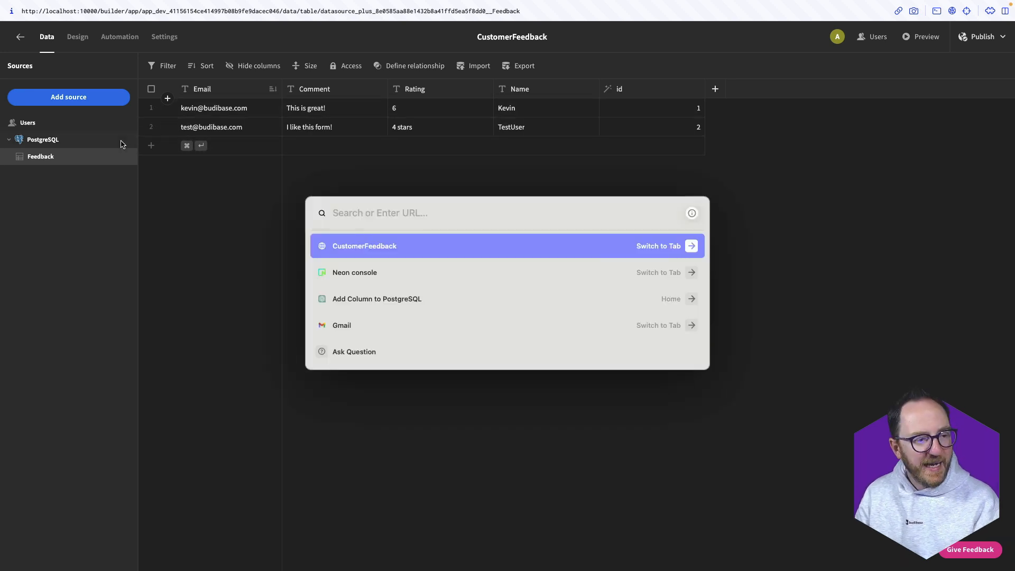
left_click(358, 283)
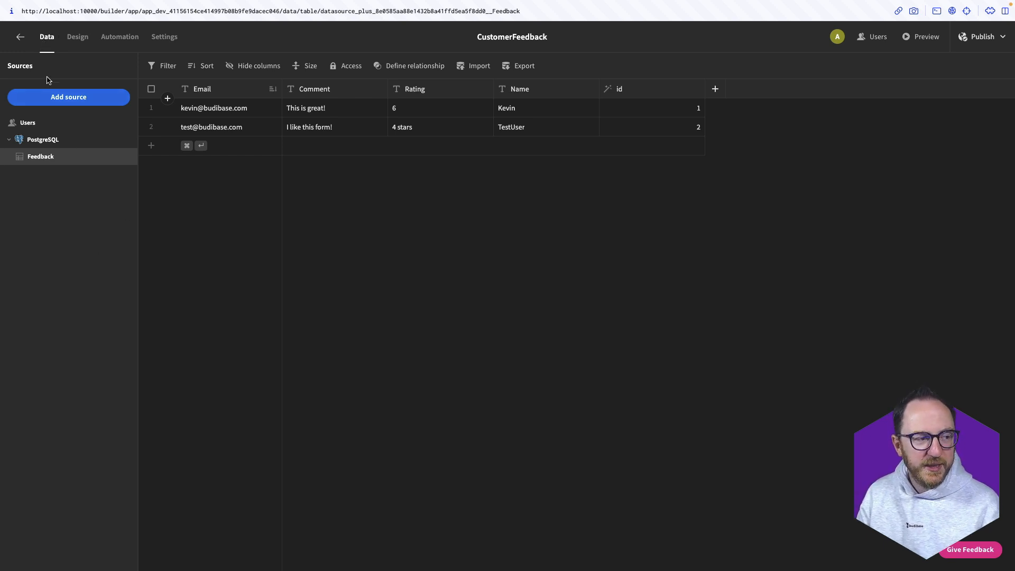
left_click(77, 37)
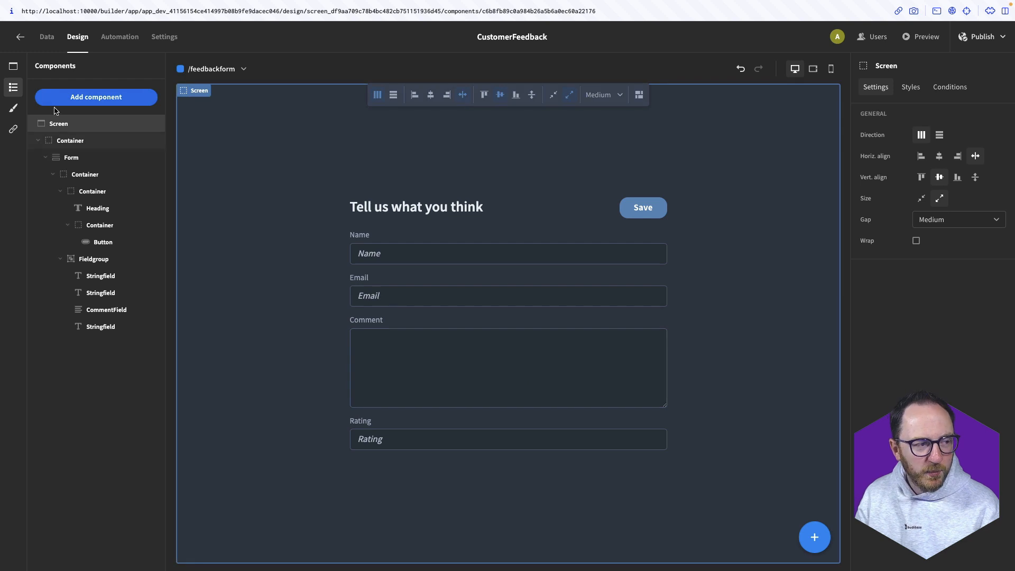
Review the /feedback and /feedbackform screens, then view the still-empty Automation page
left_click(13, 66)
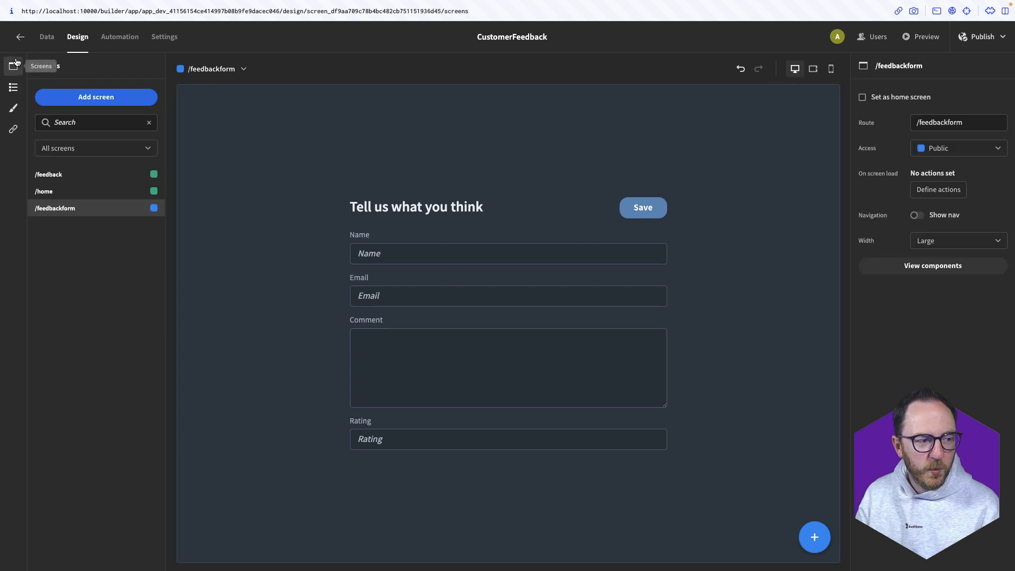
left_click(78, 180)
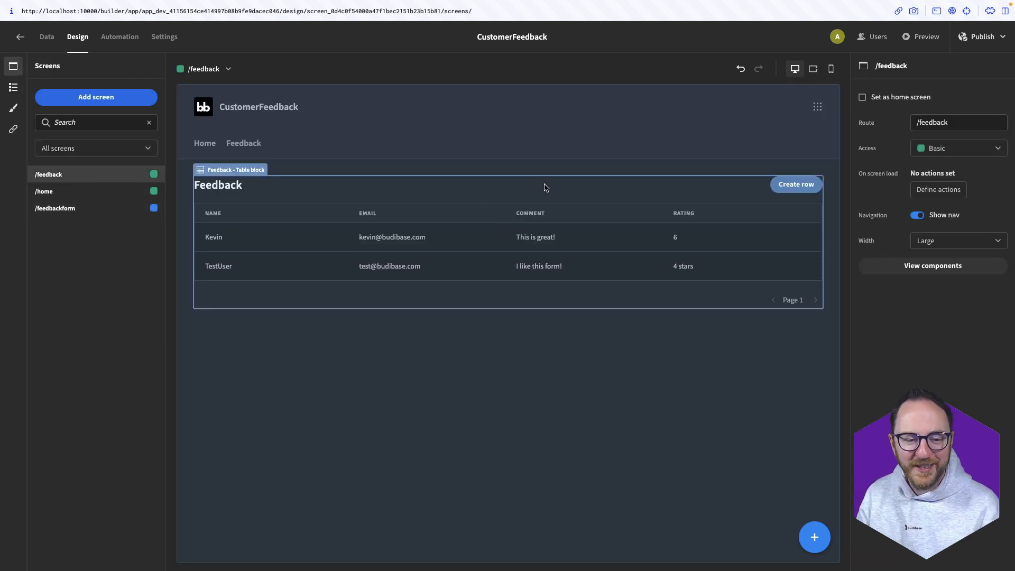
left_click(46, 211)
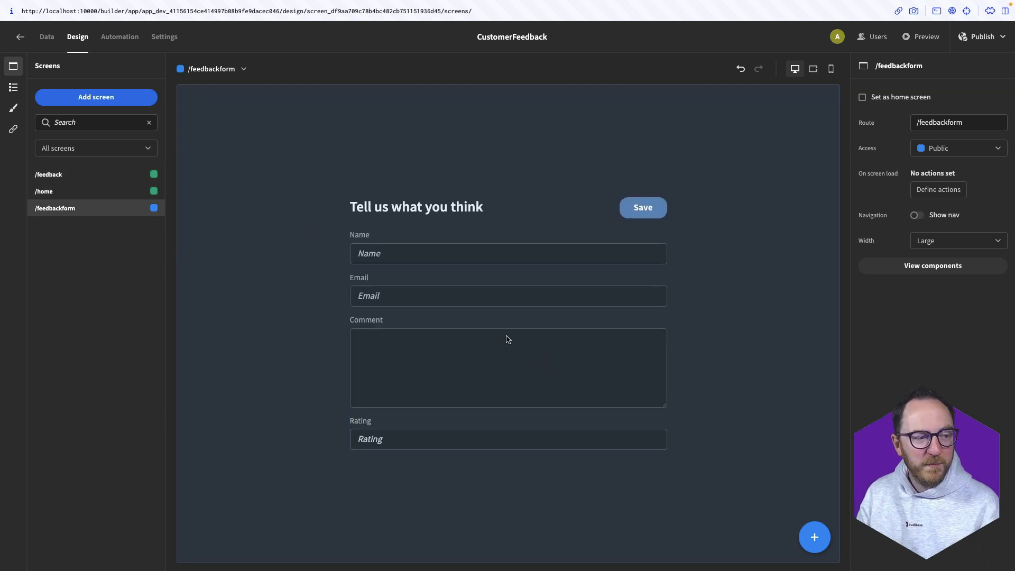
left_click(119, 37)
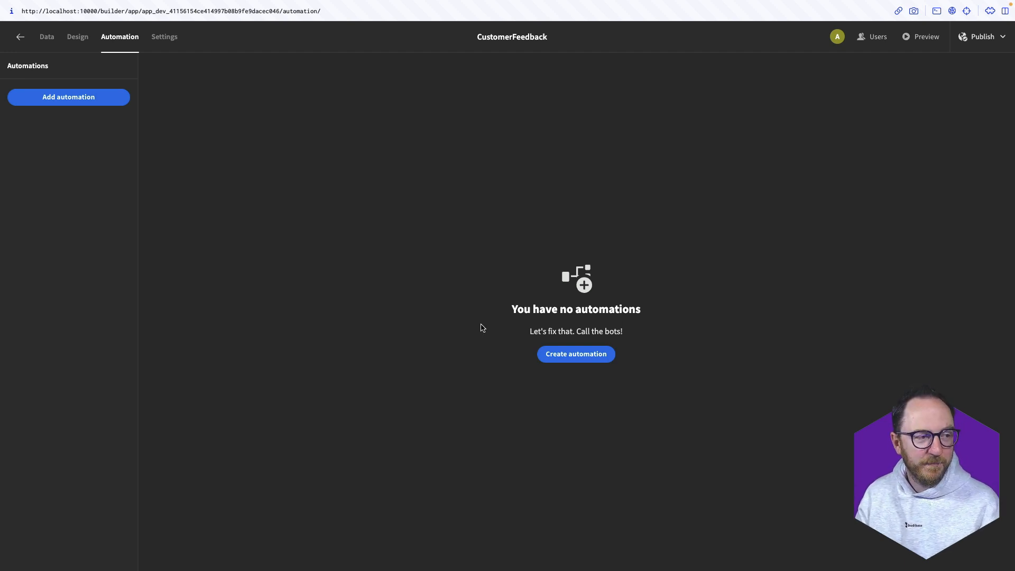
Add a Text column named 'Follow Up Message' to the Feedback table
left_click(46, 36)
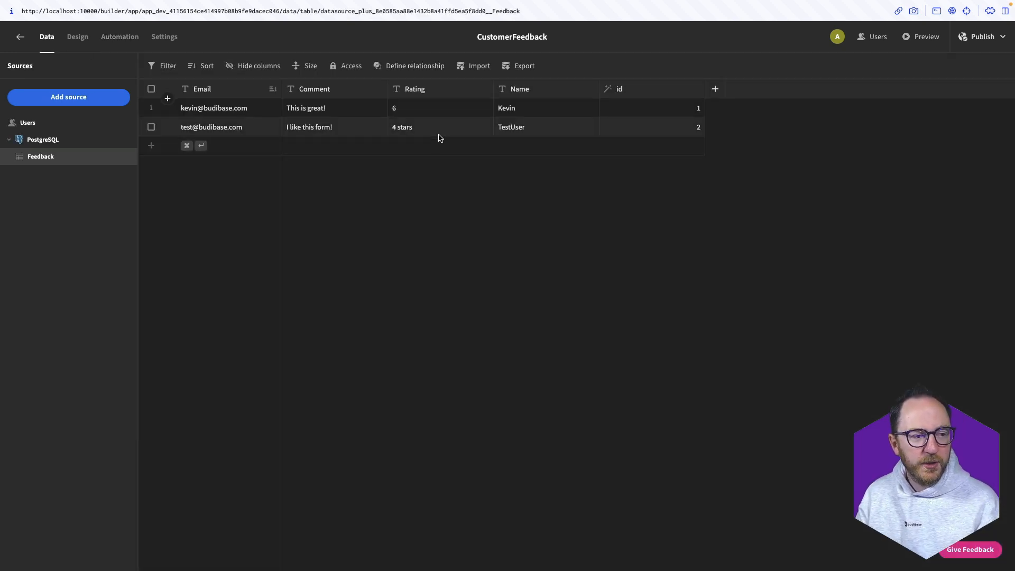
left_click(719, 96)
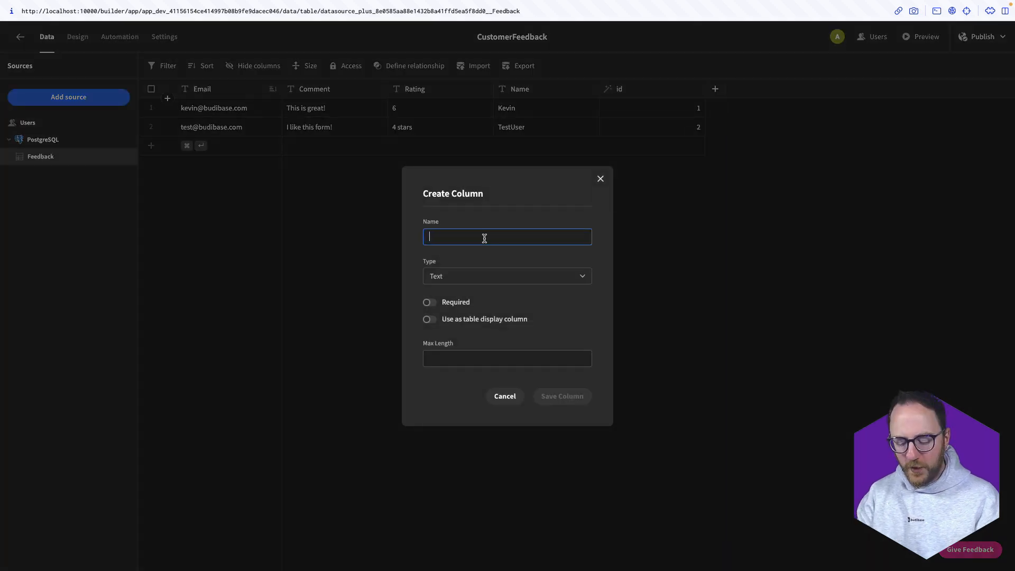
type("Follow Up ")
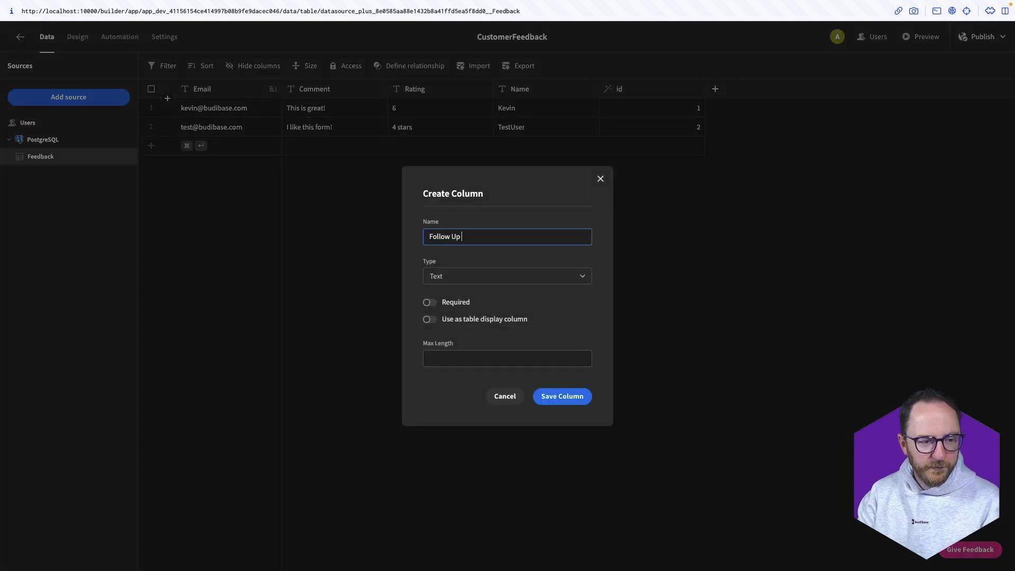
type("Message")
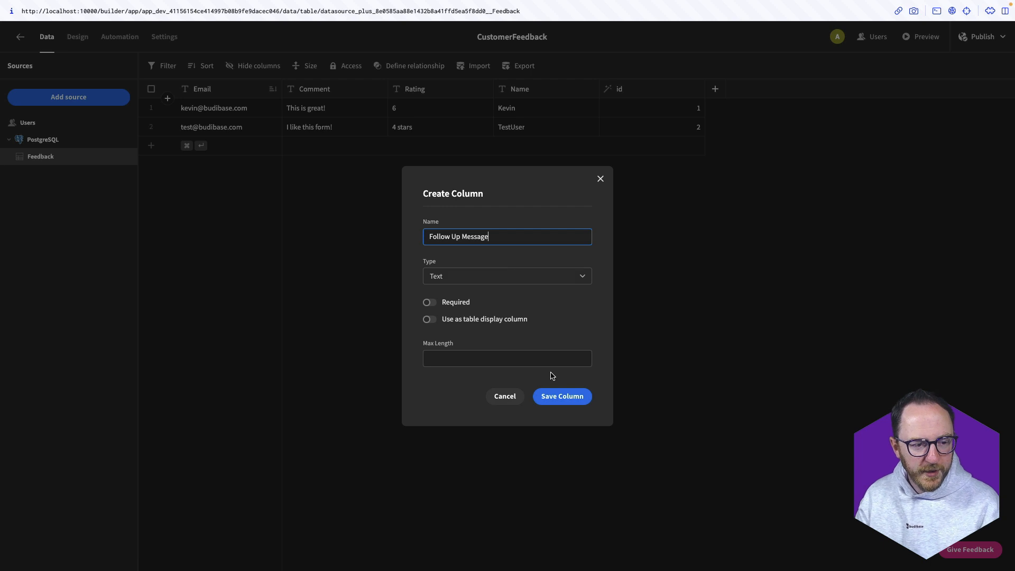
left_click(575, 402)
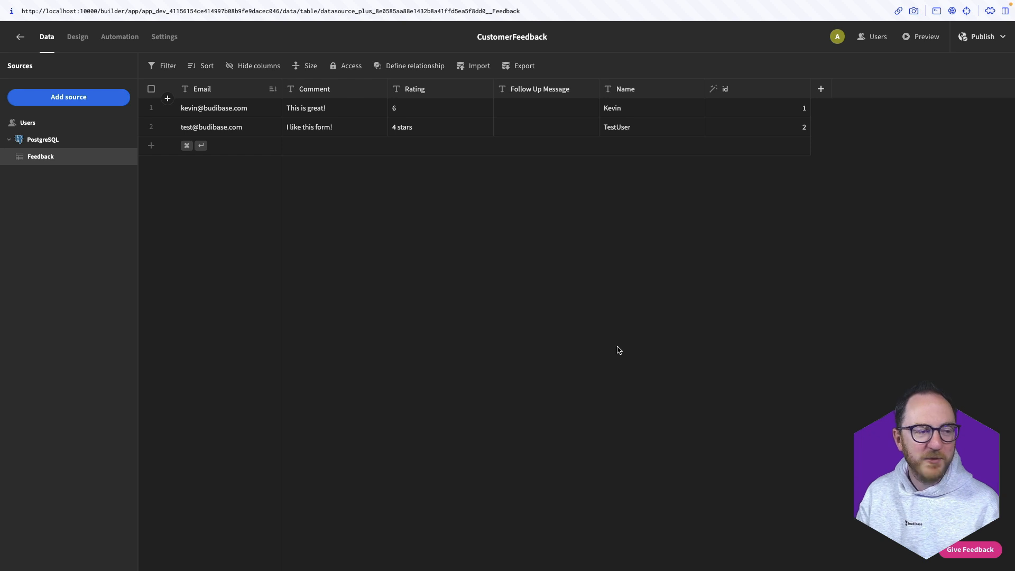
Create the automation 'FeedbackGenerator' with a Row Created trigger
left_click(128, 42)
left_click(573, 356)
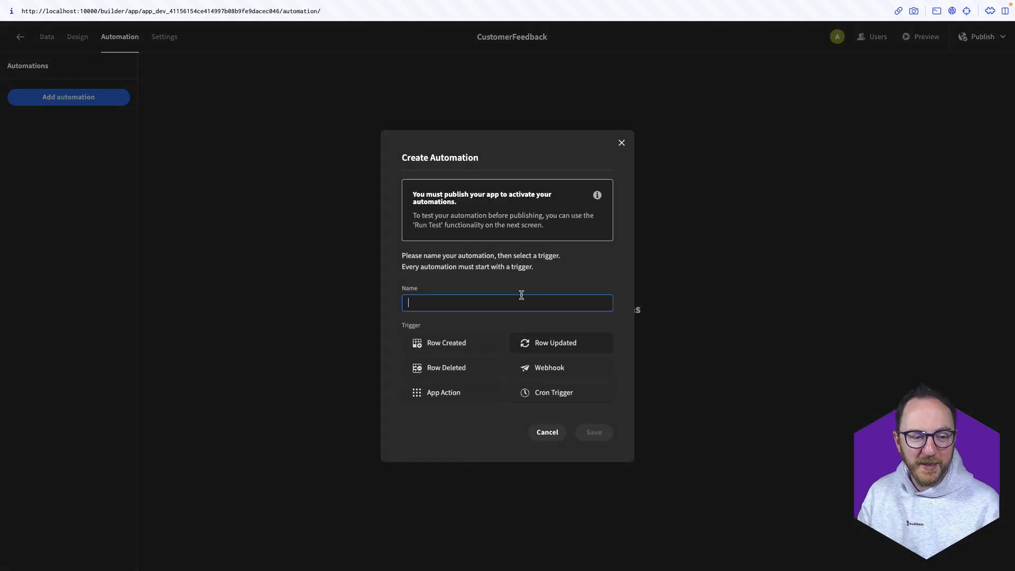
type("F")
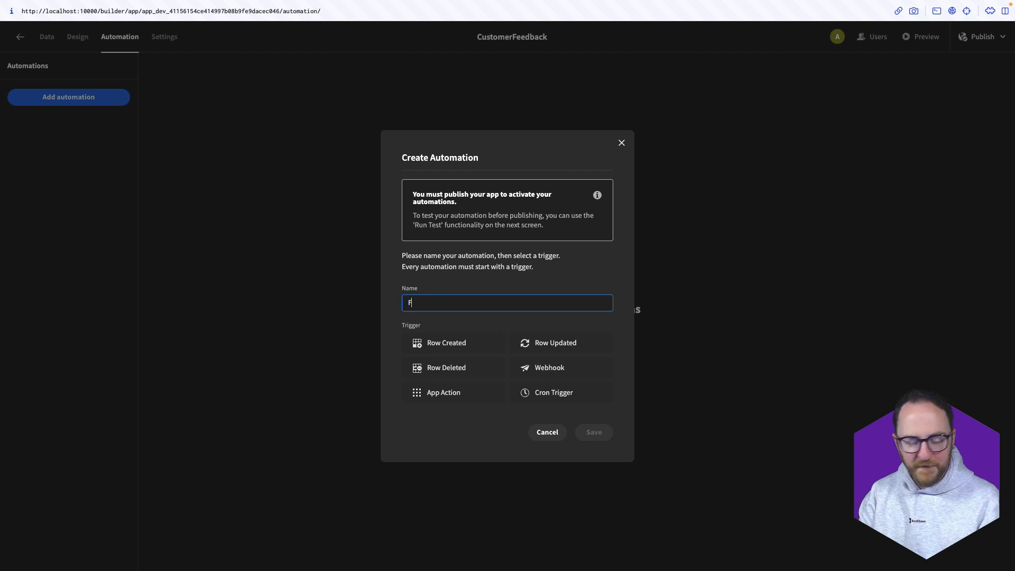
type("eedbackGenerator")
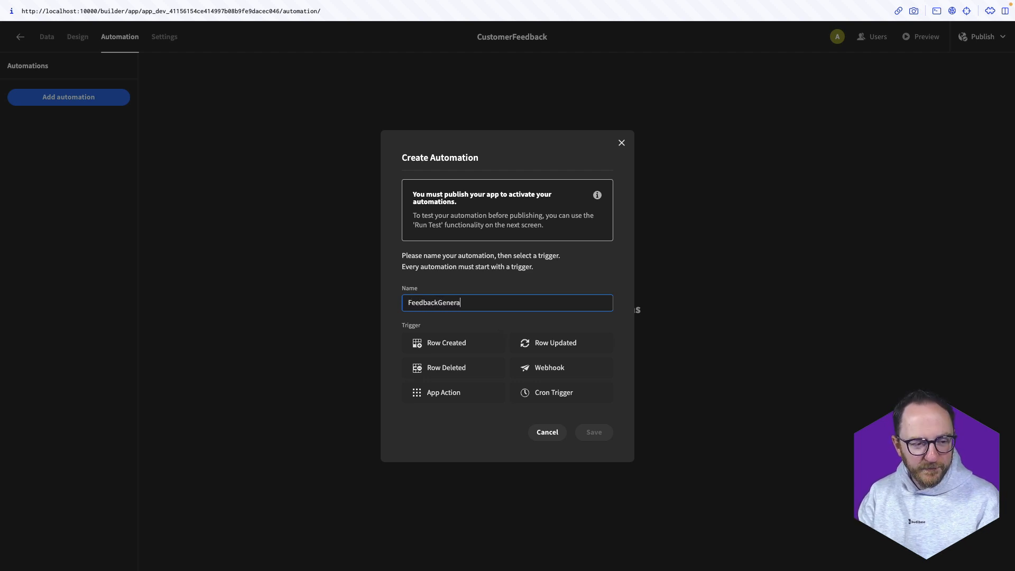
left_click(421, 343)
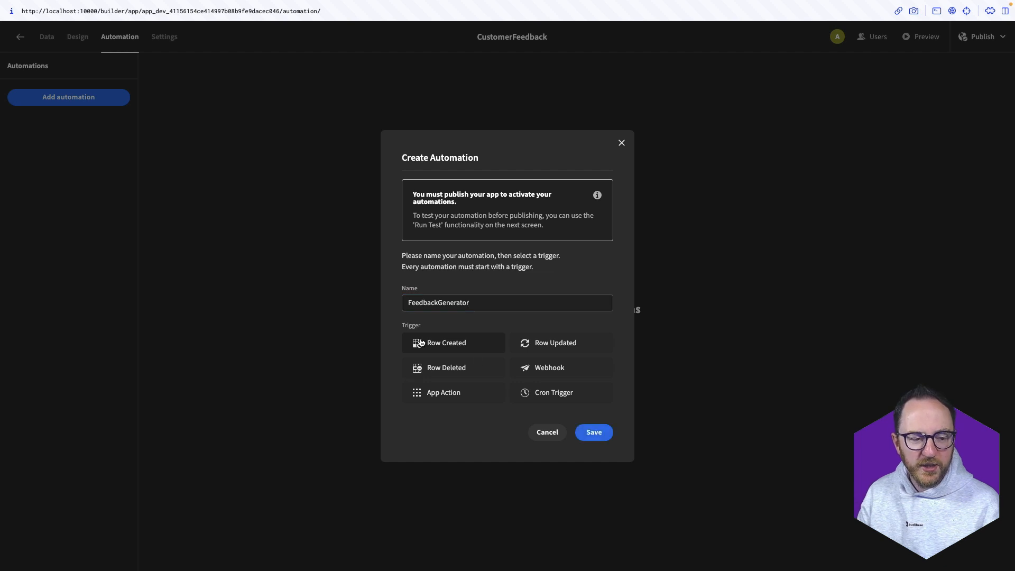
left_click(595, 435)
Point the Row Created trigger at the Feedback table and add an OpenAI step after it
left_click(482, 197)
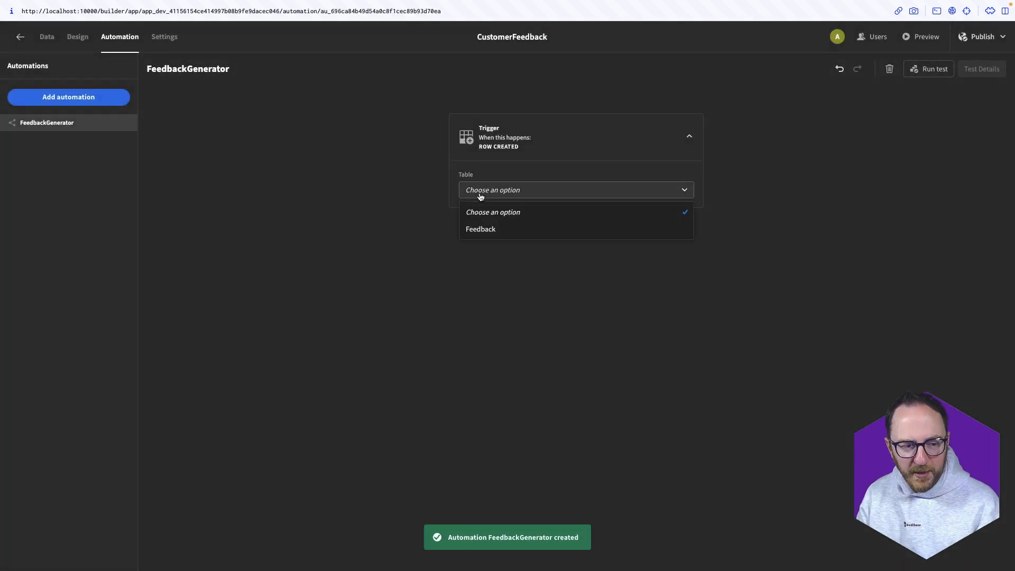
left_click(489, 229)
left_click(576, 225)
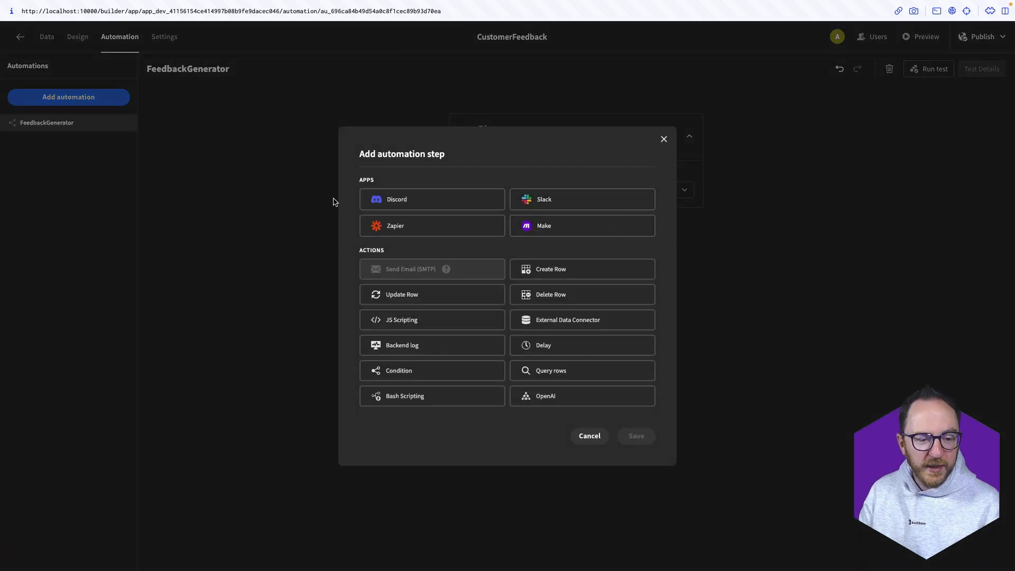
left_click(560, 403)
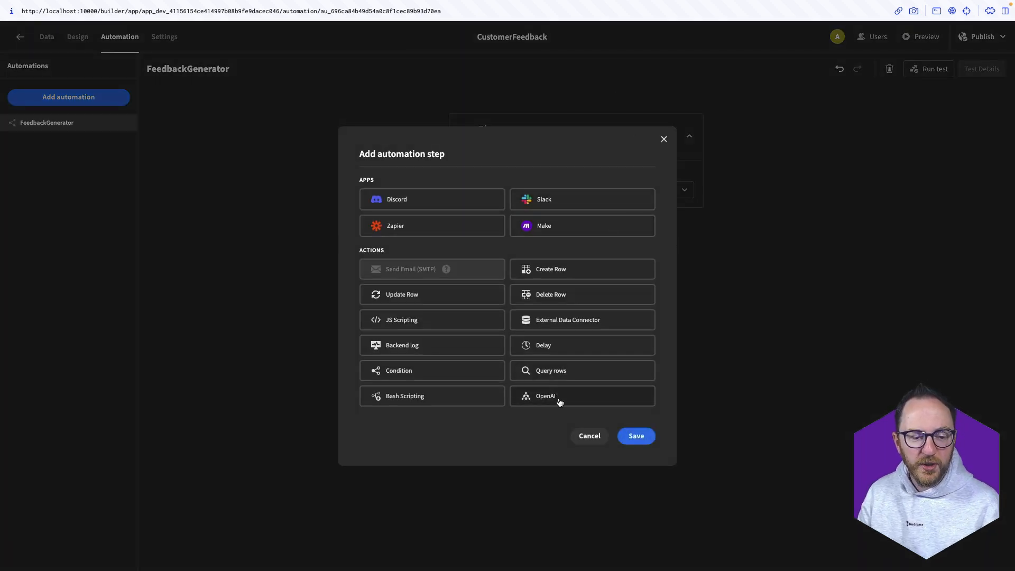
left_click(635, 437)
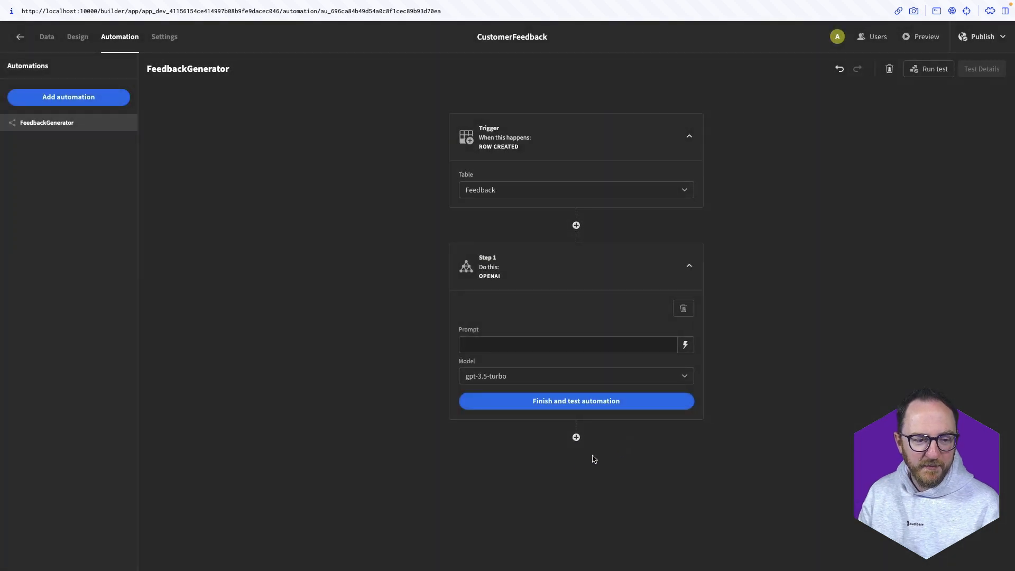
left_click(685, 343)
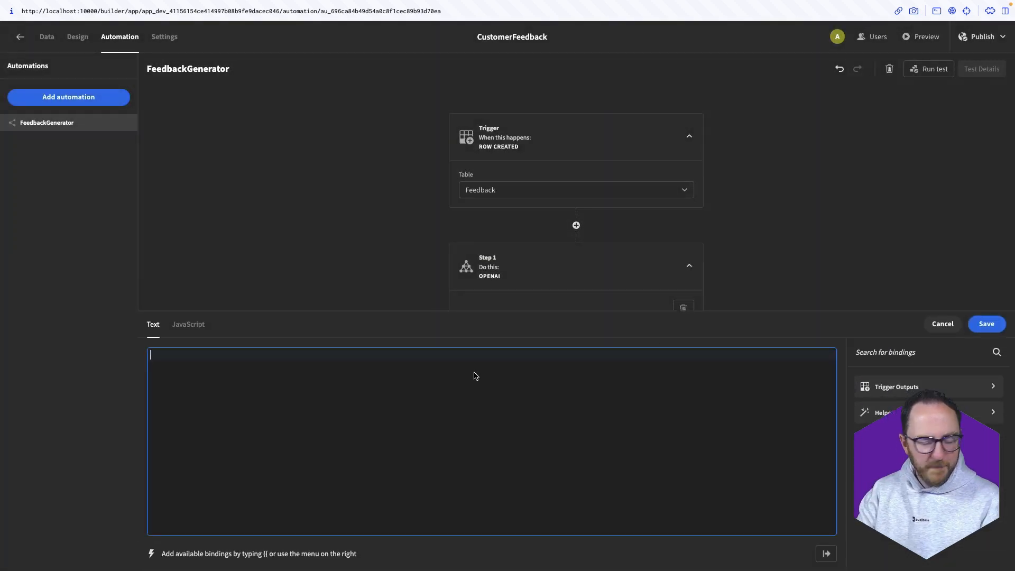
Write the marketing-advisor prompt asking for a friendly, professional follow-up message to the feedback
type("You are a marke")
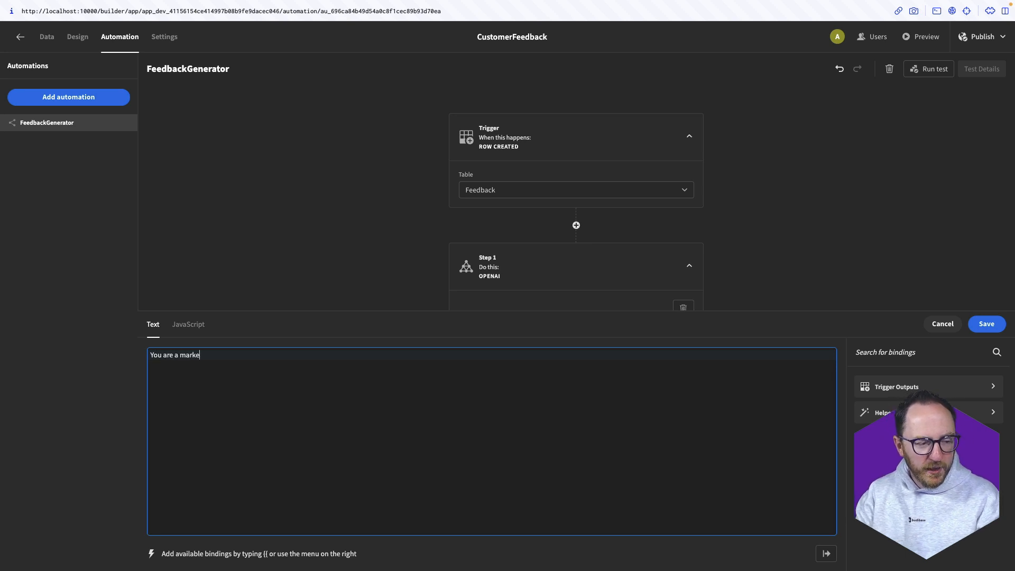
type("ting advis")
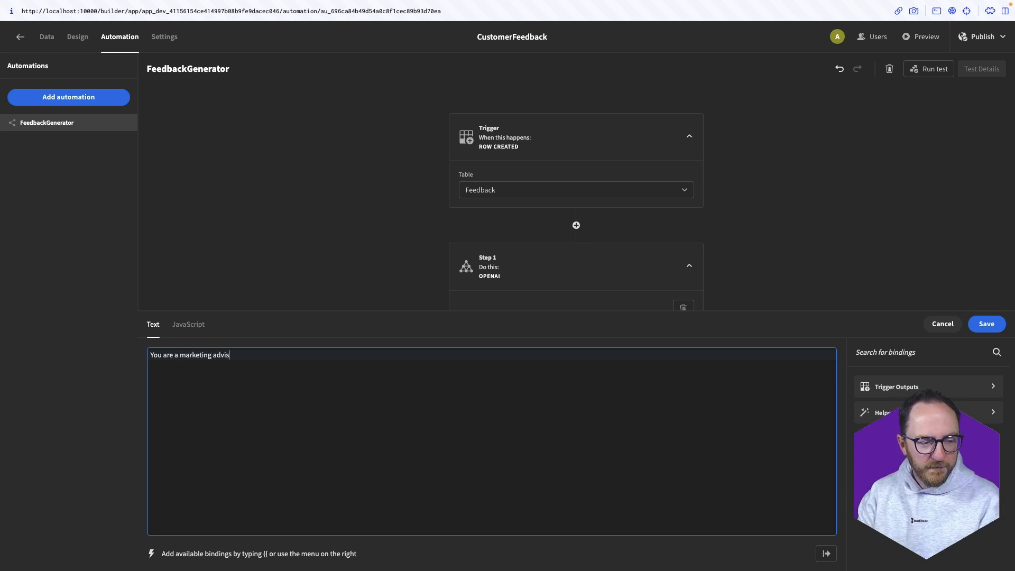
type("or.  You've been ")
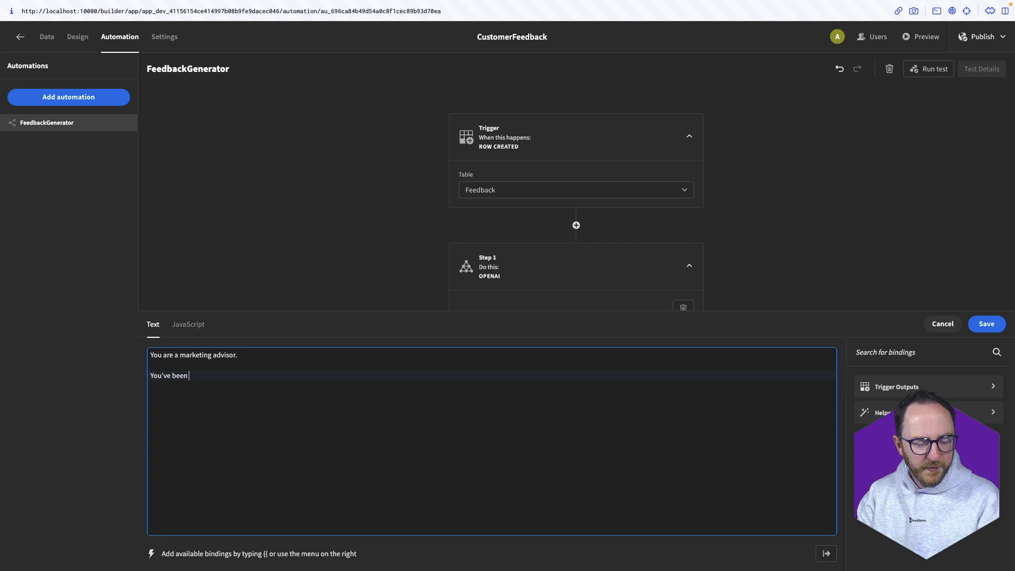
type("given the follow")
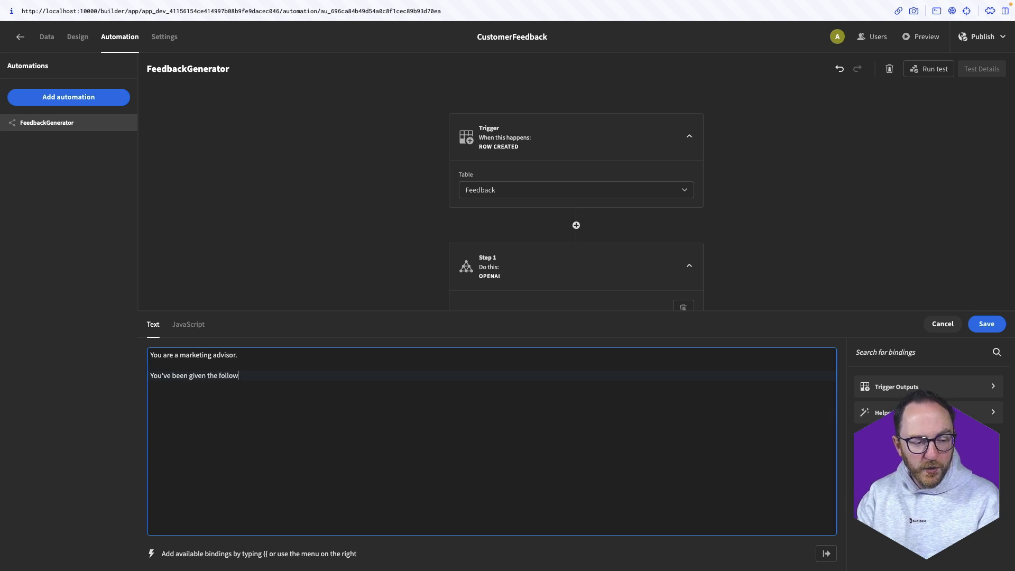
type("ing feedback adn rati")
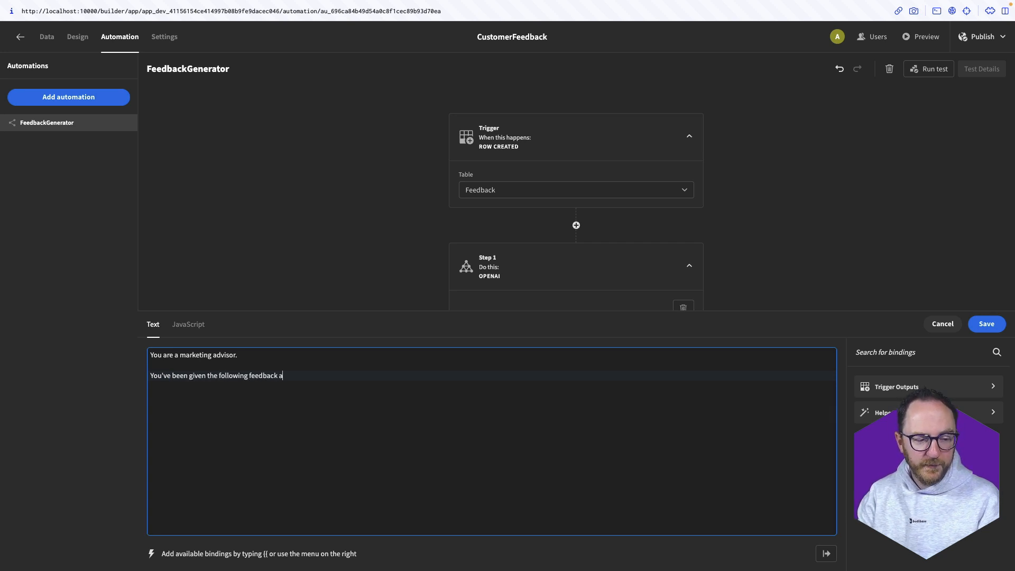
key("BackSpace")
key("BackSpace")
key("BackSpace")
key("BackSpace")
key("BackSpace")
key("BackSpace")
type("nd rating.")
key("Return")
key("Return")
type("You need to")
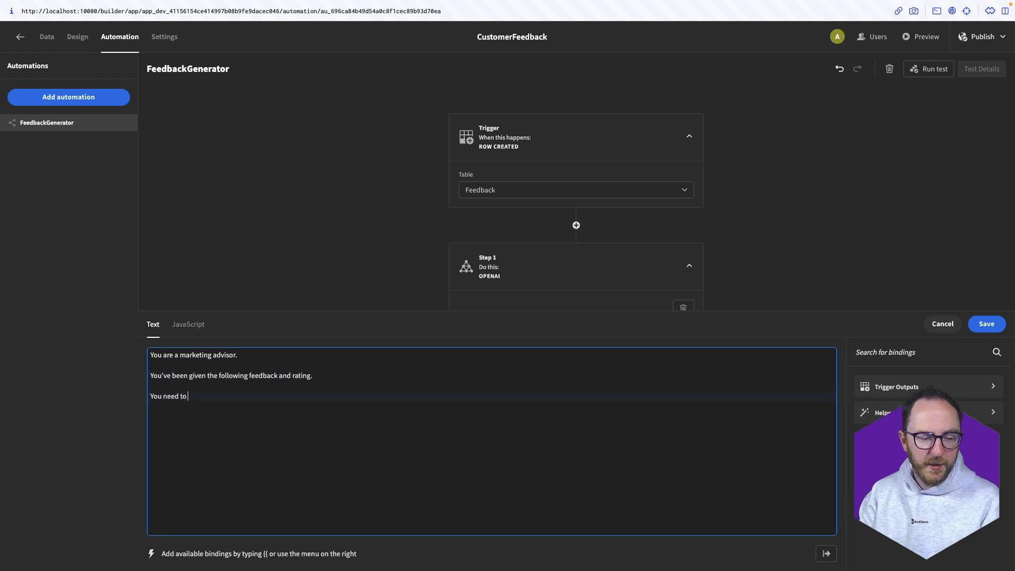
type(" provide an app")
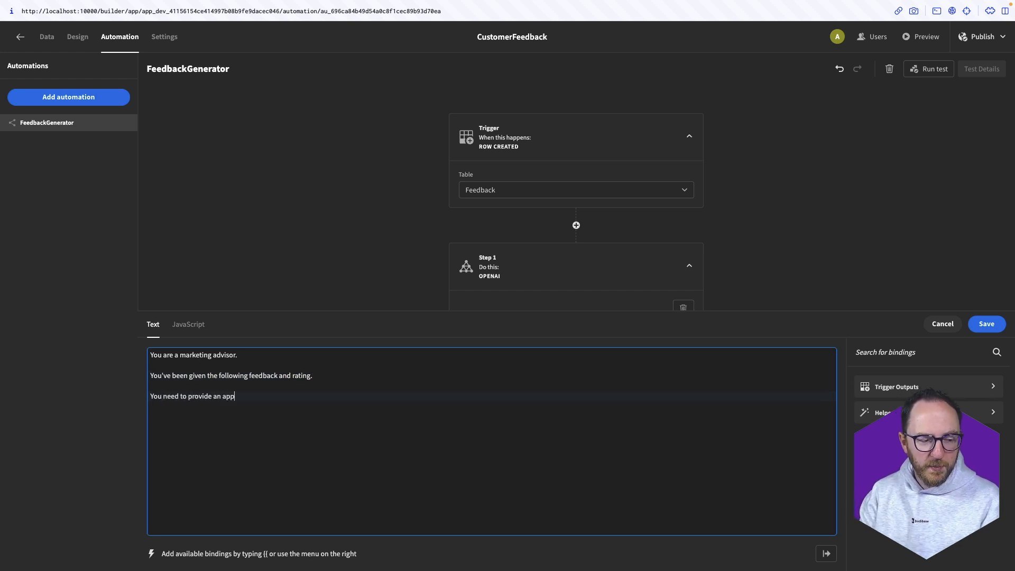
type("ropriate foll")
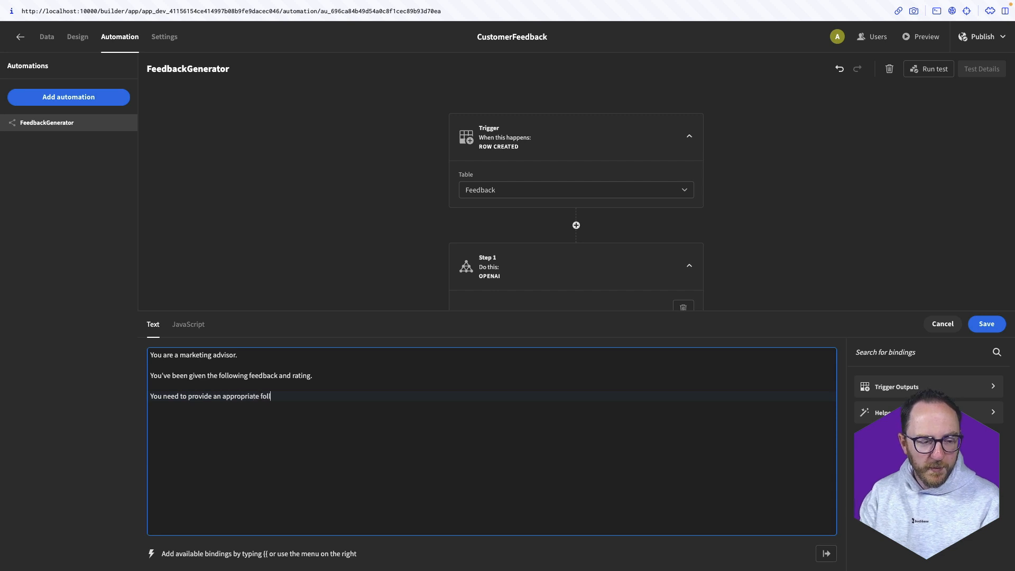
type("owup message that should be inf")
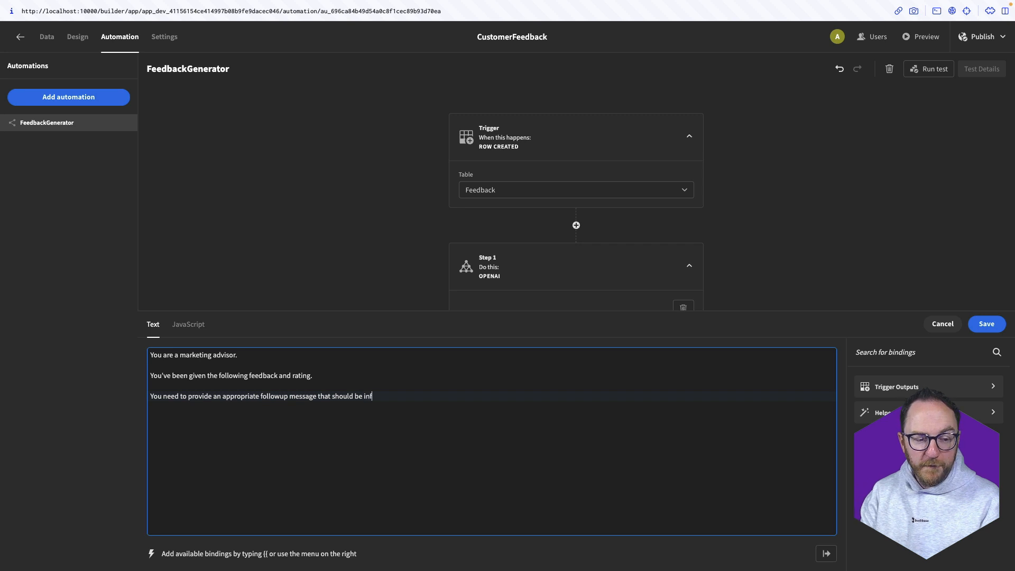
type("ormal but")
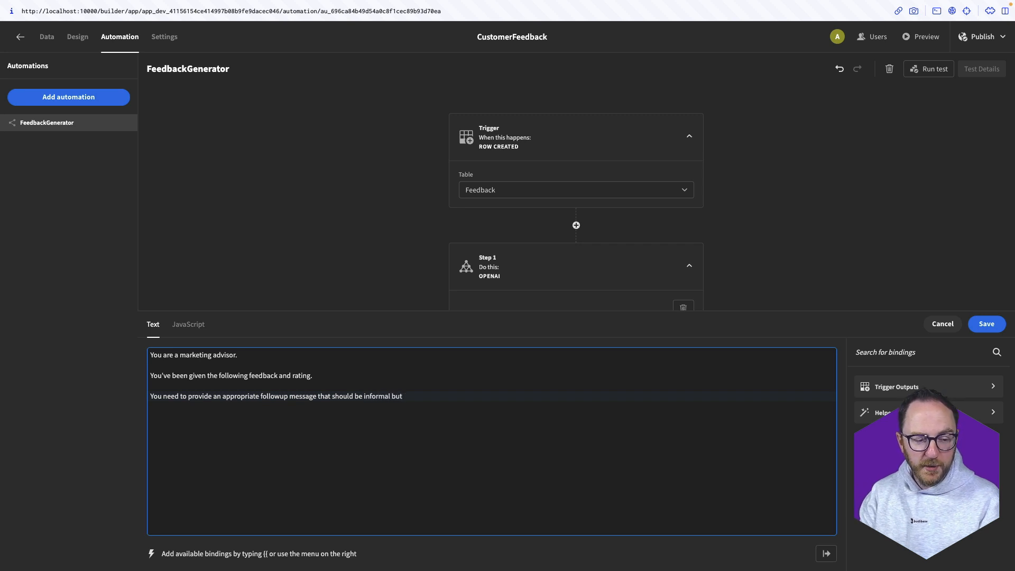
type(" professional. Aim ")
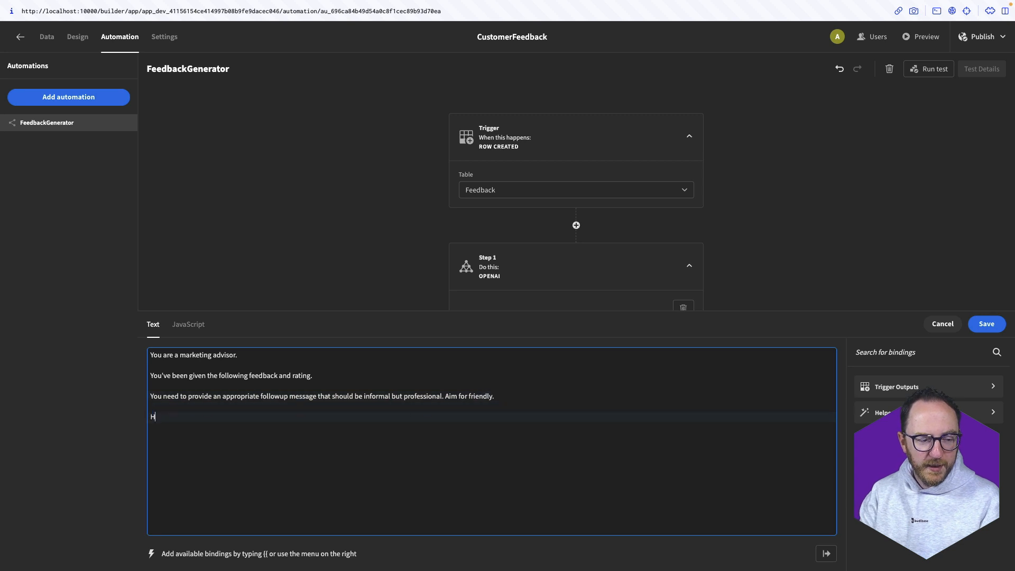
type("for friendly.  Here's the feedback:")
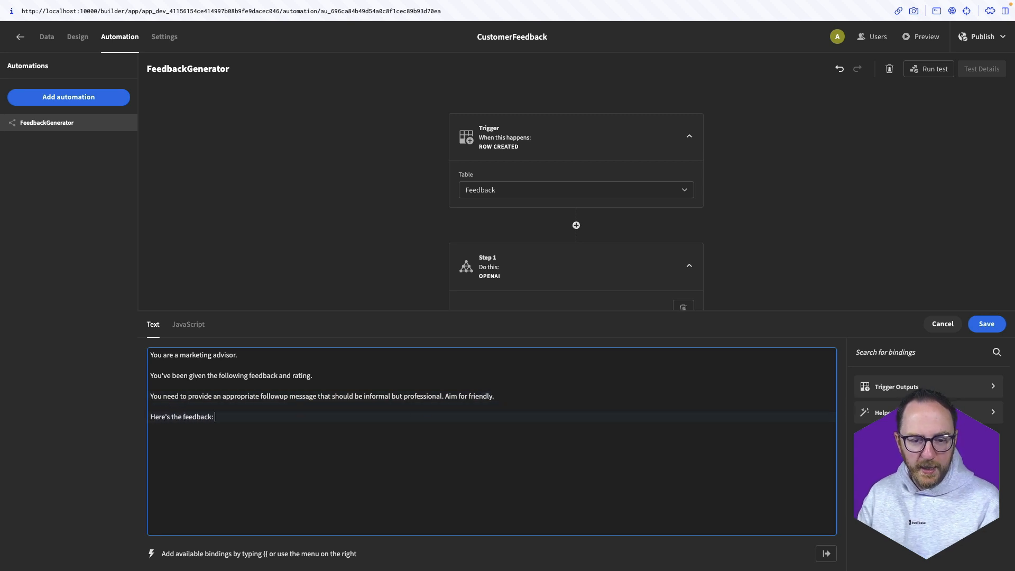
Append the trigger.row.comment and trigger.row.rating bindings, save the prompt, and keep gpt-3.5-turbo
left_click(907, 388)
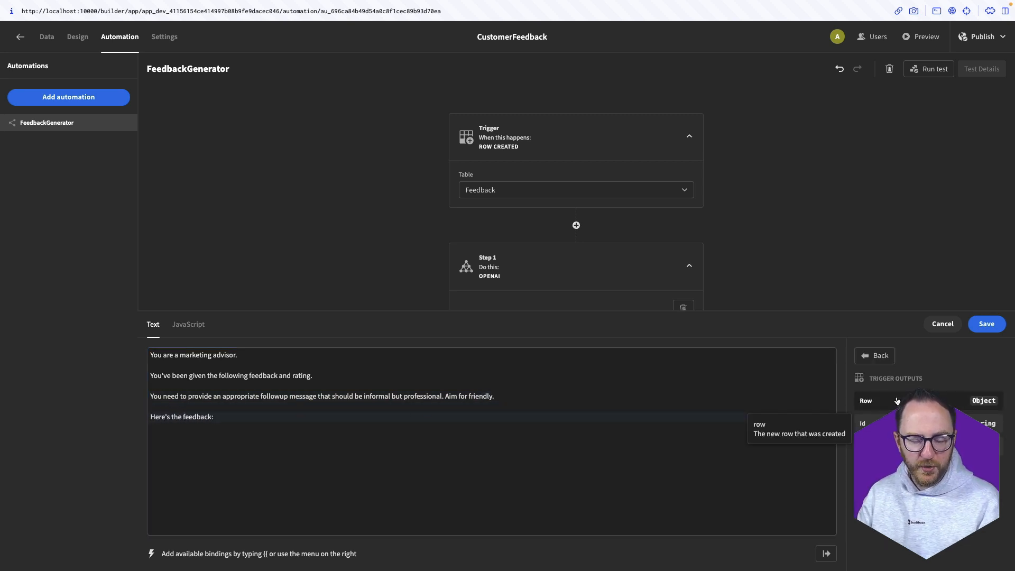
left_click(901, 400)
left_click(281, 415)
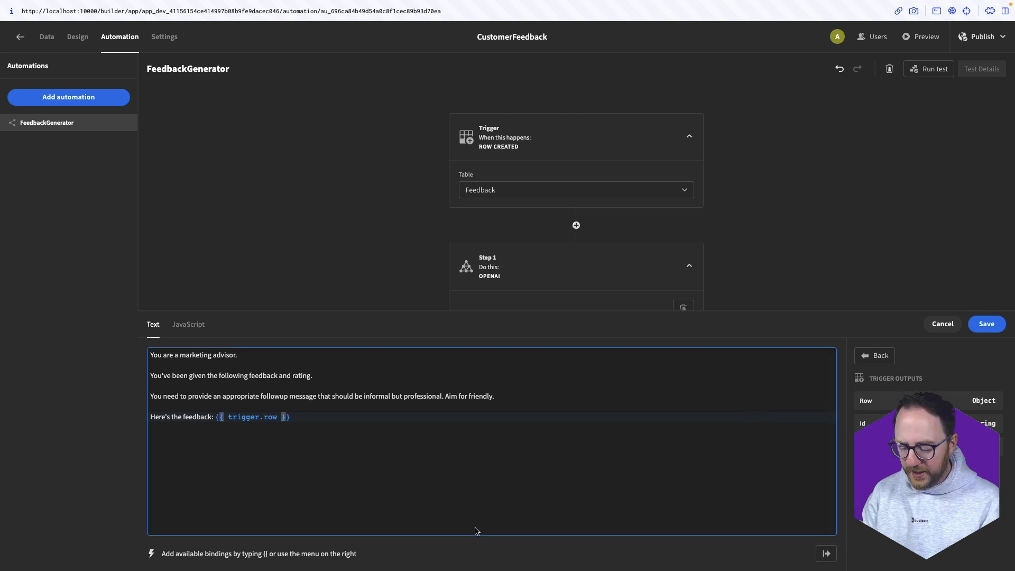
type(".comm")
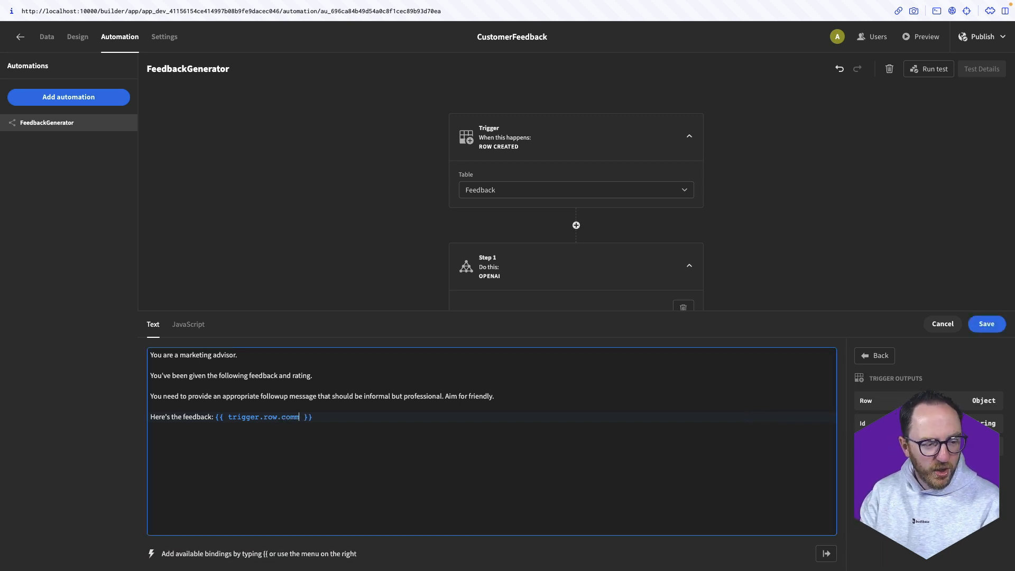
type("ent")
key("End")
key("Return")
type("And ")
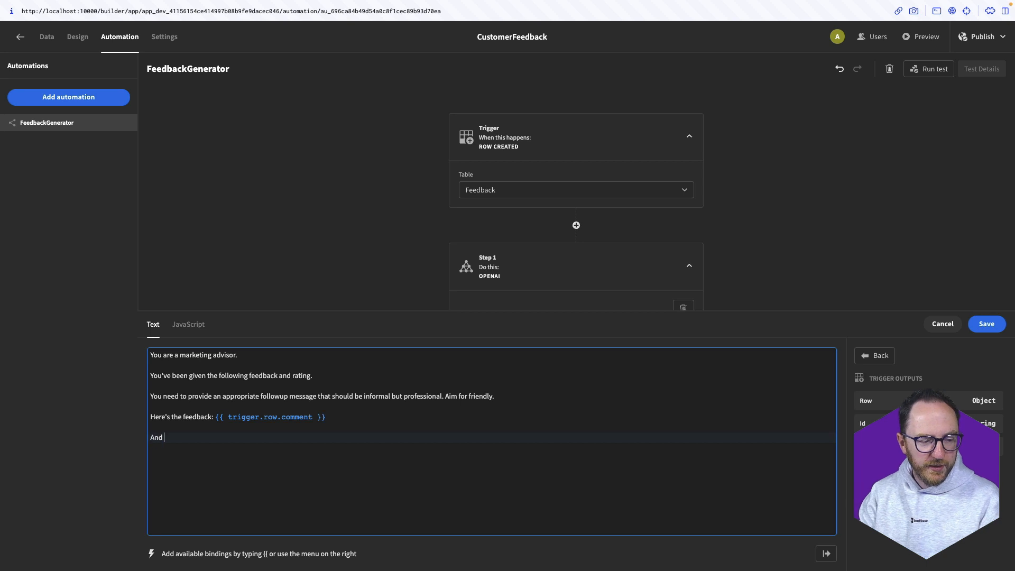
type("here's the rating: {{ trigg")
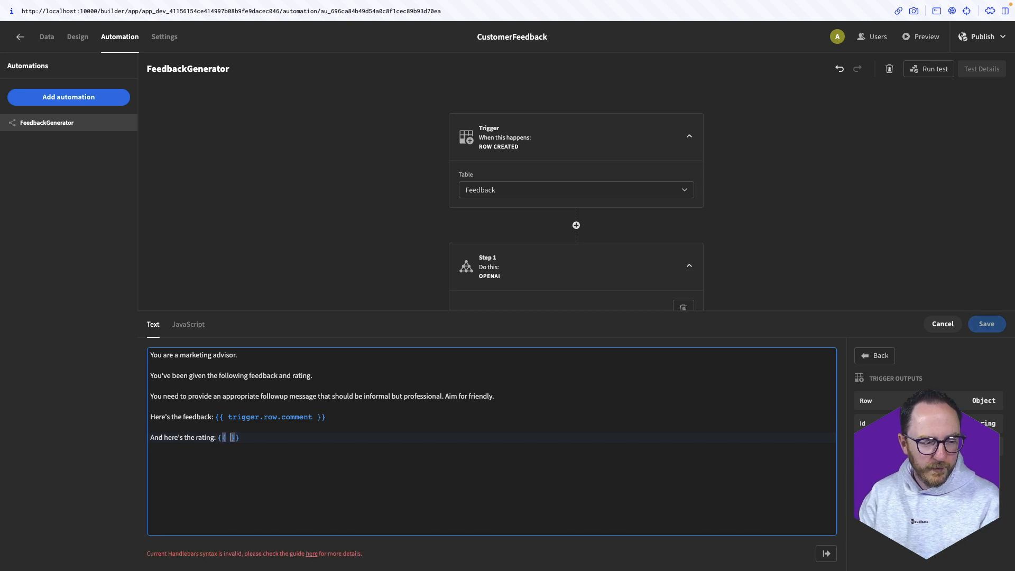
type("er.row.")
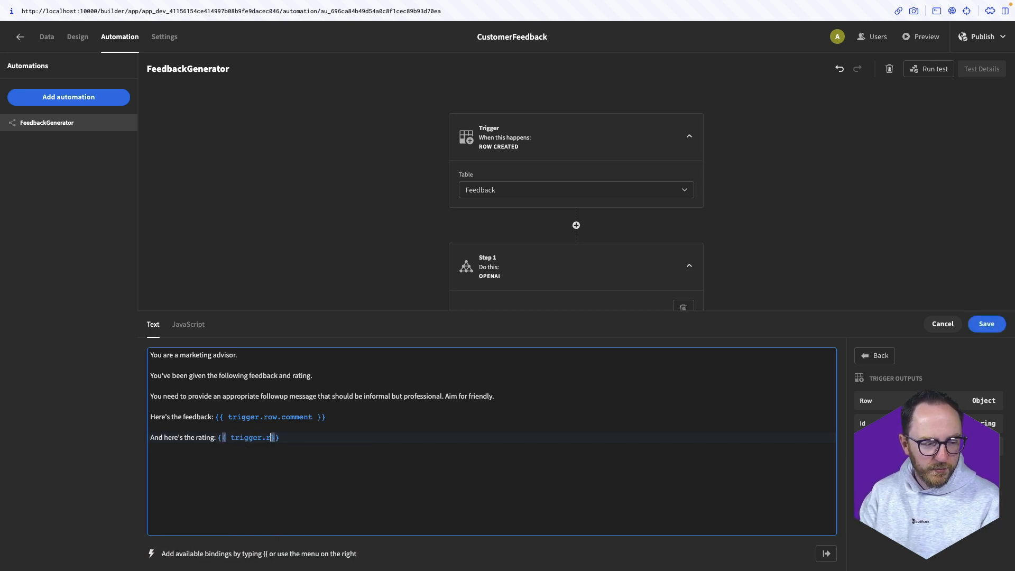
type("rating")
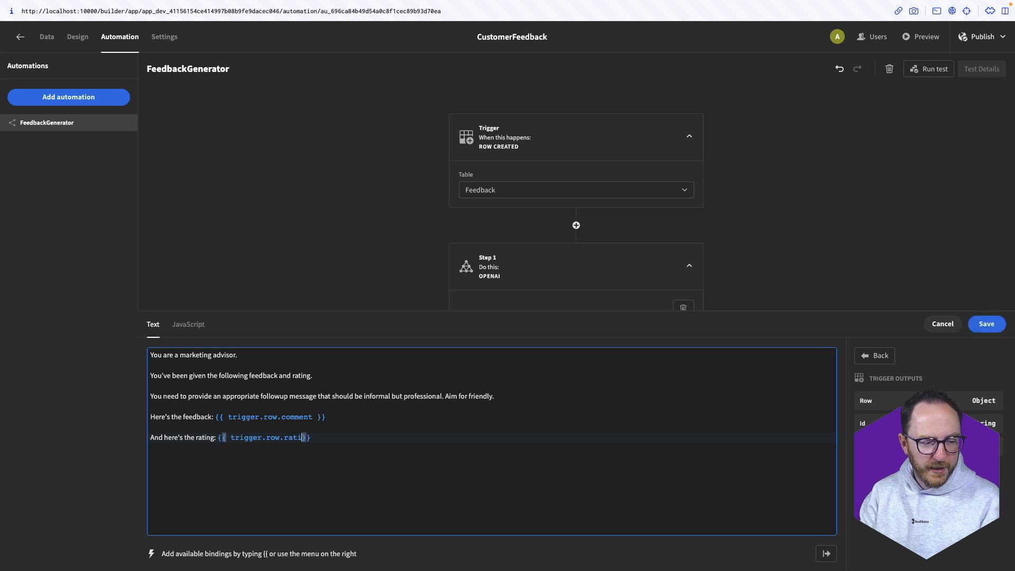
left_click(986, 323)
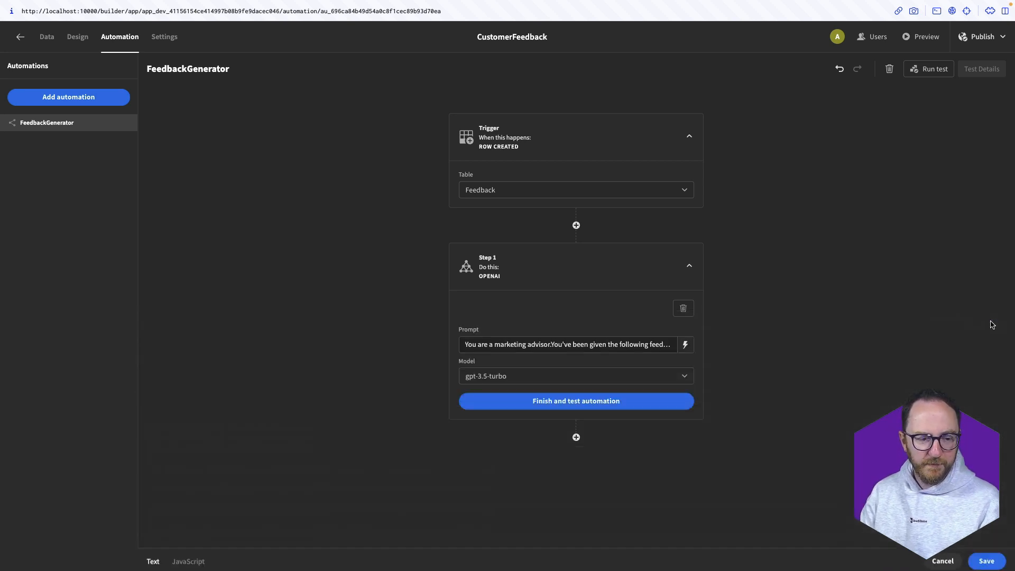
left_click(485, 382)
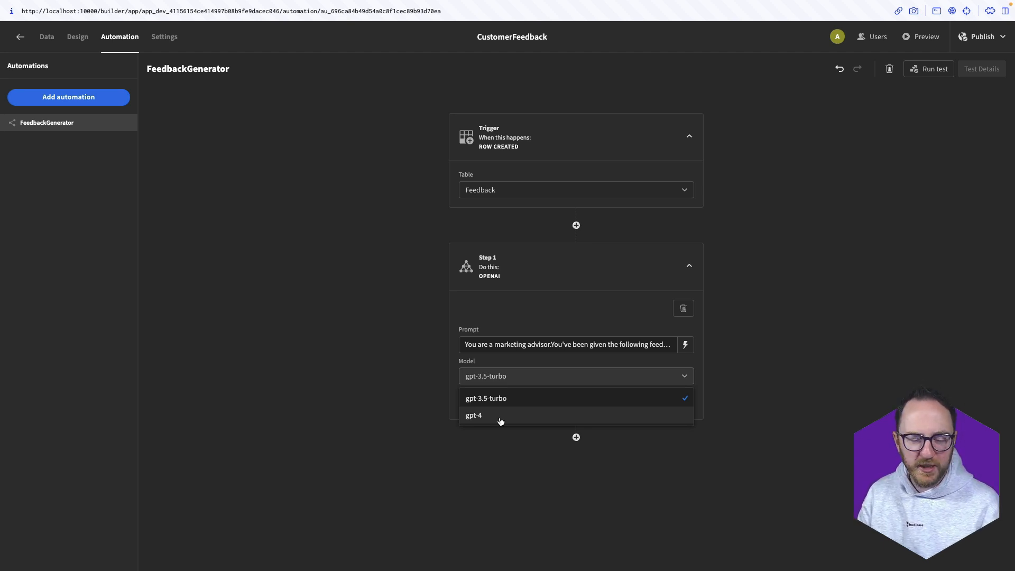
left_click(571, 439)
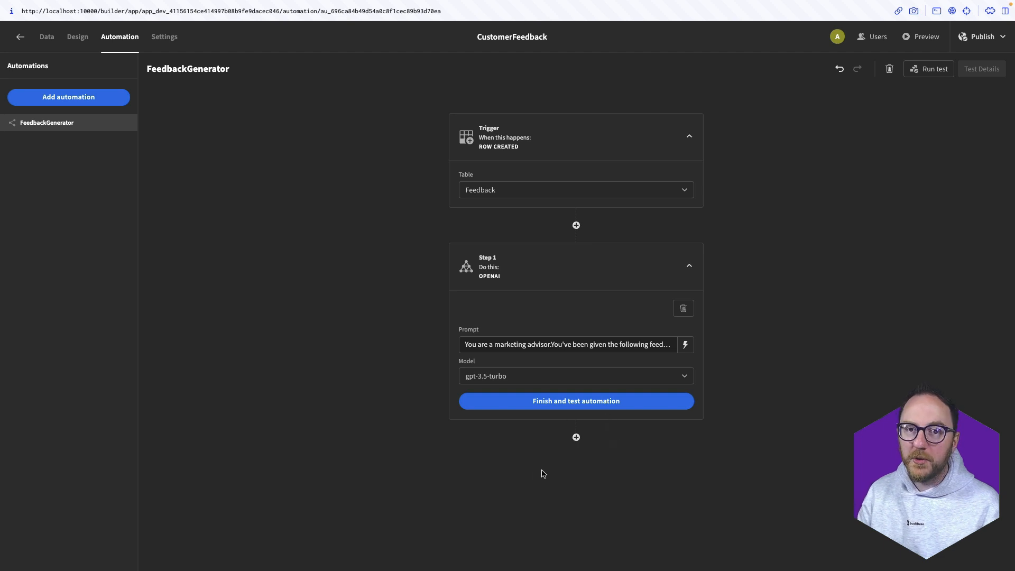
Add an Update Row step after the OpenAI step, targeting the Feedback table
left_click(577, 438)
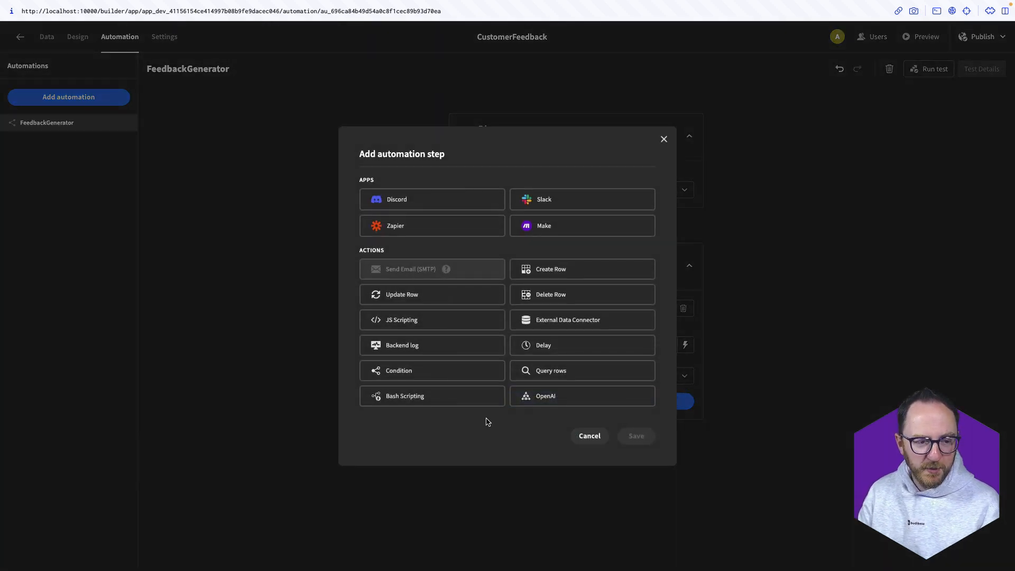
left_click(415, 296)
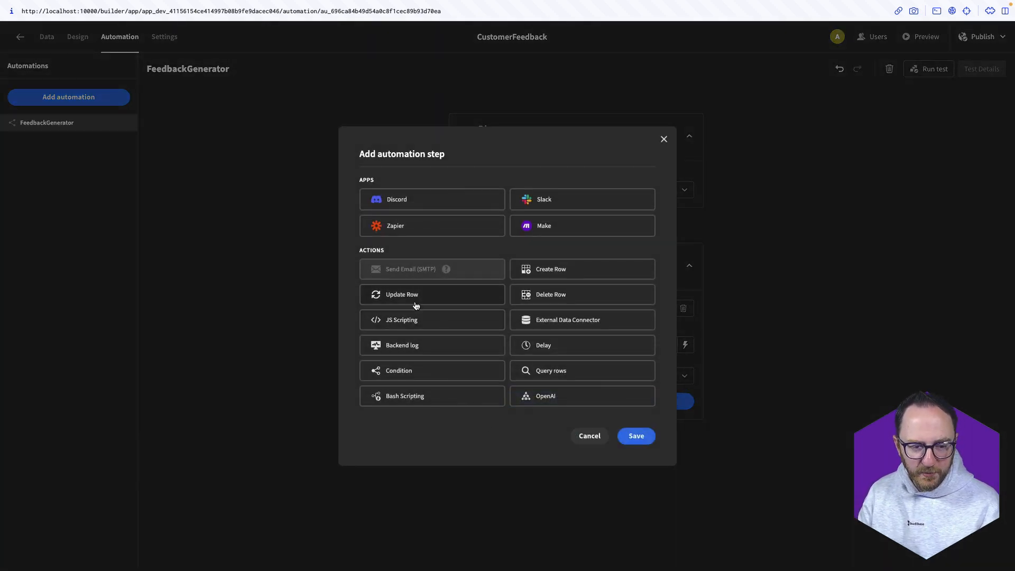
left_click(636, 436)
scroll(358, 494, "down", 2)
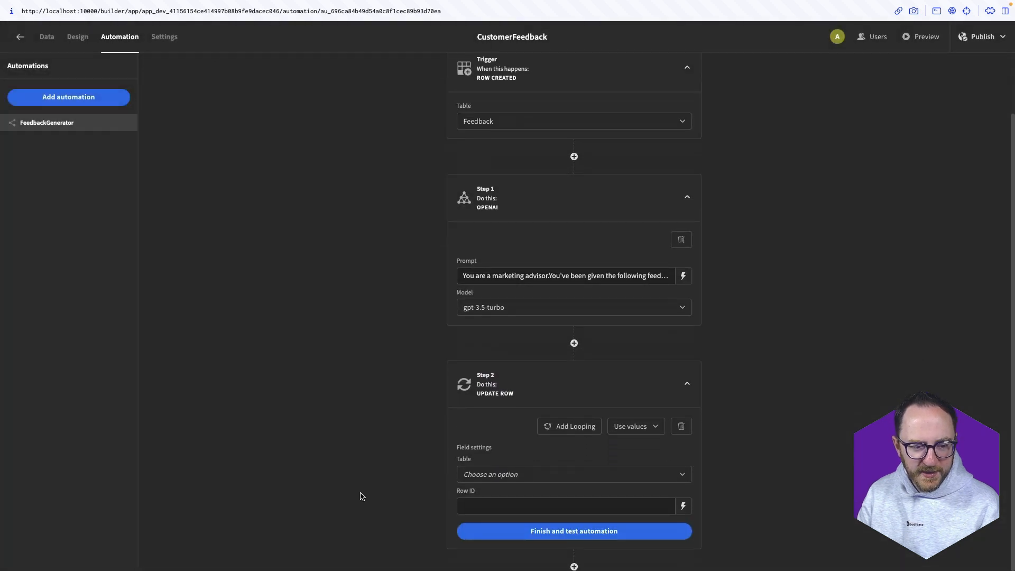
left_click(514, 476)
left_click(482, 529)
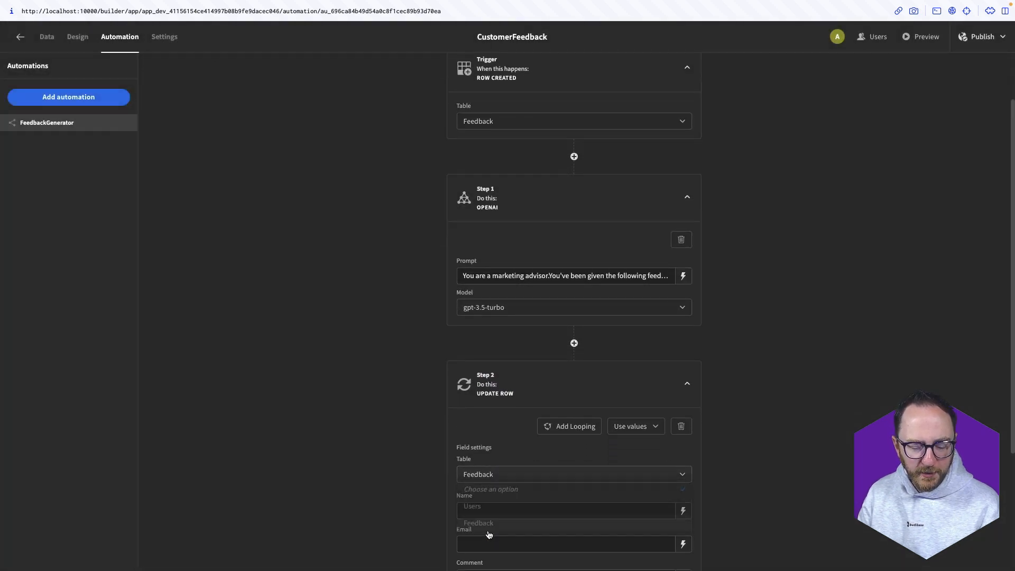
scroll(397, 512, "down", 3)
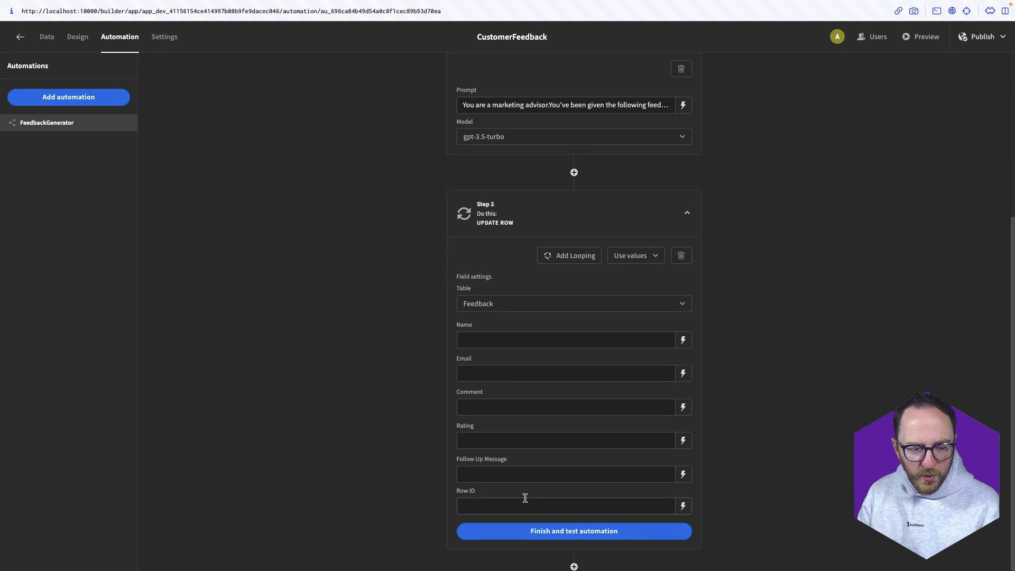
Bind Row ID to {{ trigger.id }} and Follow Up Message to {{ steps.1.response }}
left_click(654, 509)
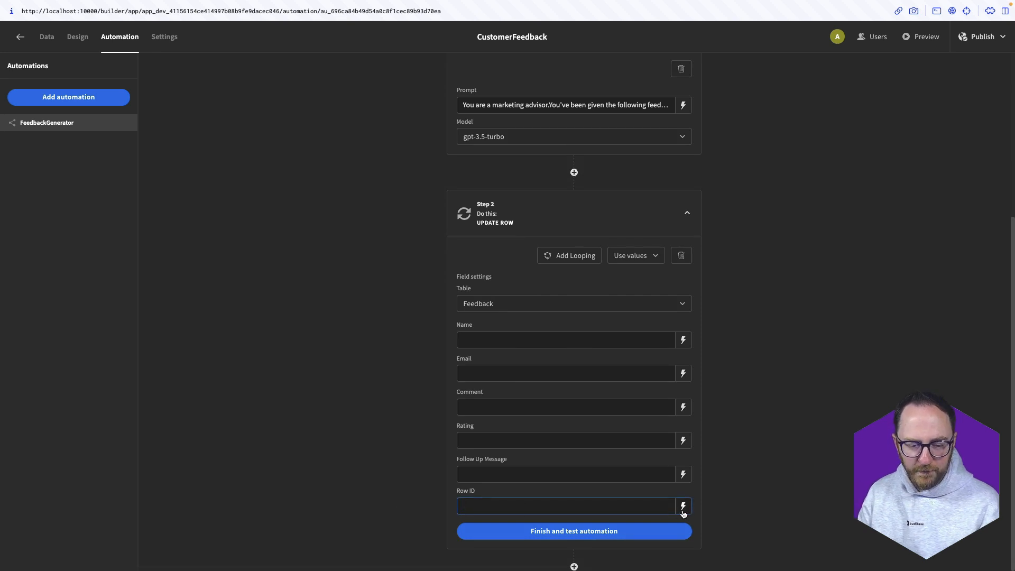
left_click(684, 508)
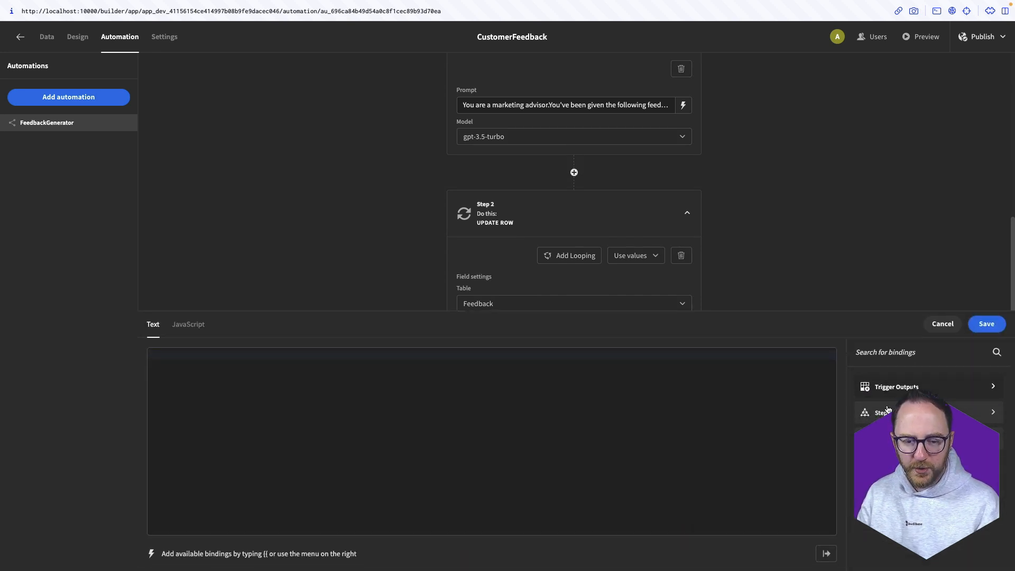
left_click(899, 387)
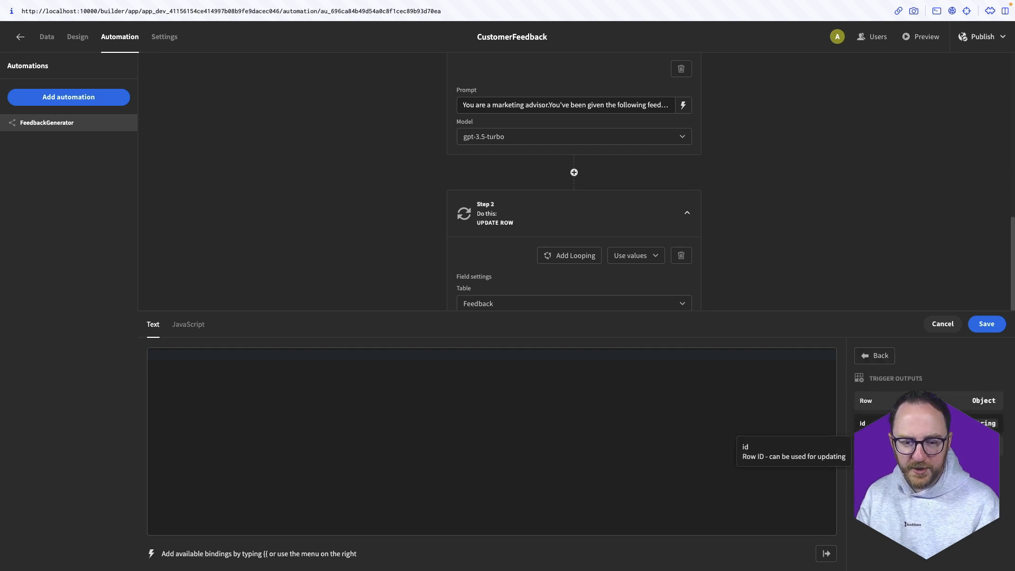
left_click(867, 423)
left_click(987, 323)
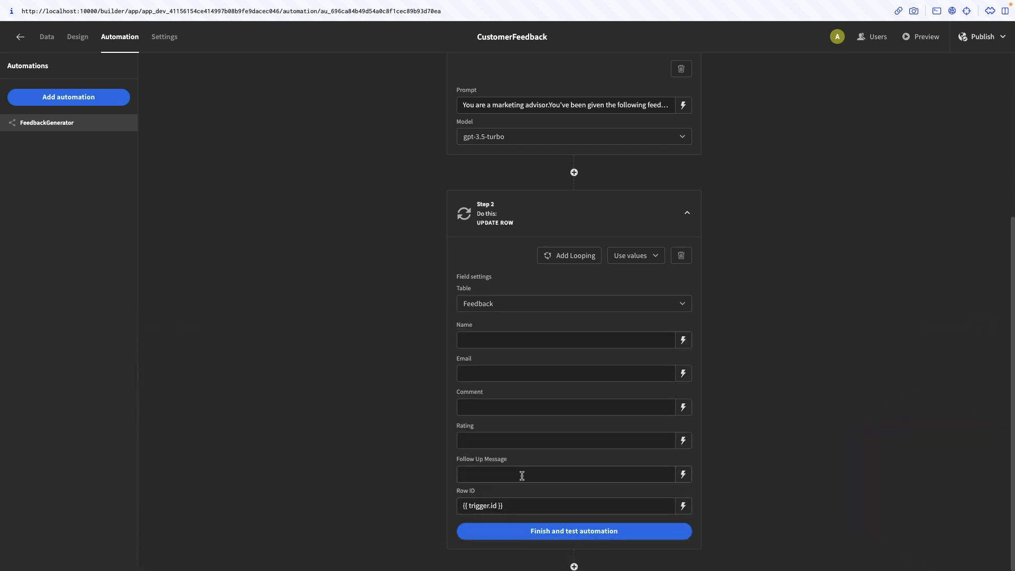
left_click(683, 474)
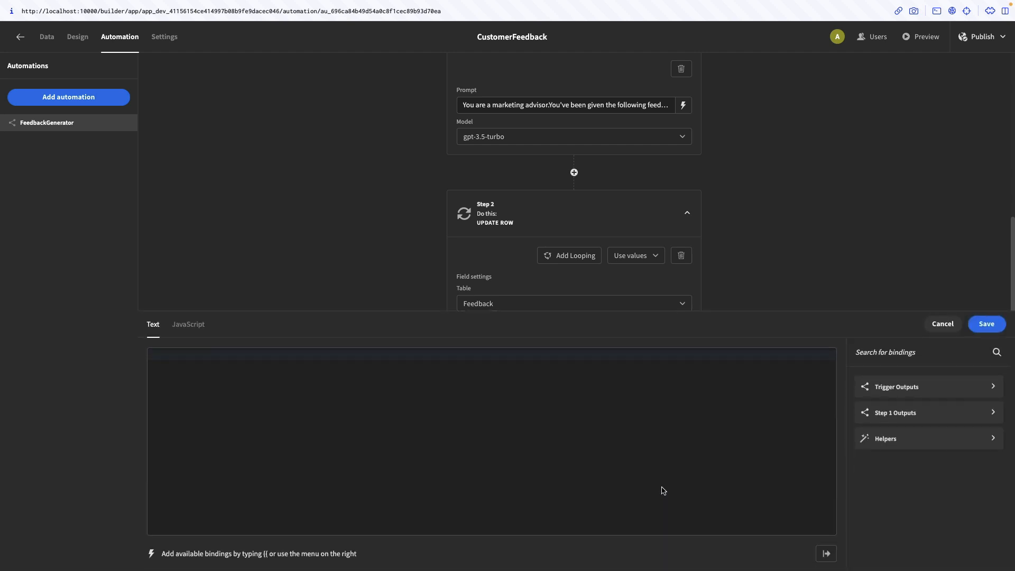
left_click(877, 413)
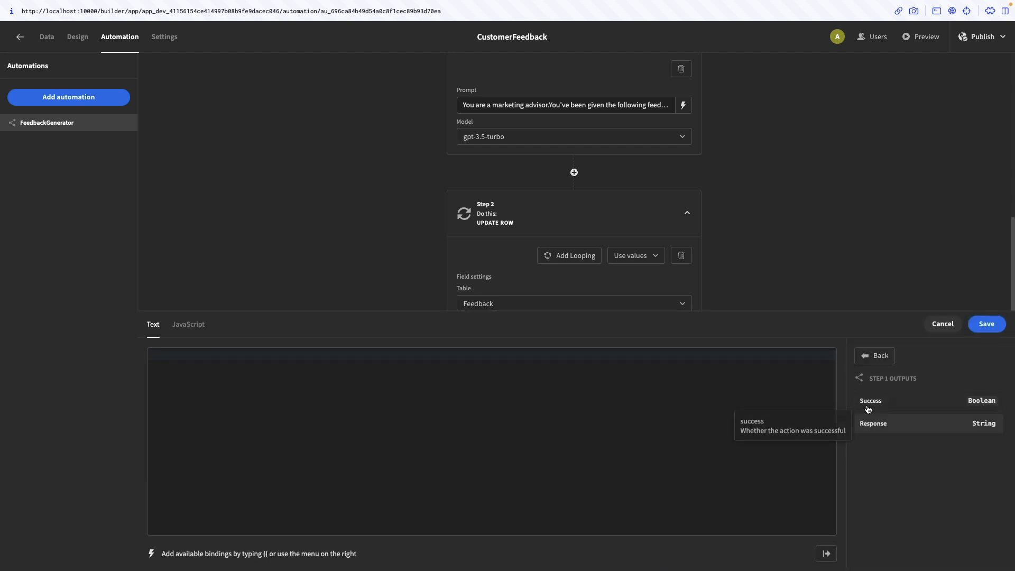
left_click(912, 429)
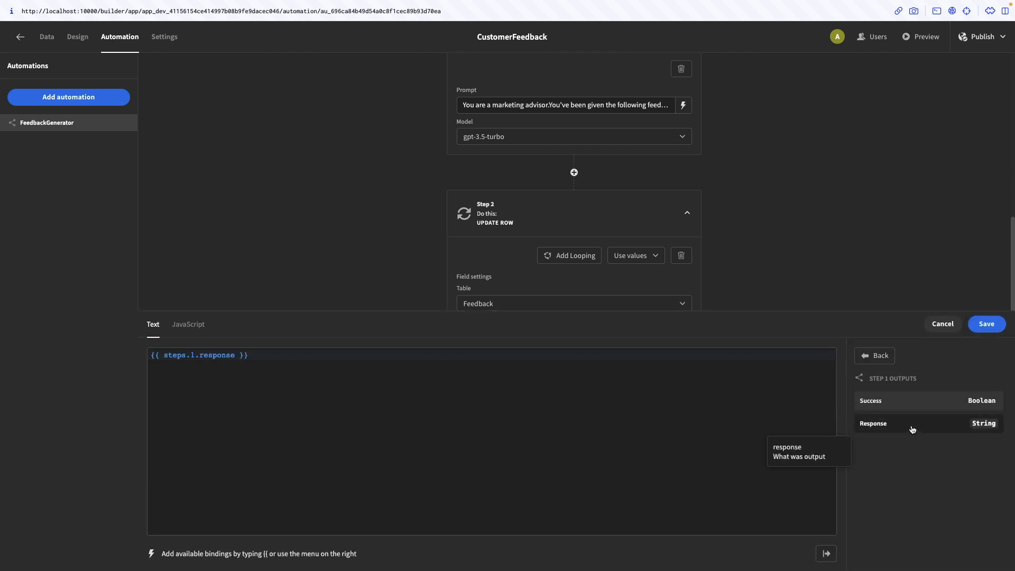
left_click(986, 326)
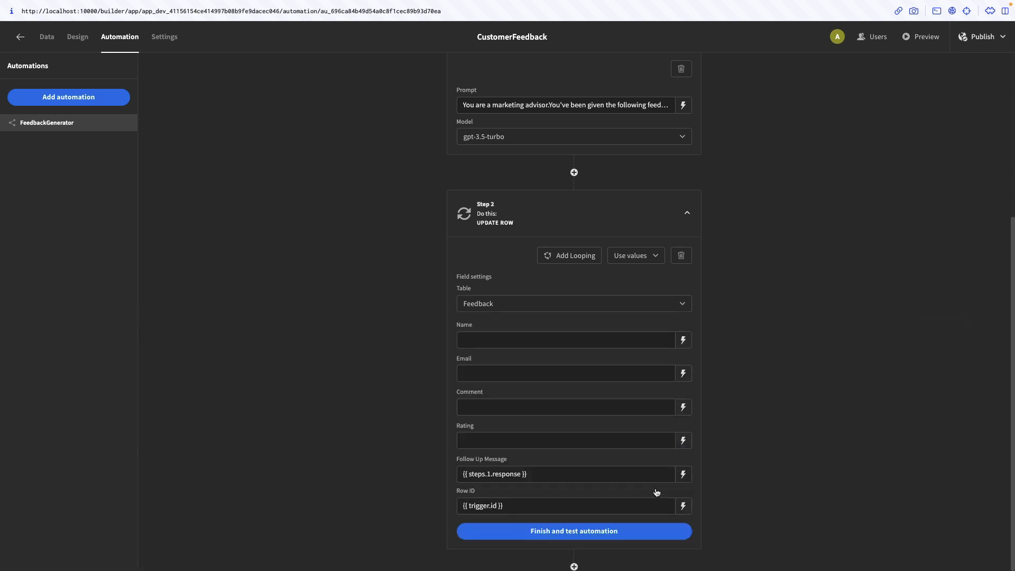
Finish the automation and test it with a Feedback row: comment 'This is great', rating 5 stars
left_click(581, 531)
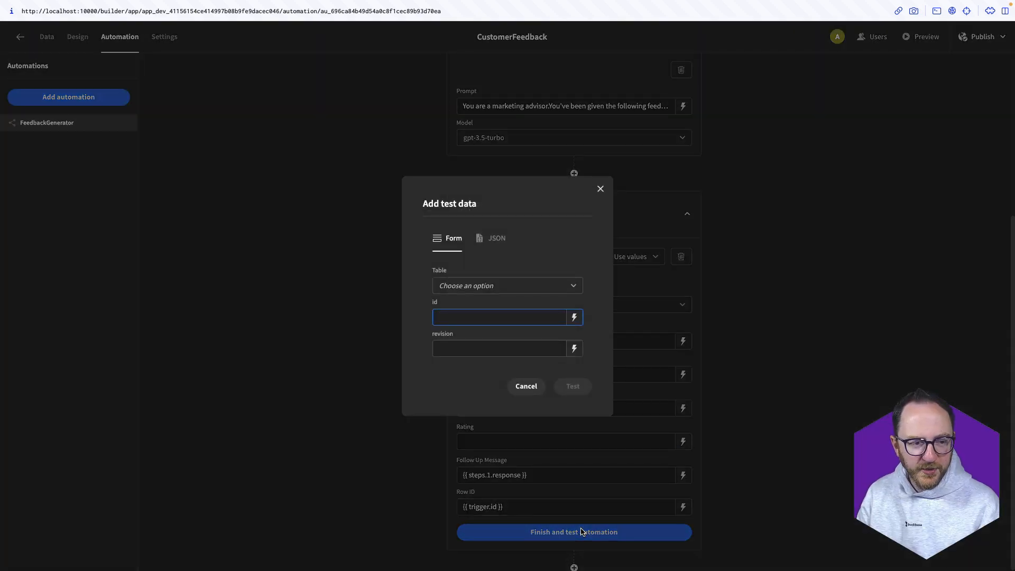
left_click(468, 290)
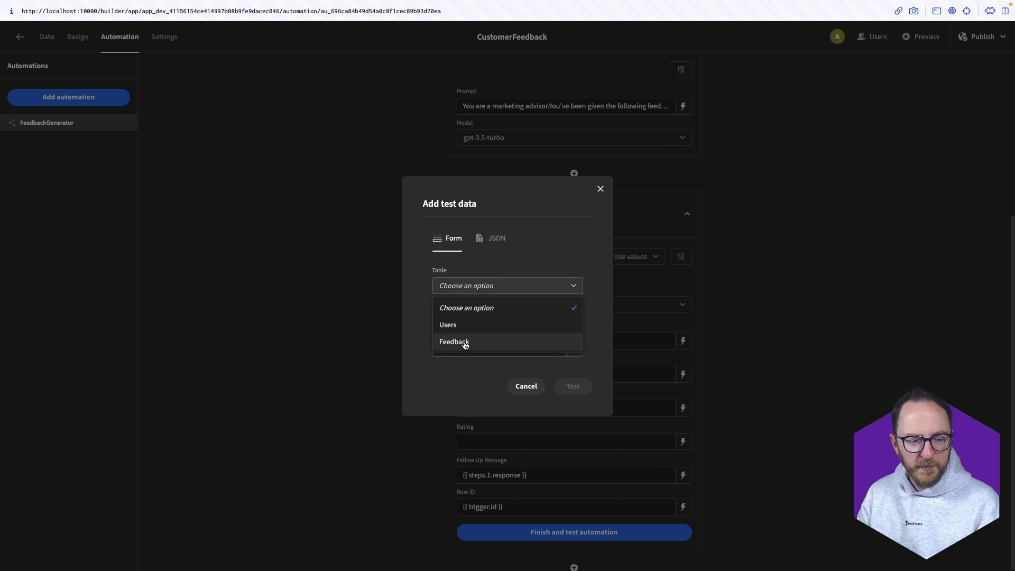
left_click(465, 343)
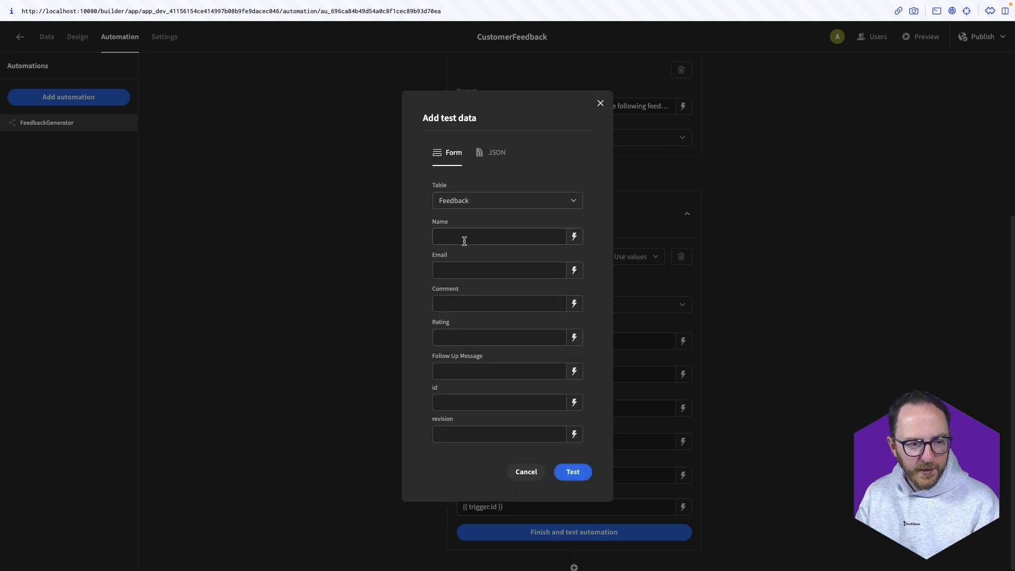
left_click(452, 304)
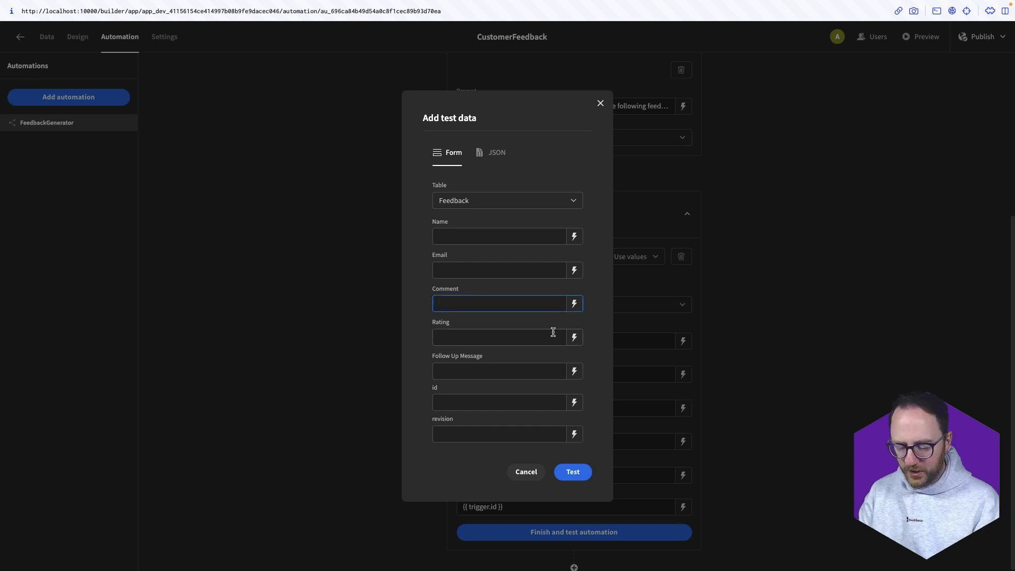
type("This is great")
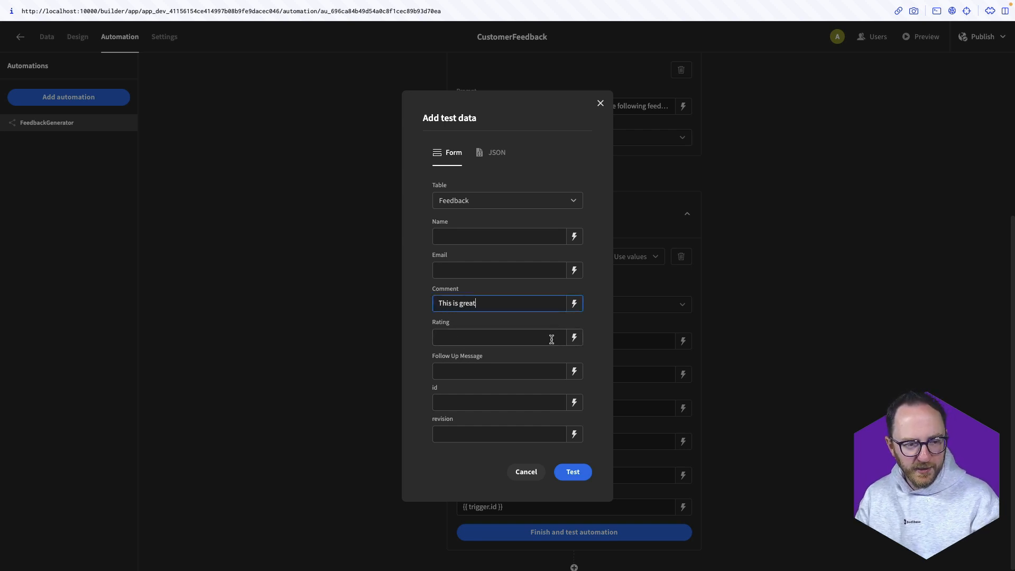
left_click(542, 340)
type("5 s")
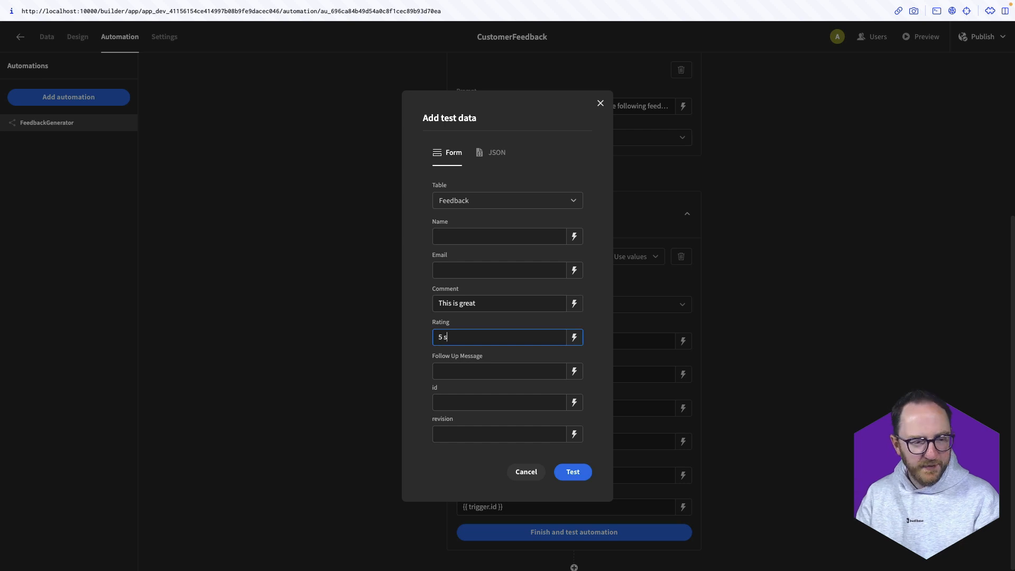
type("tars")
left_click(569, 473)
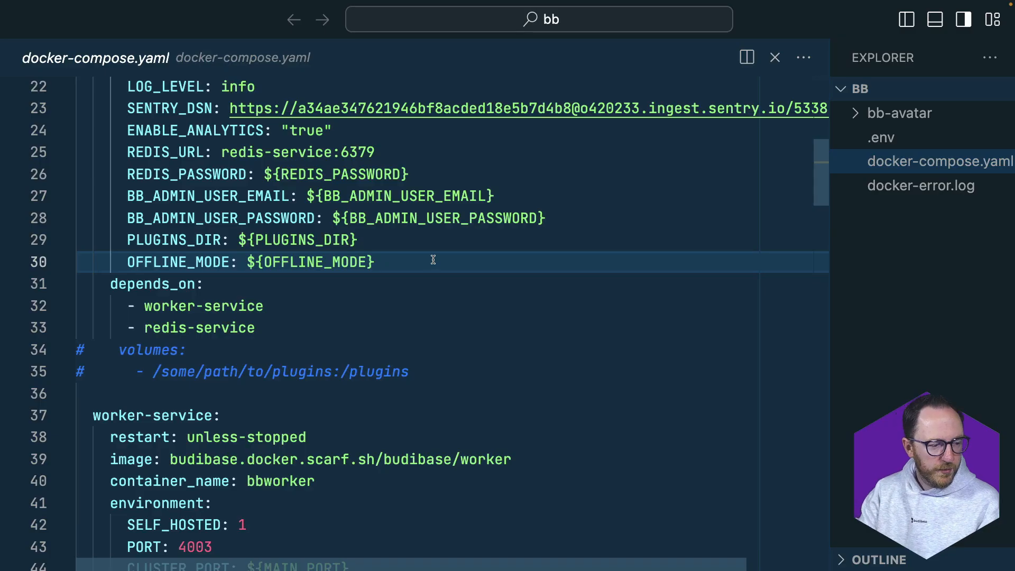
Add an OPENAI_API_KEY entry with the pasted API key after OFFLINE_MODE and save docker-compose.yaml
key("Return")
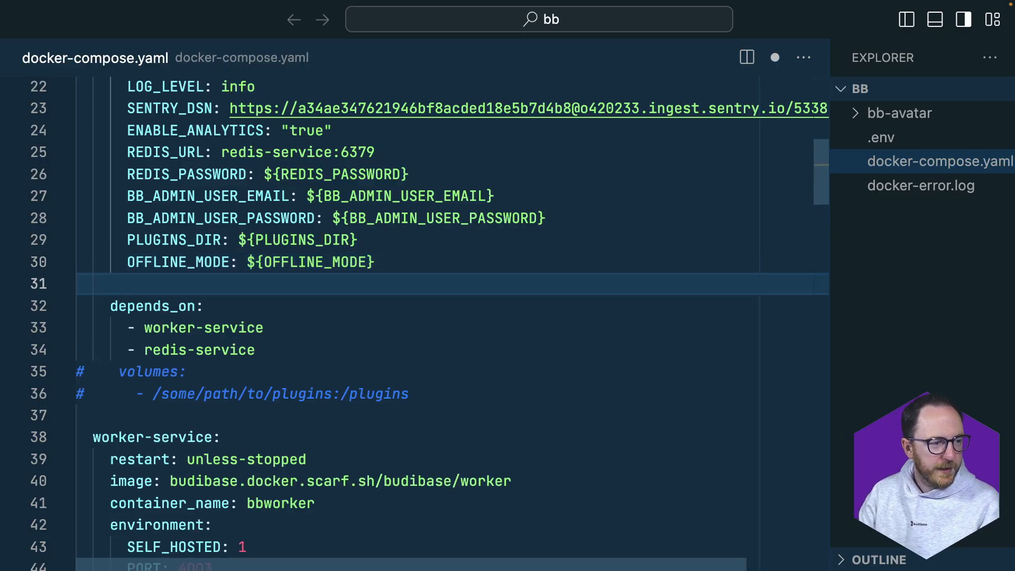
scroll(450, 317, "up", 6)
scroll(429, 324, "down", 5)
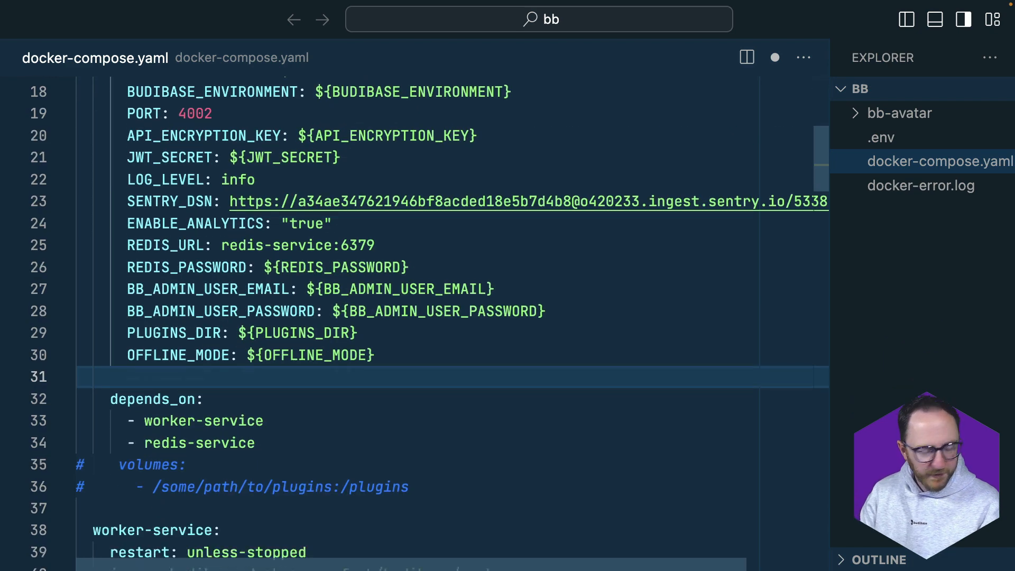
type("OPEN_AI_API")
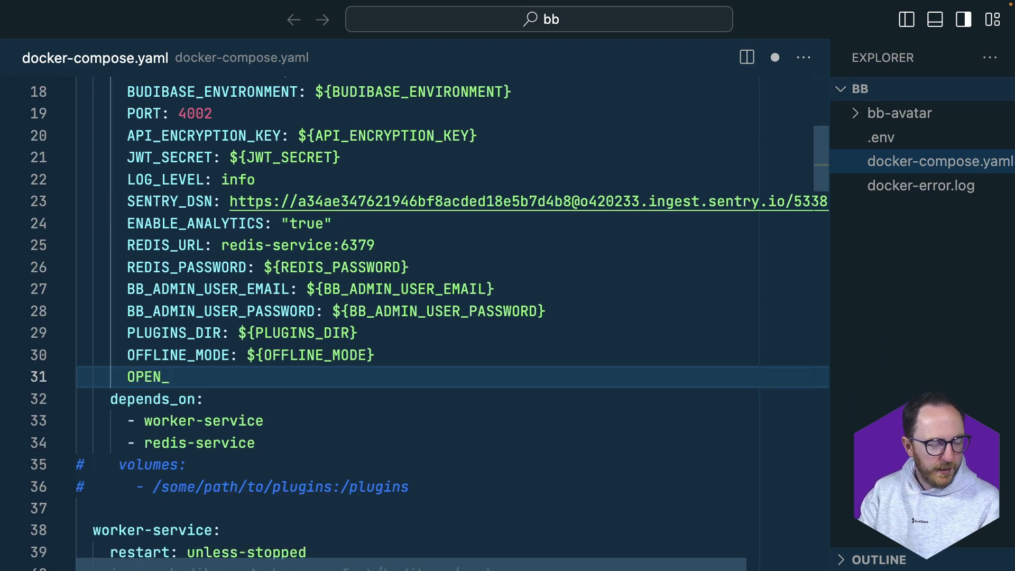
left_click(171, 377)
key("BackSpace")
key("End")
type("_KEY: \"")
key("ctrl+v")
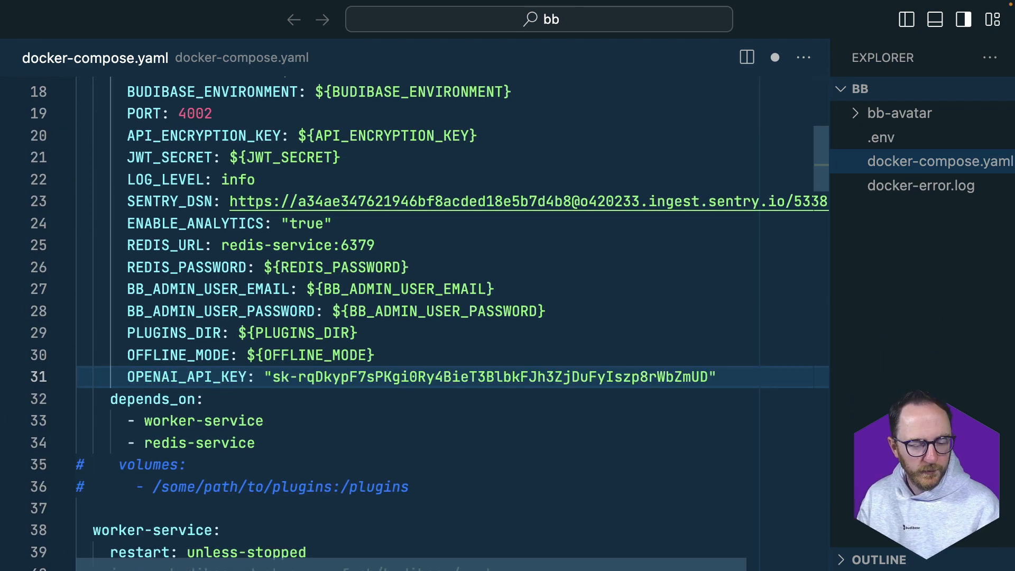
key("ctrl+s")
key("super+Tab")
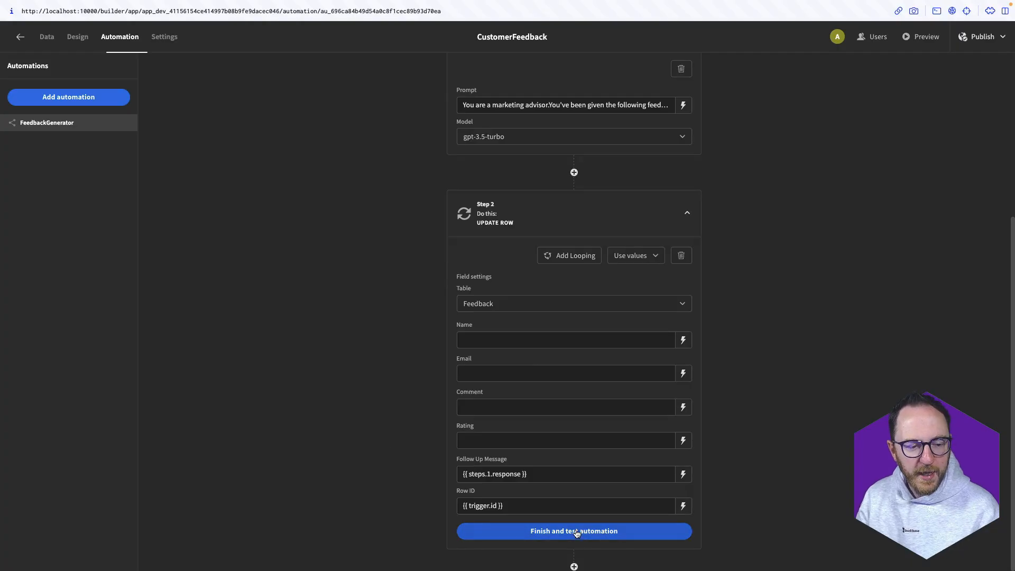
Rerun the automation test with the same sample data and check the update step's output and input
left_click(575, 531)
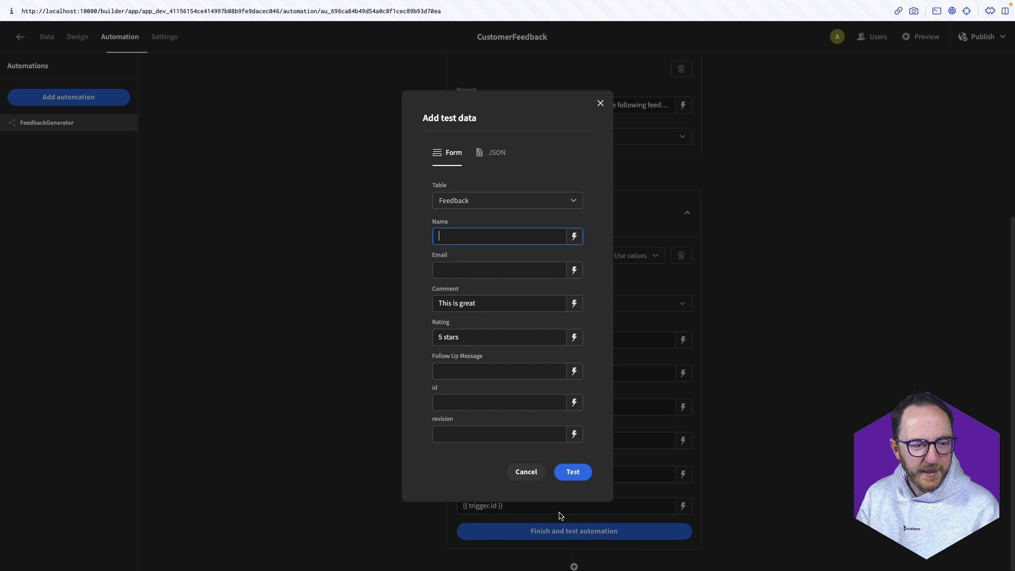
left_click(574, 480)
left_click(828, 291)
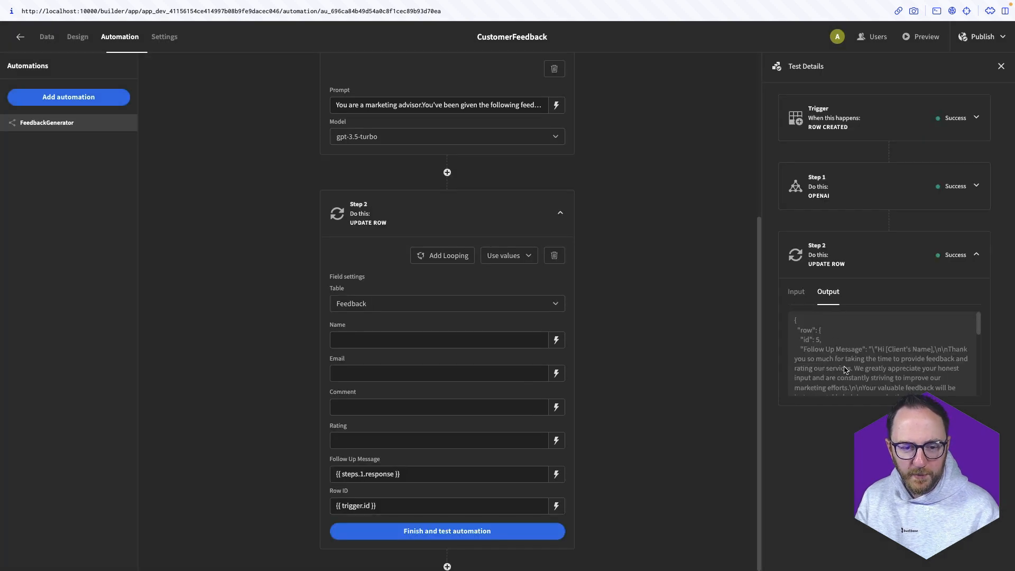
scroll(844, 370, "down", 1)
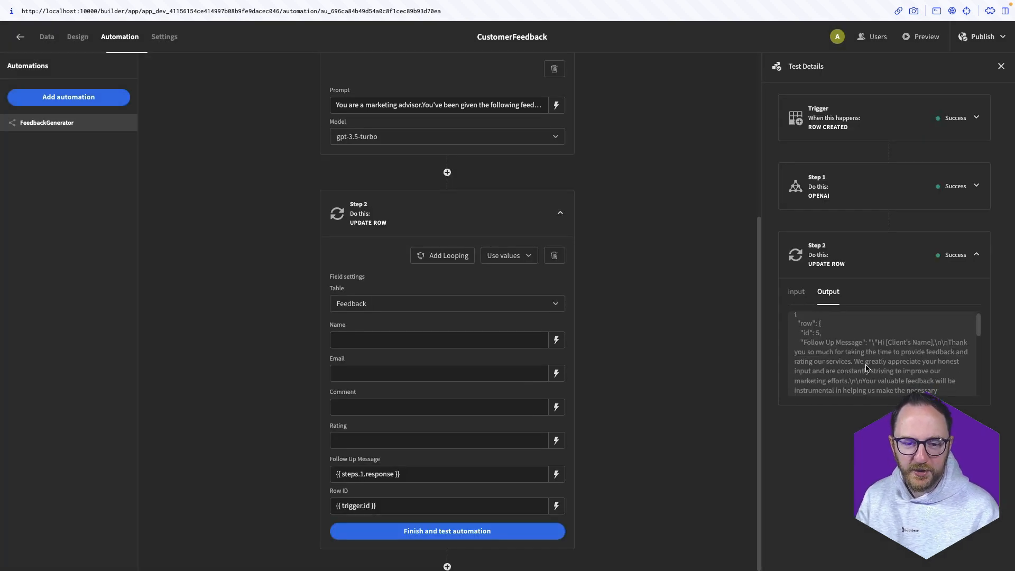
scroll(919, 366, "down", 3)
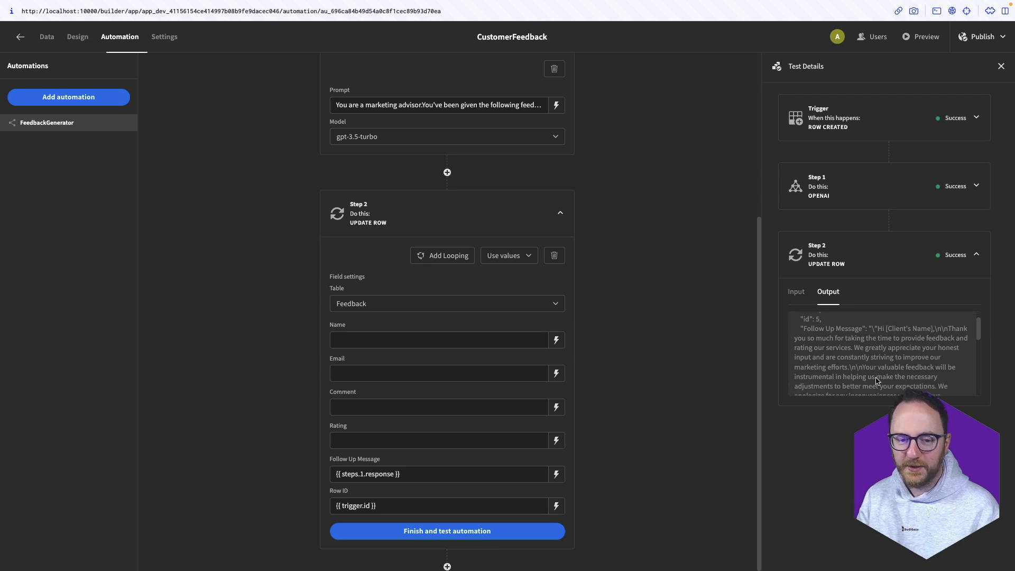
scroll(877, 381, "up", 1)
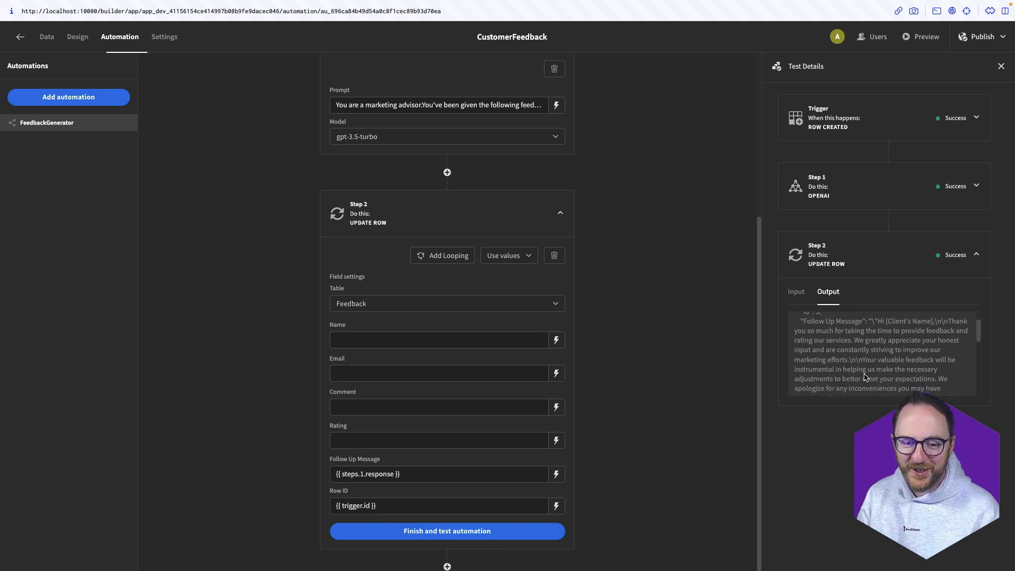
scroll(846, 375, "down", 10)
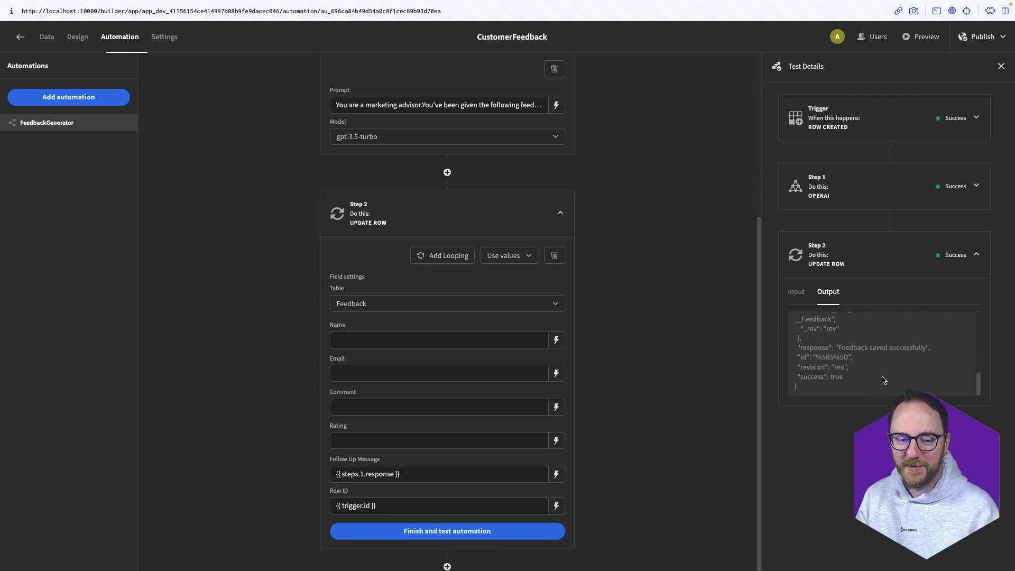
scroll(882, 380, "up", 10)
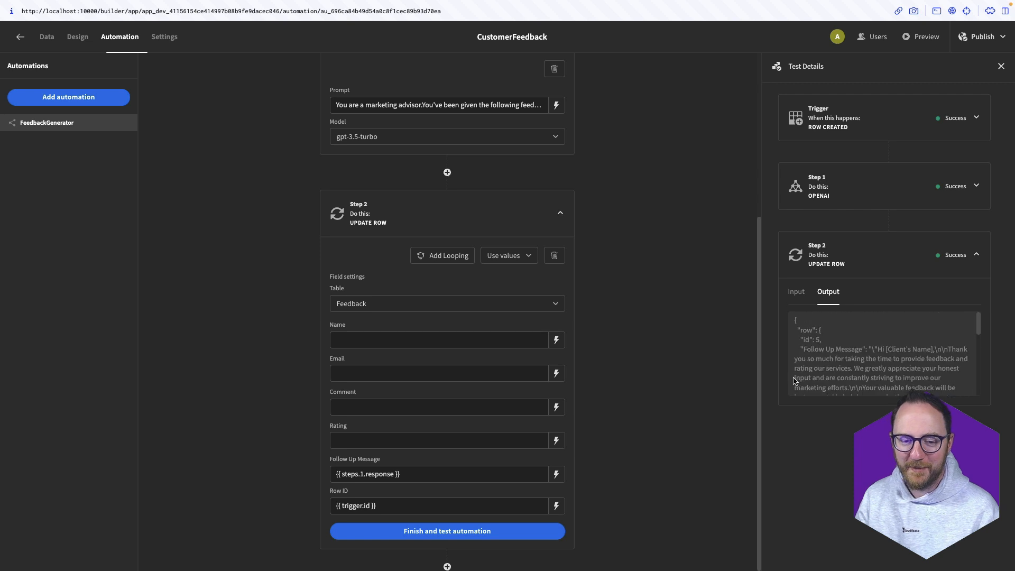
left_click(790, 294)
scroll(404, 494, "up", 5)
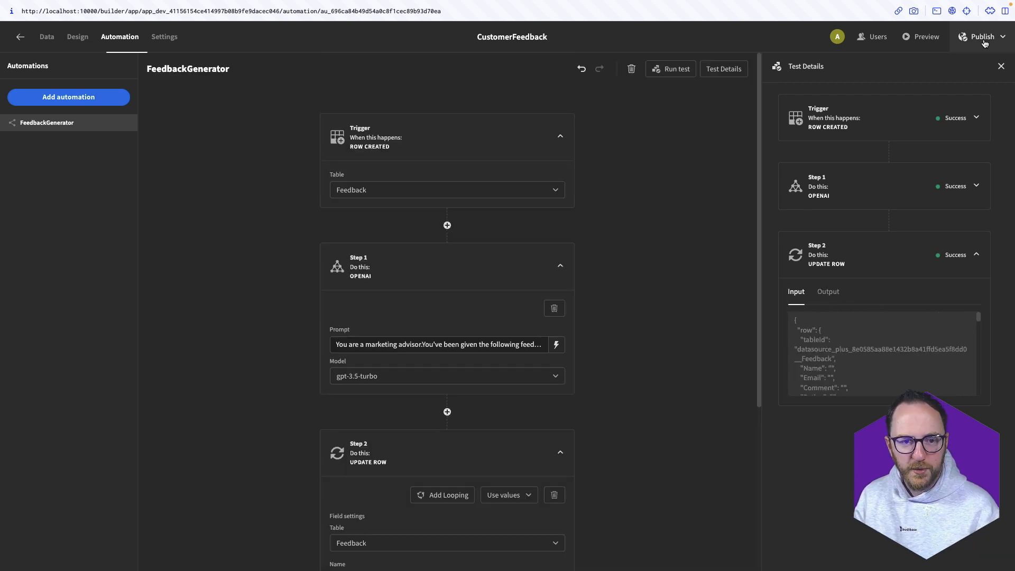
Publish the app and open its live /customerfeedback page
left_click(984, 40)
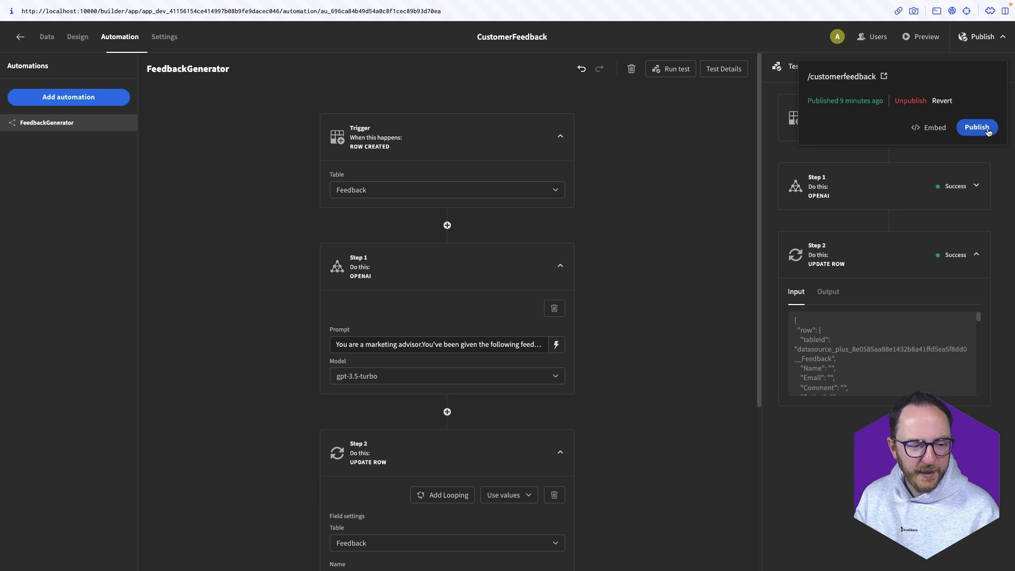
left_click(989, 132)
left_click(851, 80)
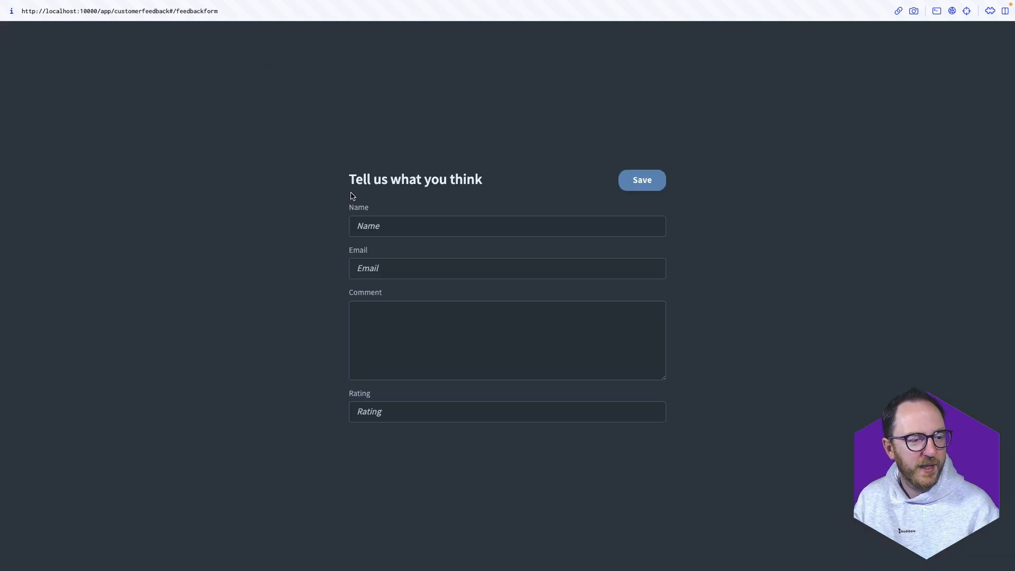
Submit feedback with the customer's name and e-mail, a too-dark colour comment, and rating 4.5
left_click(387, 225)
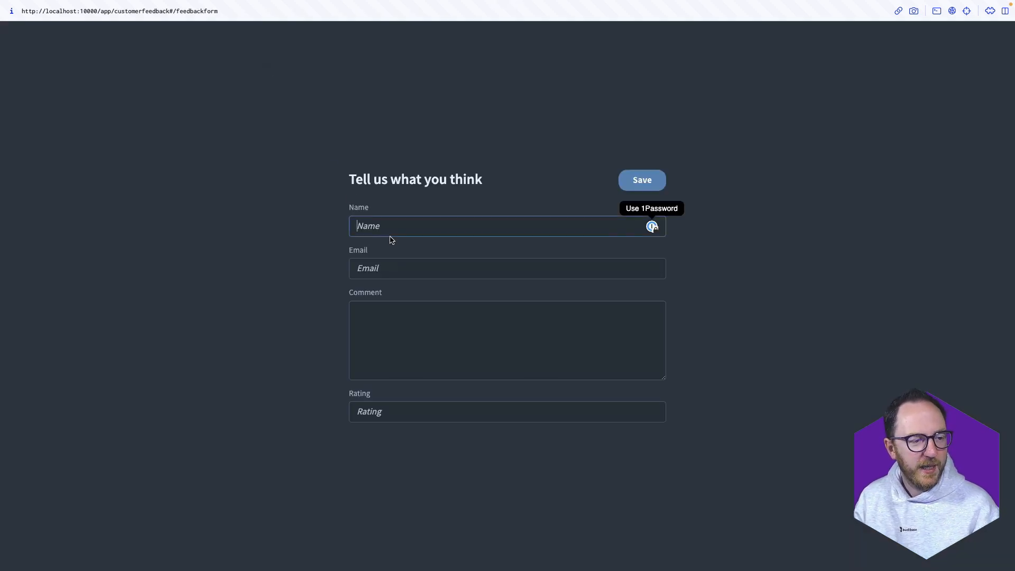
type("John")
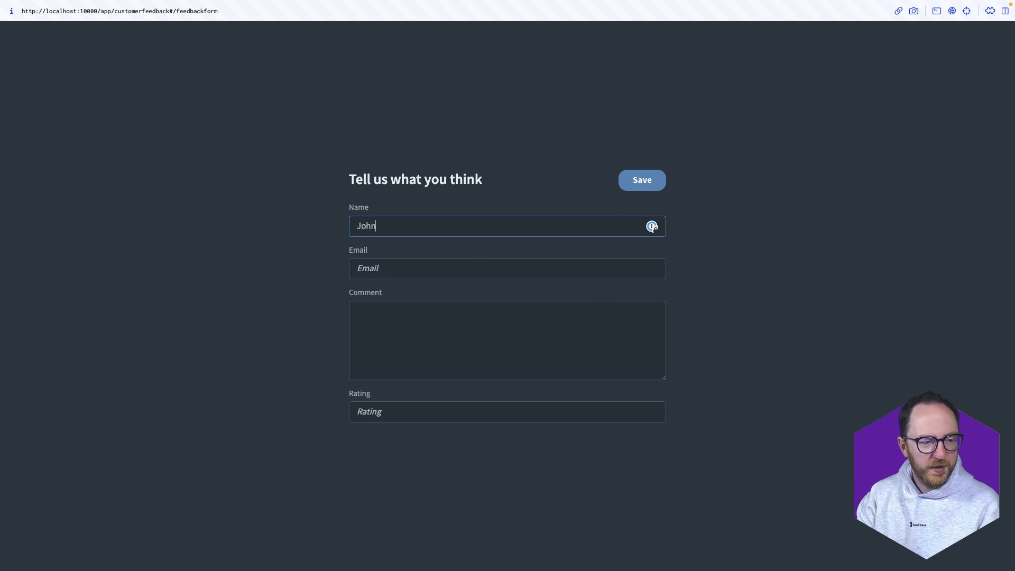
key("Tab")
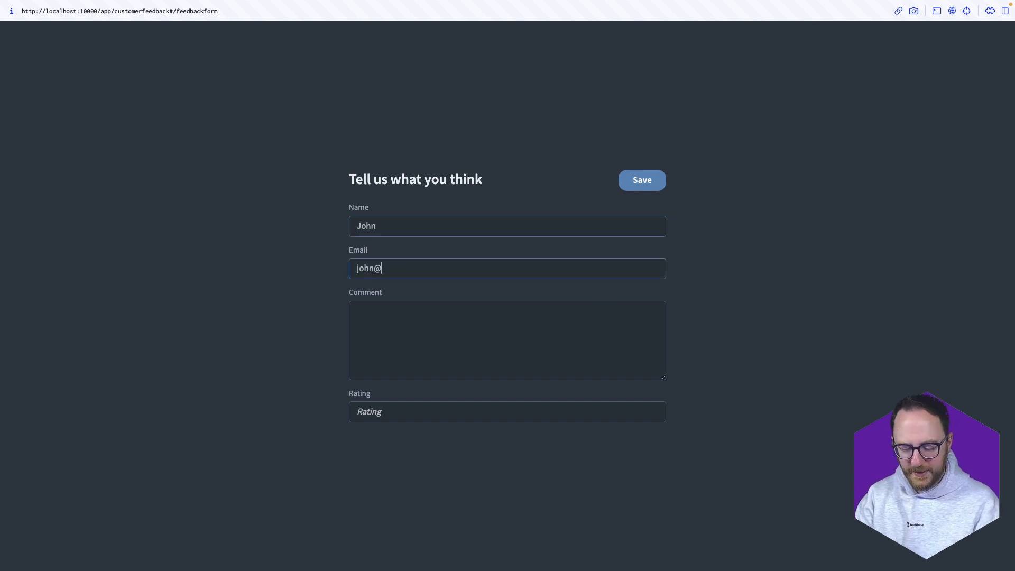
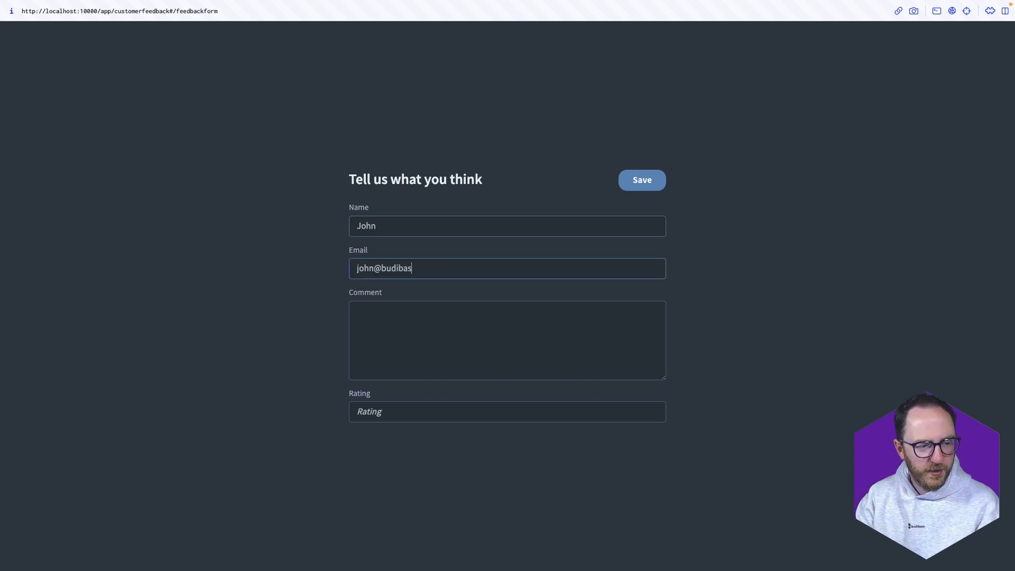
key("Tab")
type("I")
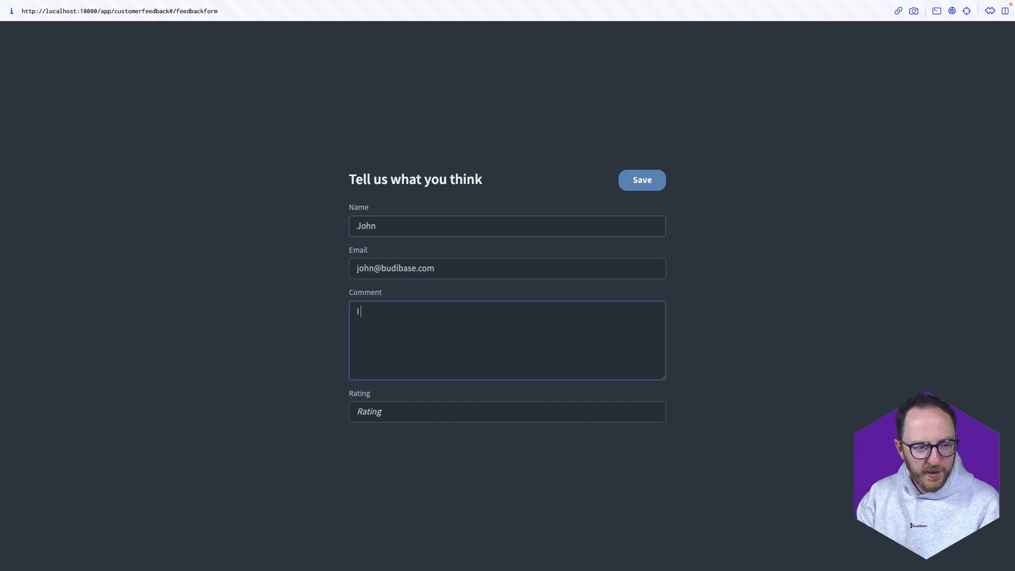
type(" really like this but I ")
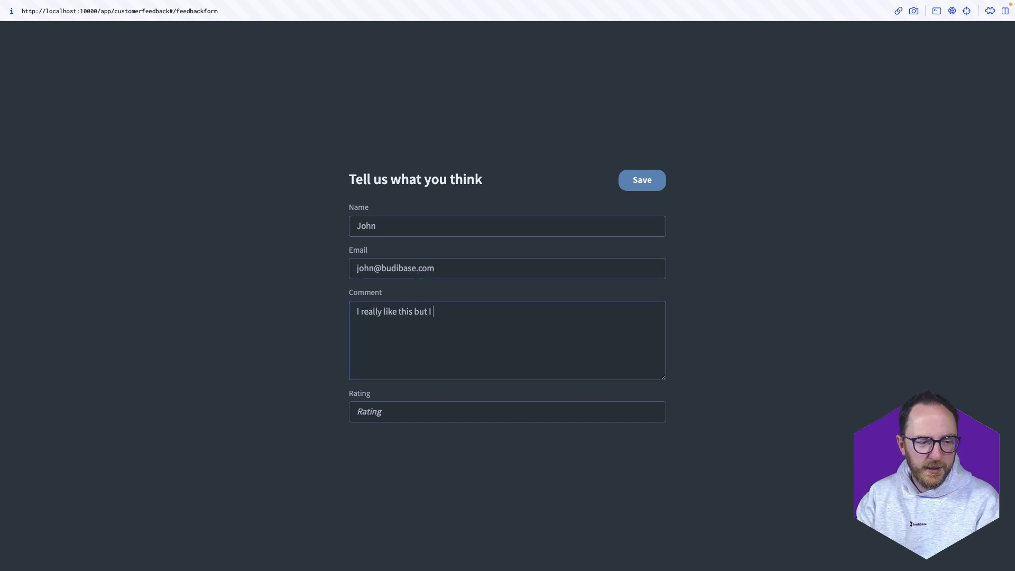
type("thought that the co")
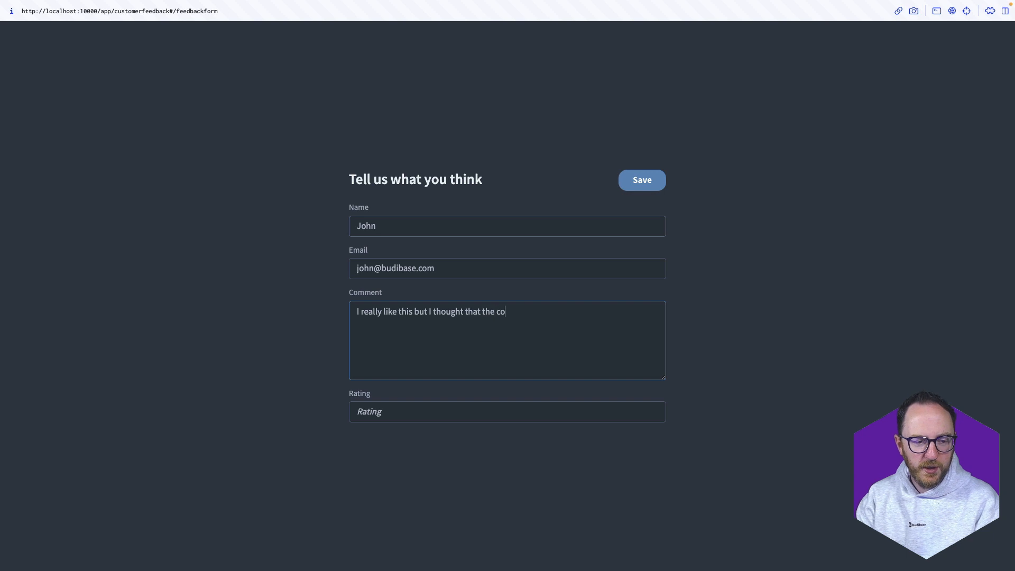
type("lour was too da")
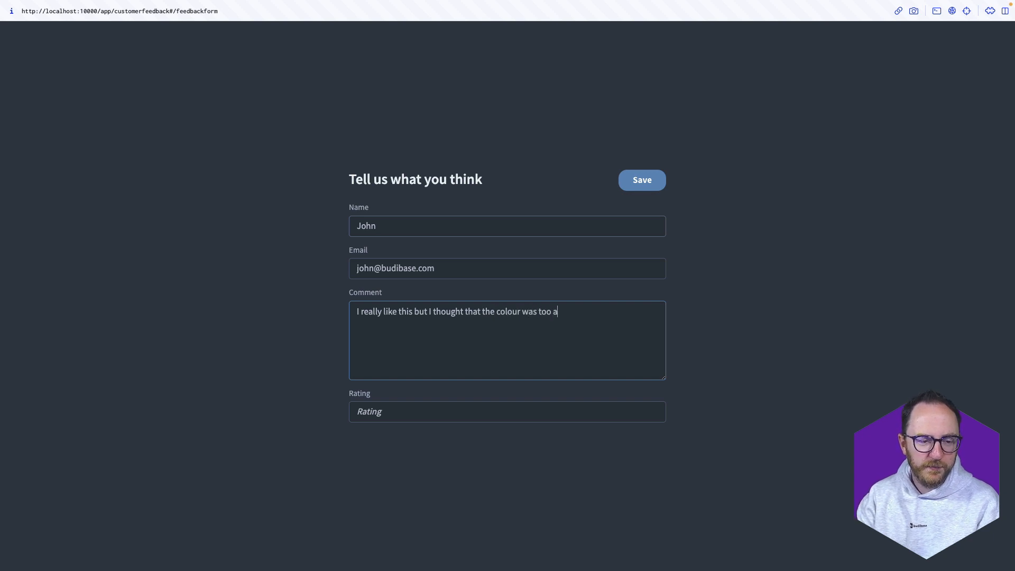
key("BackSpace")
type("dark - I li")
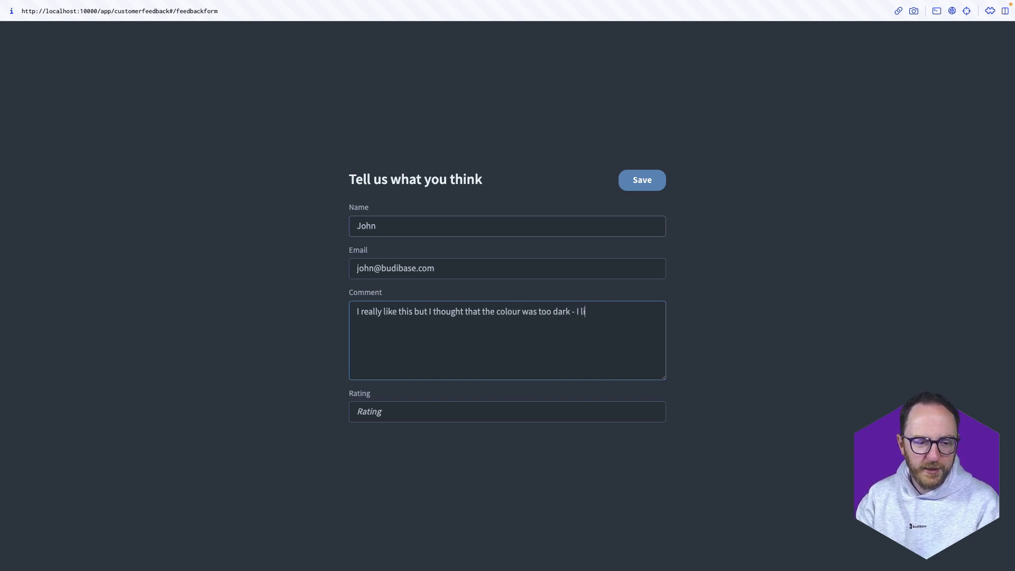
type("ke it brighter")
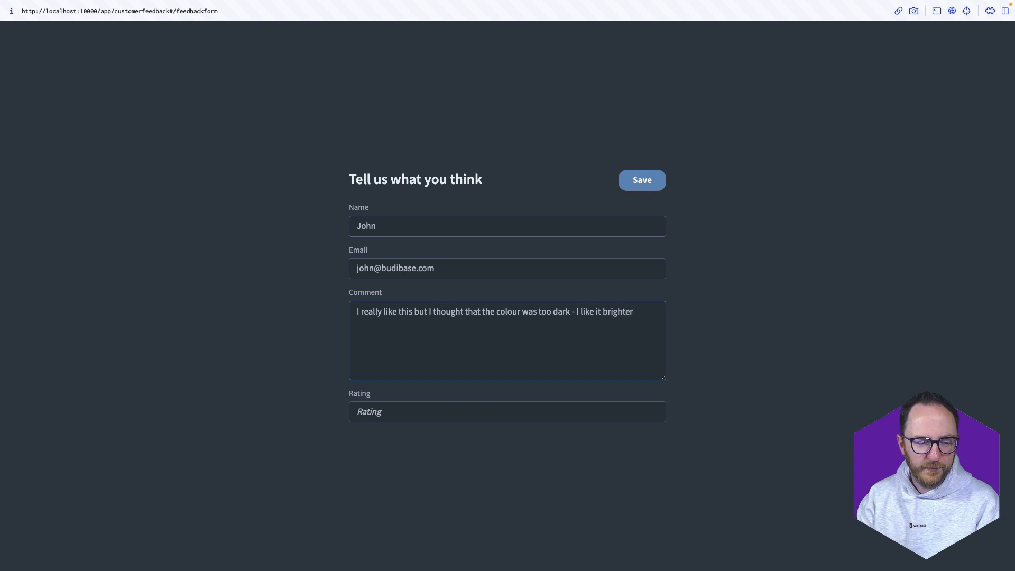
key("Tab")
type("4.5")
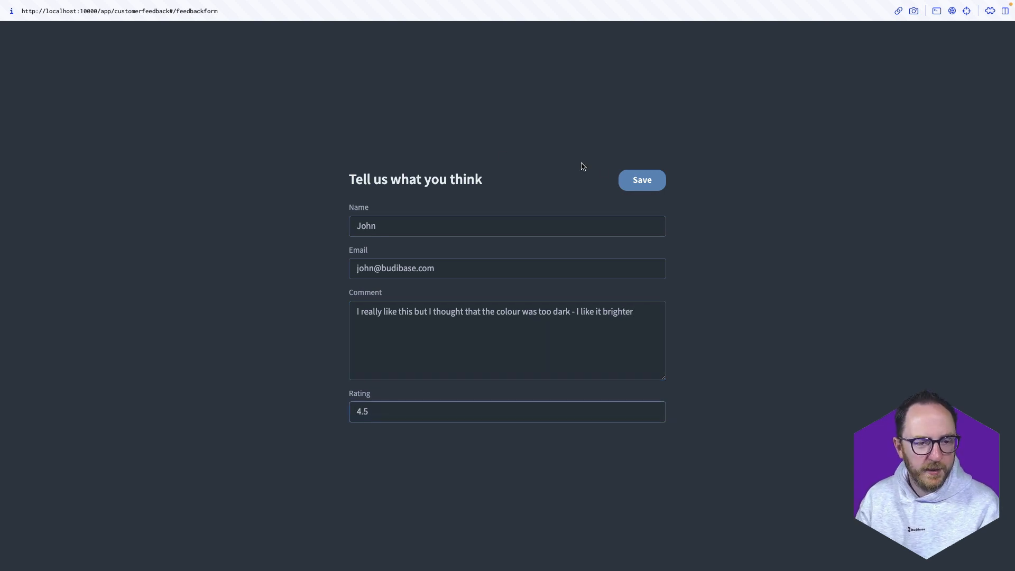
left_click(639, 186)
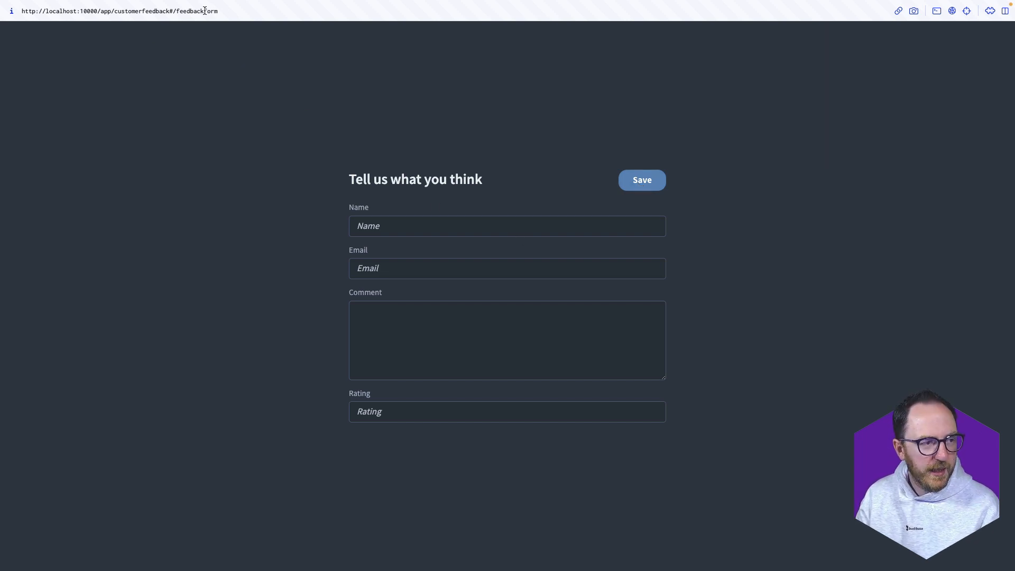
left_click_drag(205, 11, 259, 19)
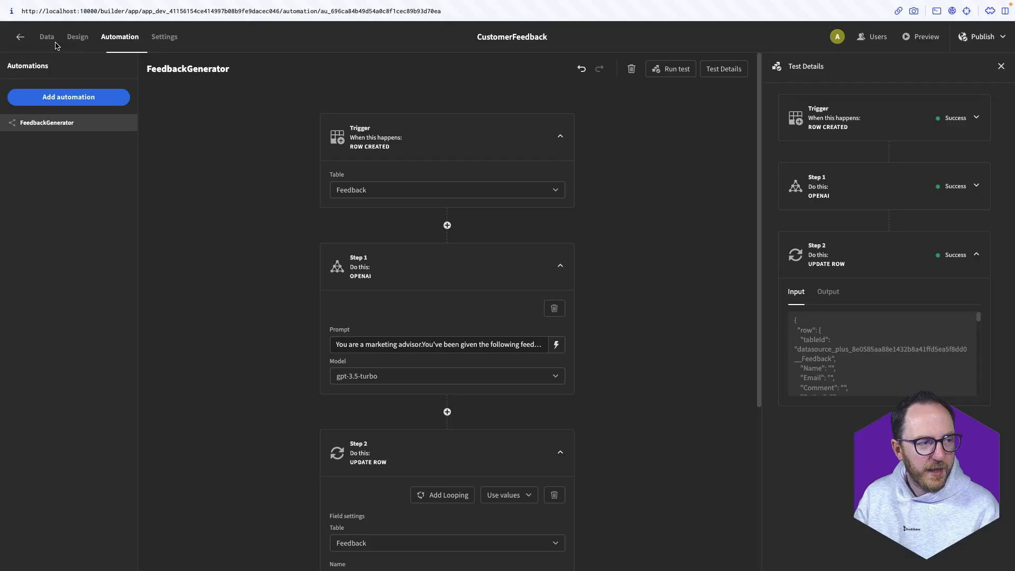
Change the Feedback table's Follow Up Message column type to Long Form Text
left_click(47, 36)
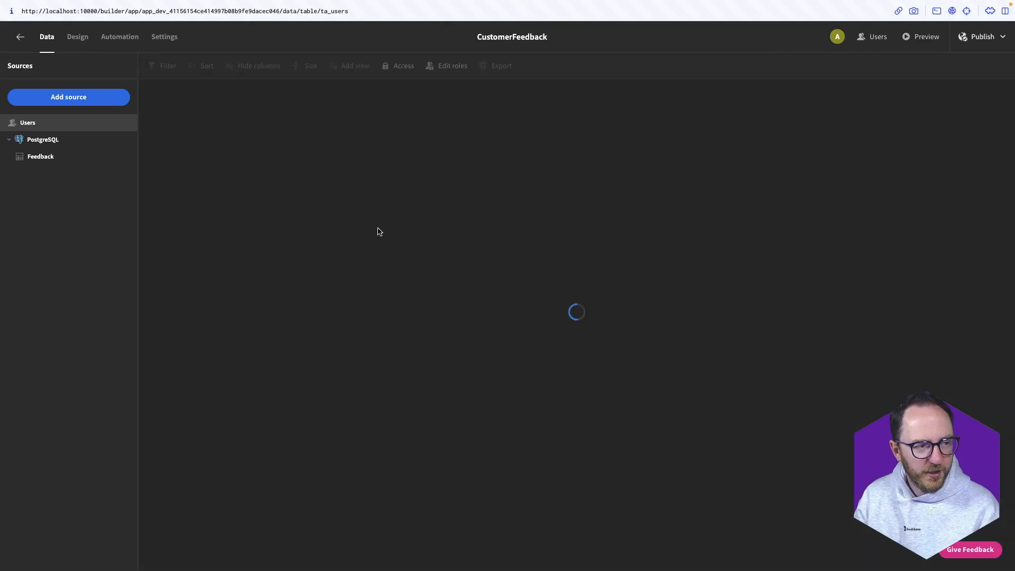
left_click(50, 161)
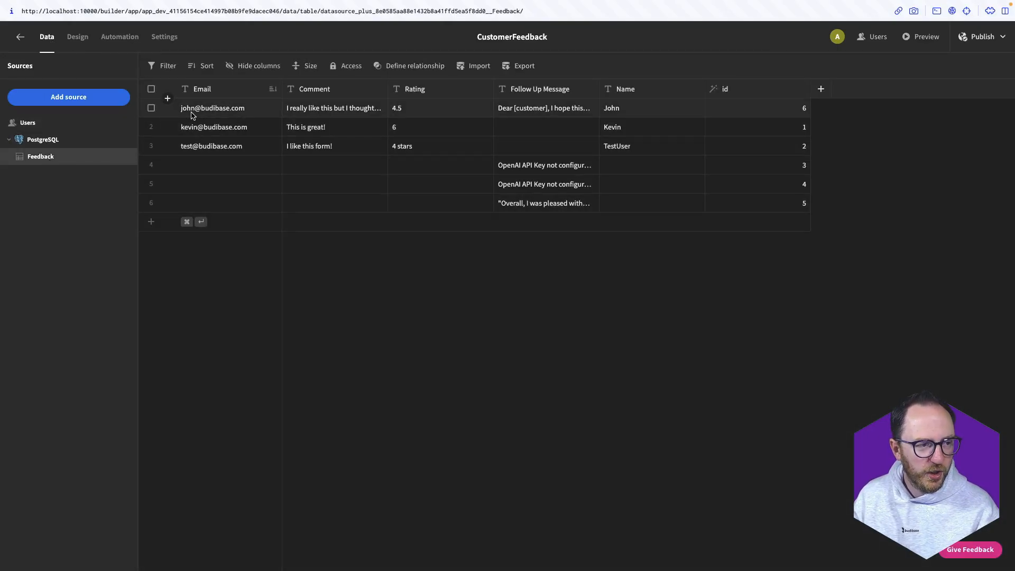
left_click(553, 107)
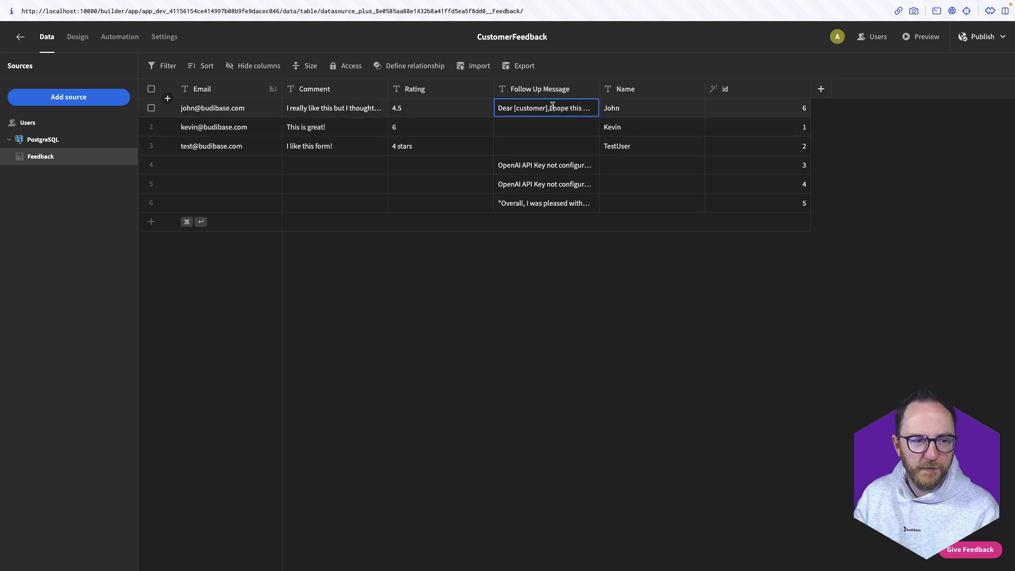
triple_click(553, 106)
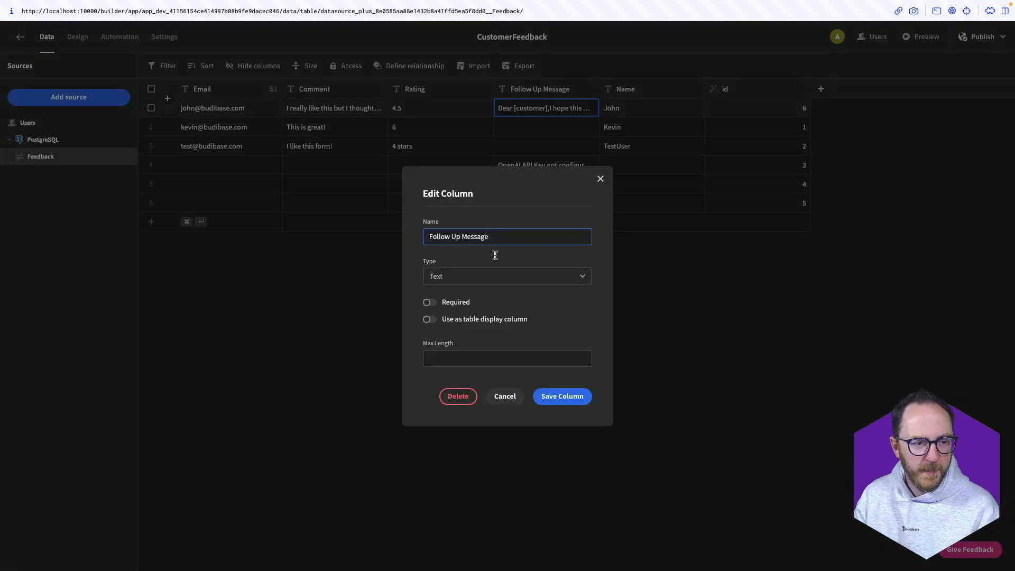
left_click(517, 276)
left_click(470, 350)
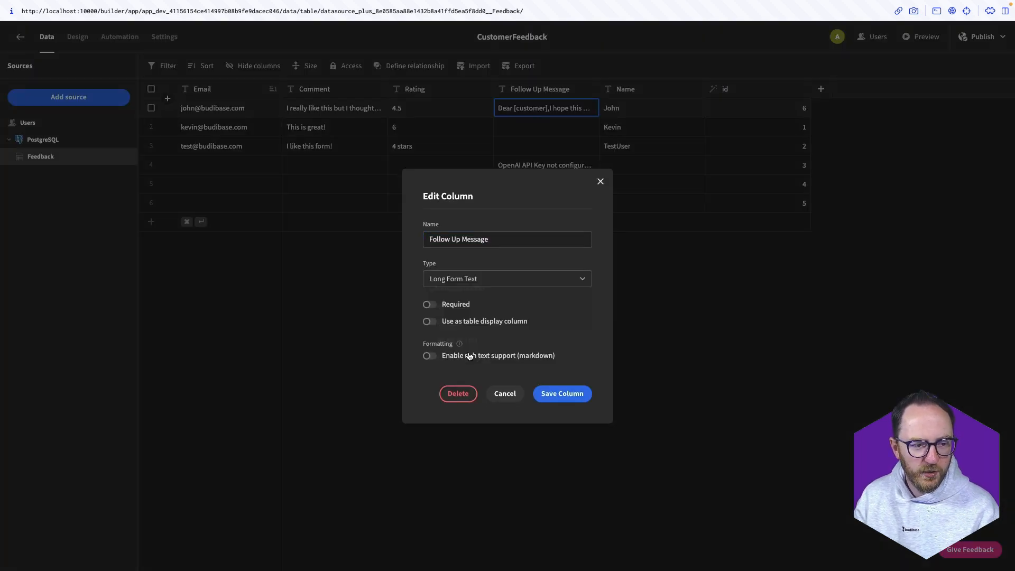
left_click(555, 394)
Expand the new row's Follow Up Message cell to read the full generated message
left_click(553, 105)
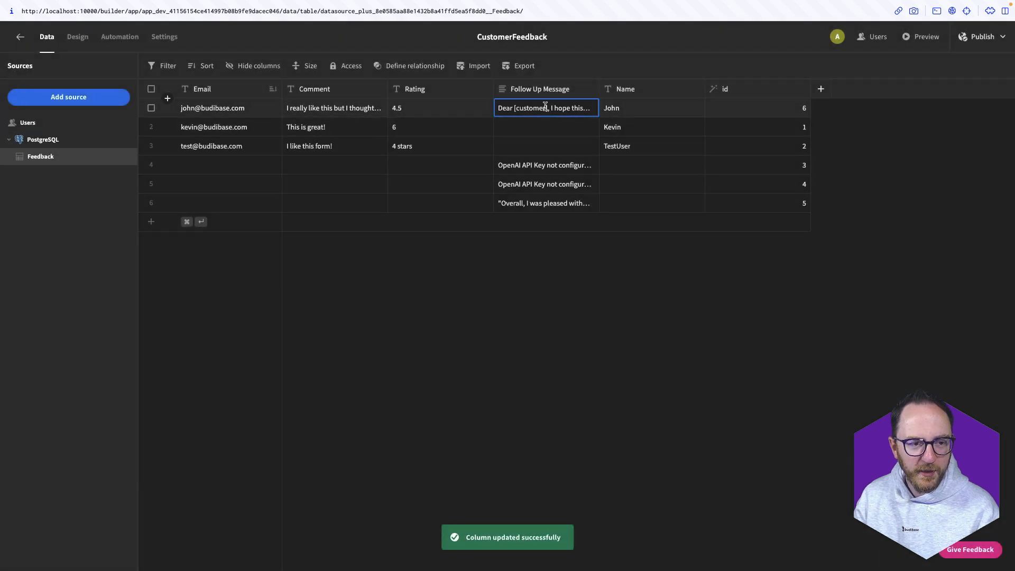
left_click(553, 105)
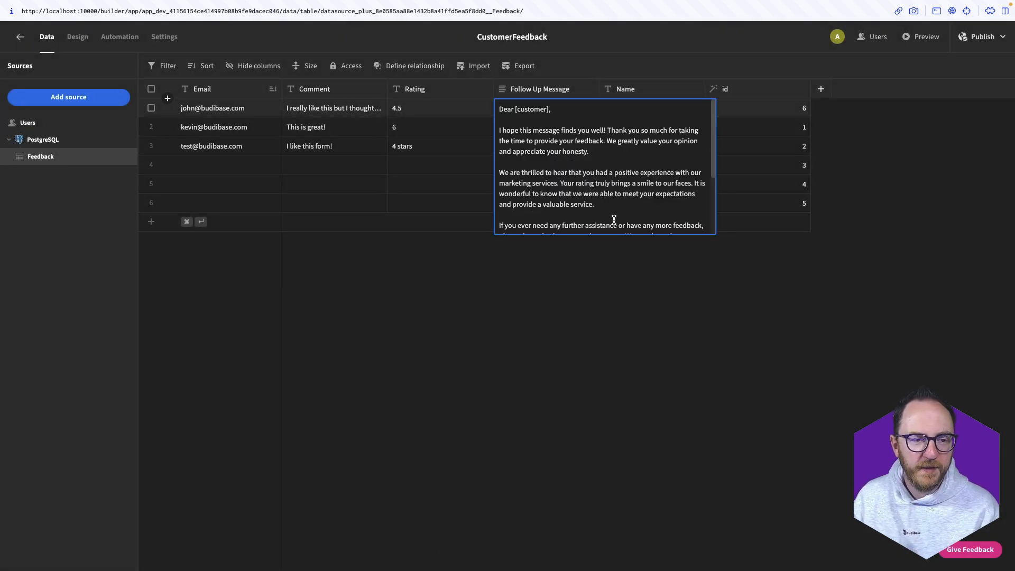
scroll(614, 218, "down", 2)
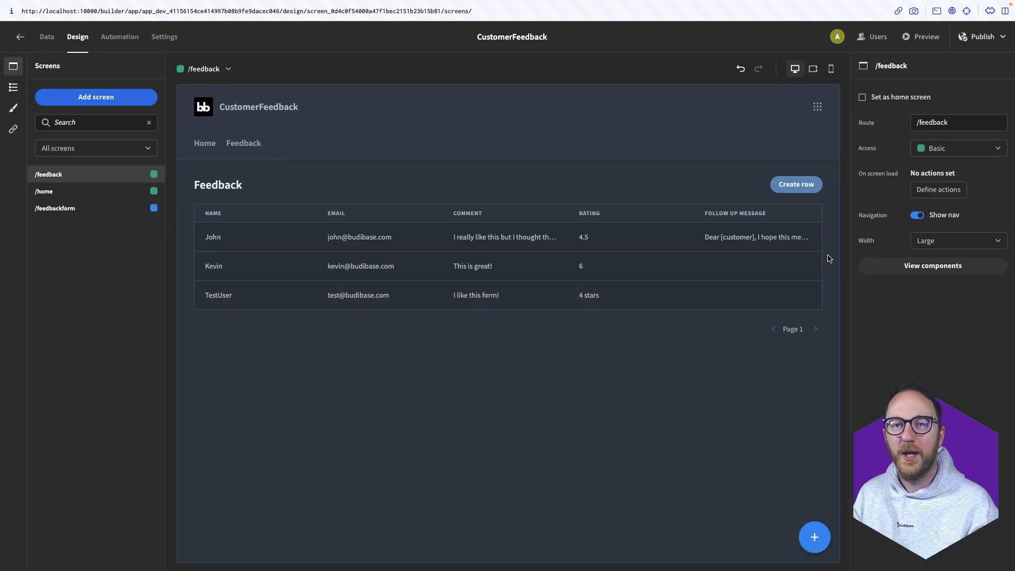
In preview, open the 4.5-rated feedback record and read its complete Follow Up Message
left_click(916, 36)
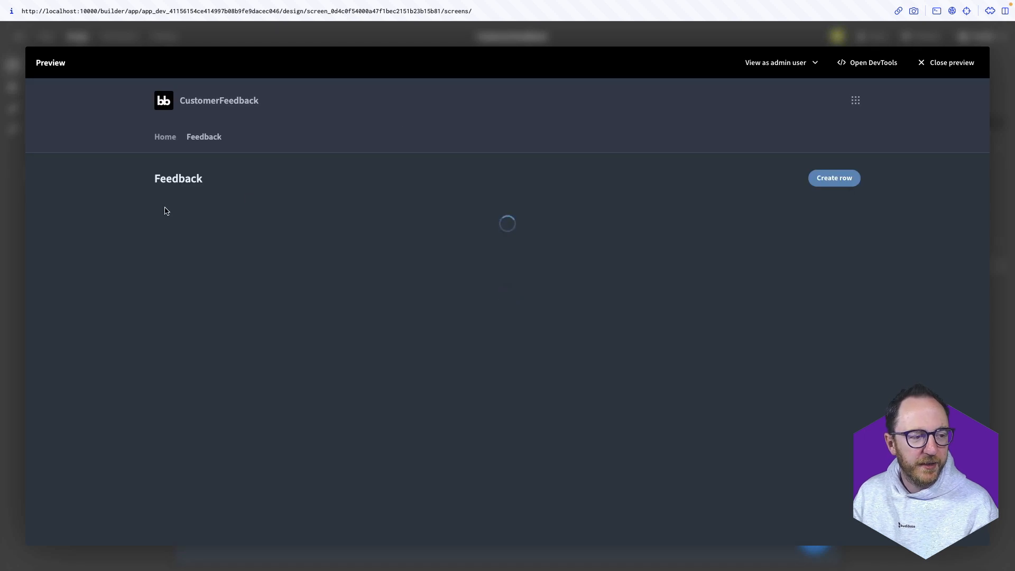
left_click(296, 235)
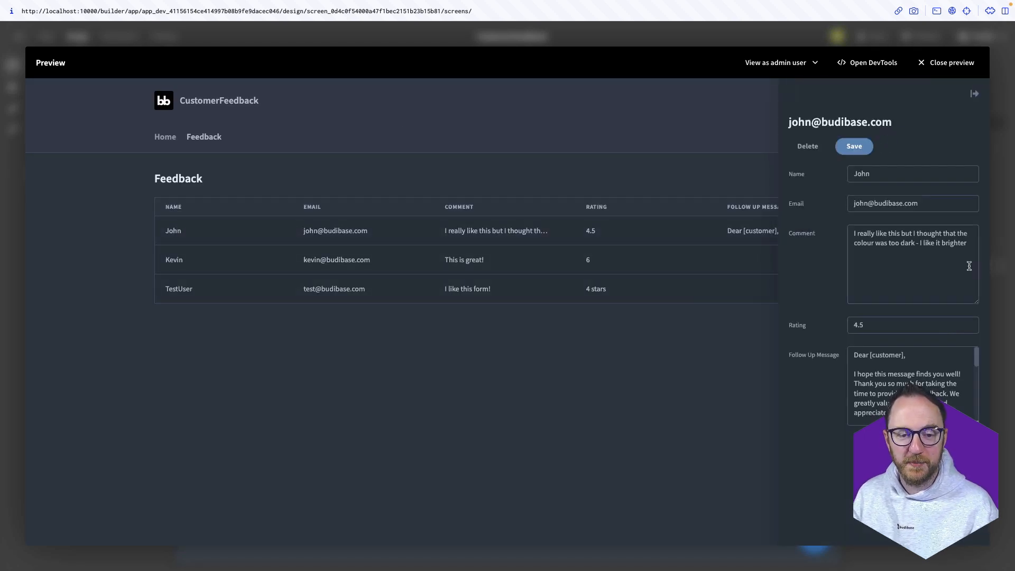
scroll(875, 405, "down", 6)
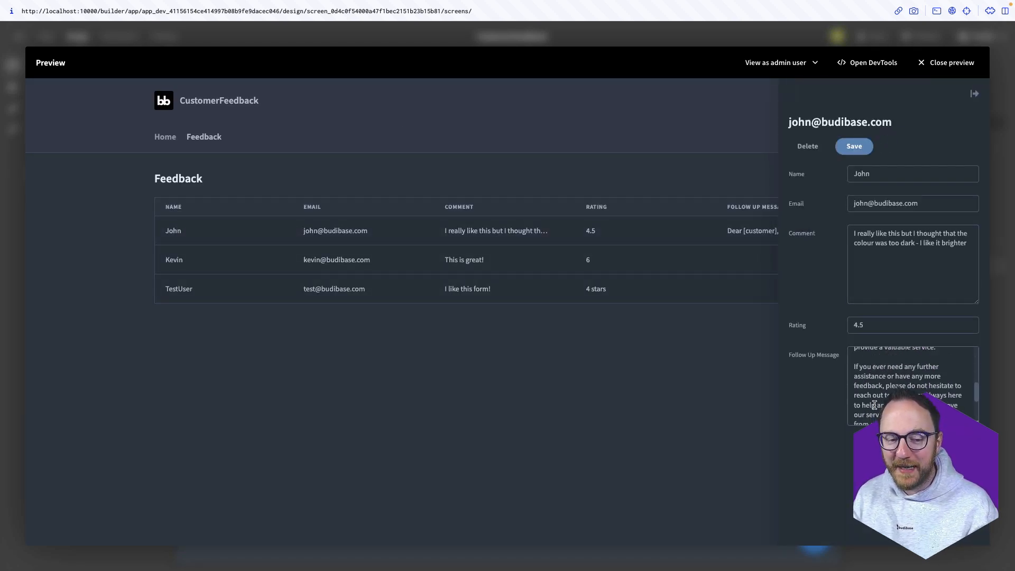
scroll(903, 382, "up", 6)
triple_click(903, 382)
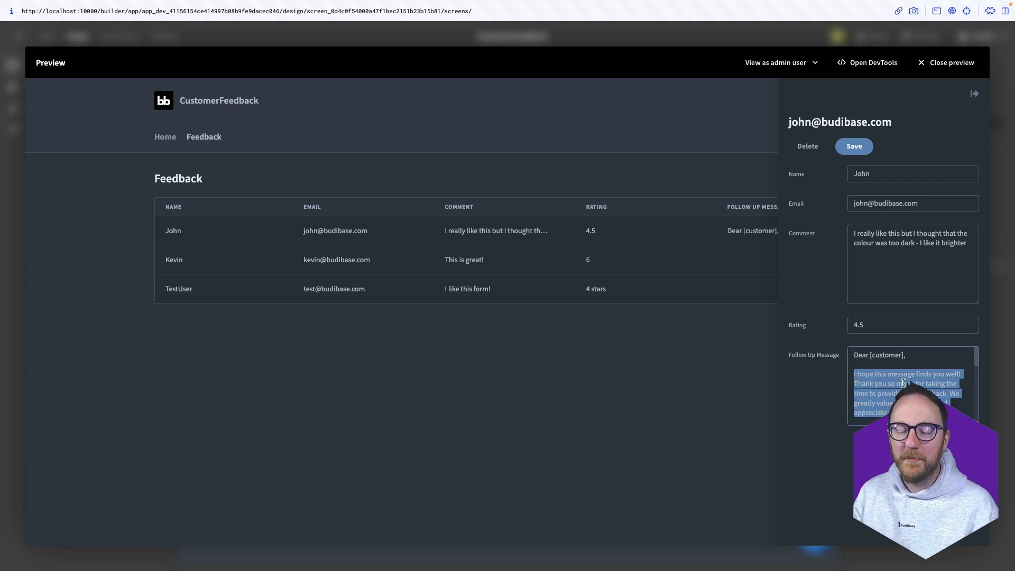
scroll(903, 382, "down", 5)
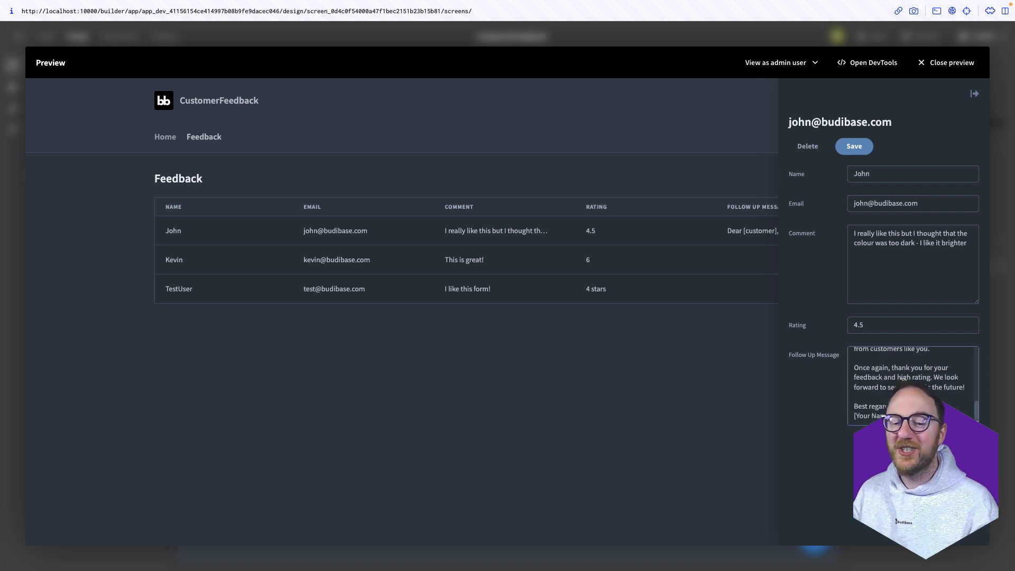